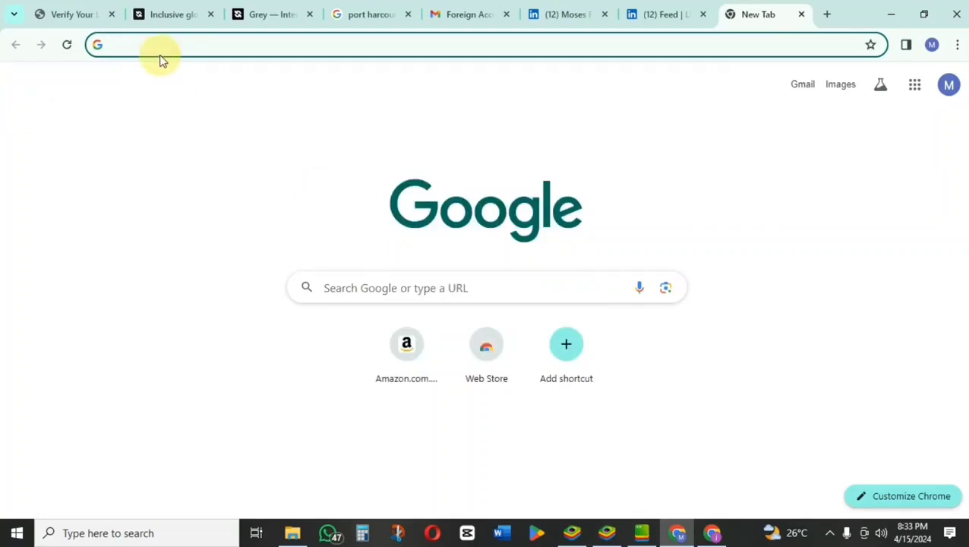
Search Google for amazon.com and open the 'Amazon.com. Spend less. Smile more.' result.
{"action": "type", "text": "amazon"}
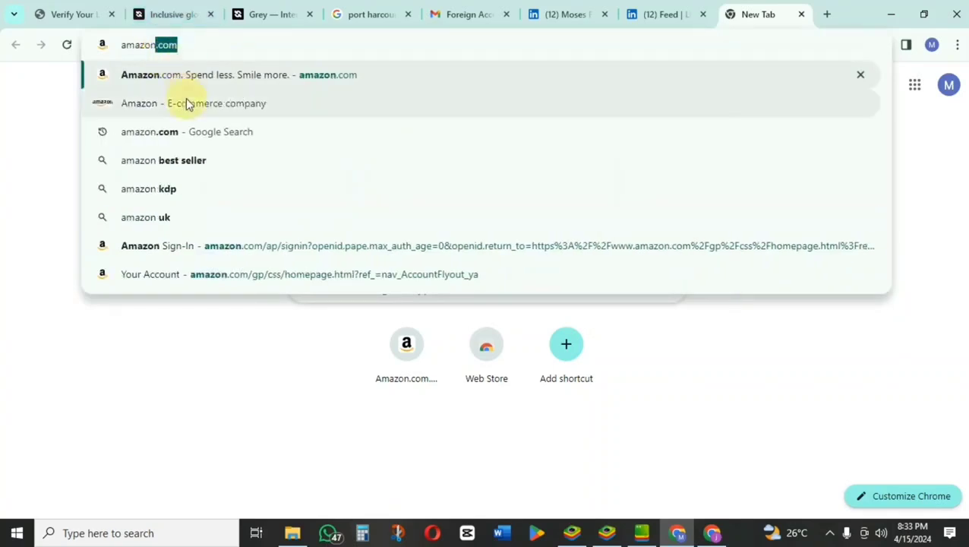
{"action": "left_click", "coordinate": [178, 132]}
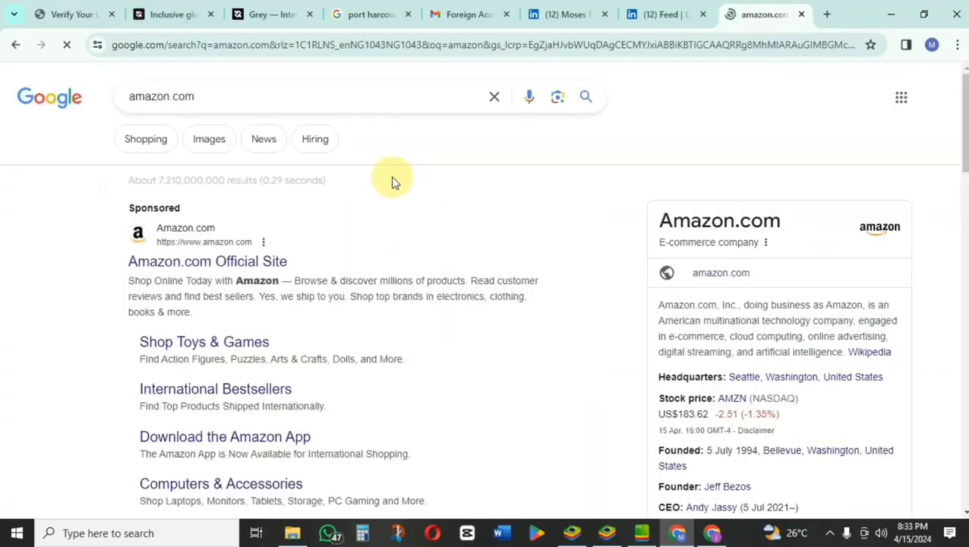
{"action": "scroll", "coordinate": [331, 199], "scroll_direction": "down", "scroll_amount": 3}
{"action": "scroll", "coordinate": [327, 190], "scroll_direction": "up", "scroll_amount": 2}
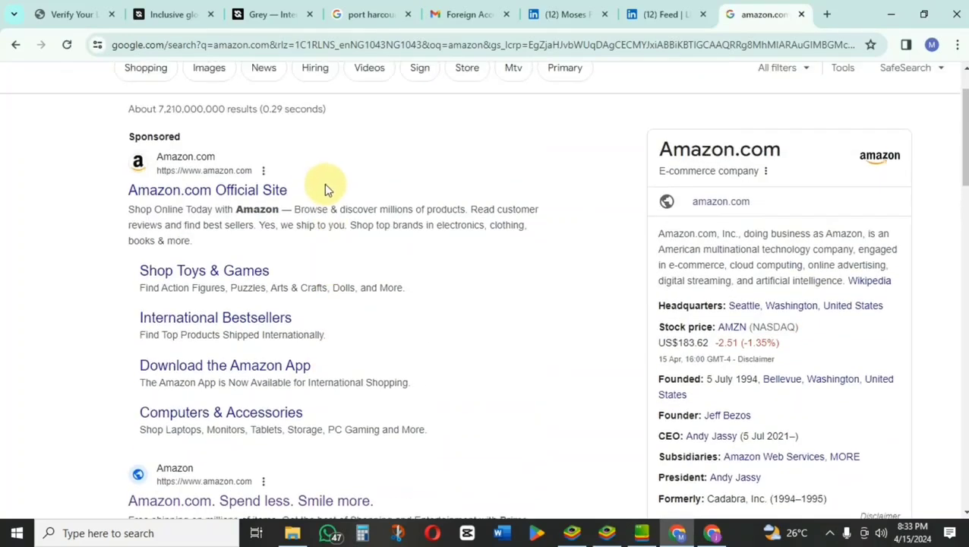
{"action": "scroll", "coordinate": [303, 186], "scroll_direction": "down", "scroll_amount": 1}
{"action": "scroll", "coordinate": [205, 182], "scroll_direction": "down", "scroll_amount": 2}
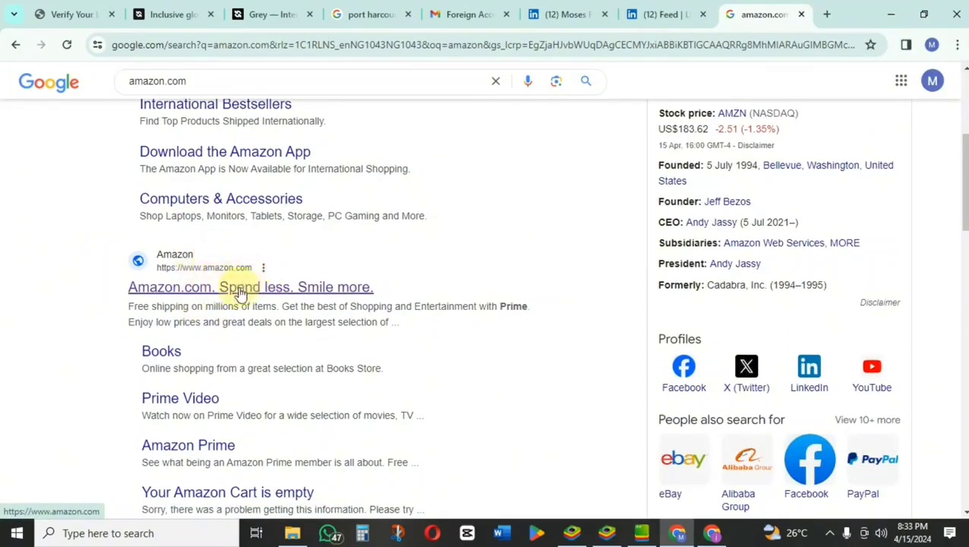
{"action": "left_click", "coordinate": [197, 288]}
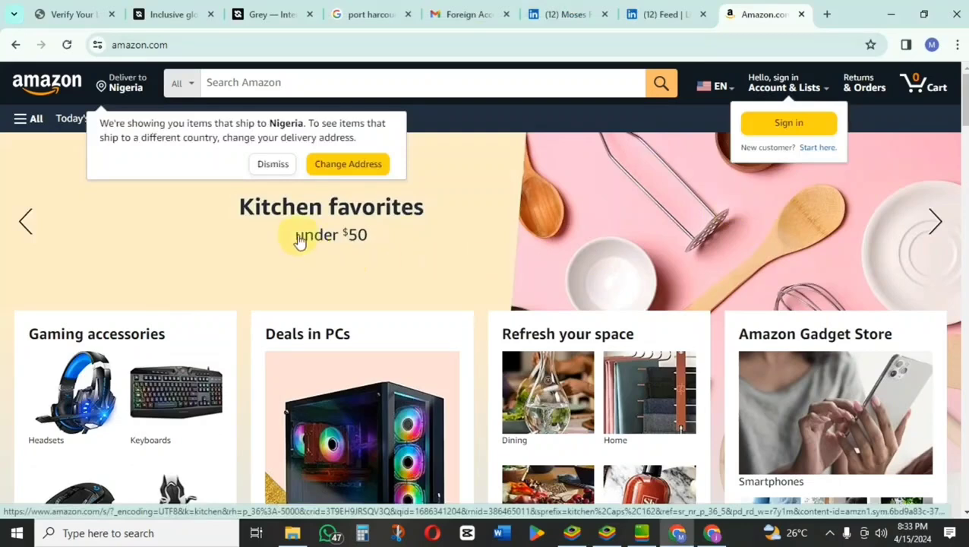
Dismiss the ship-to-Nigeria notice and go to Sign in from Account & Lists.
{"action": "scroll", "coordinate": [523, 326], "scroll_direction": "down", "scroll_amount": 2}
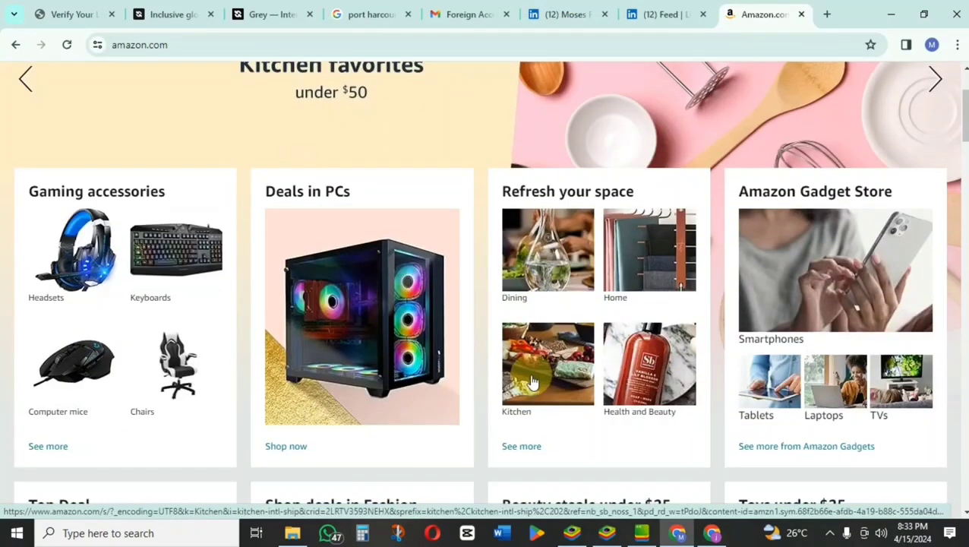
{"action": "scroll", "coordinate": [532, 381], "scroll_direction": "up", "scroll_amount": 2}
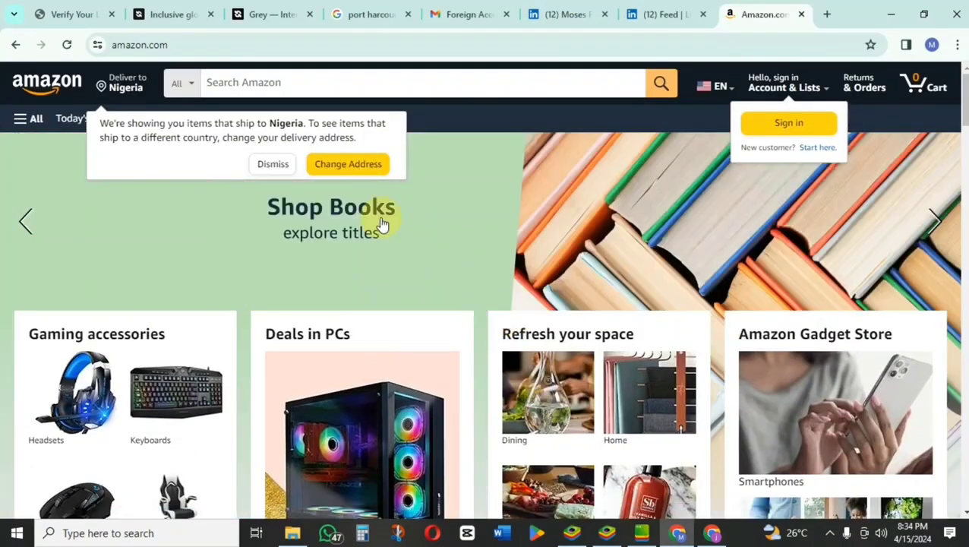
{"action": "left_click", "coordinate": [274, 167]}
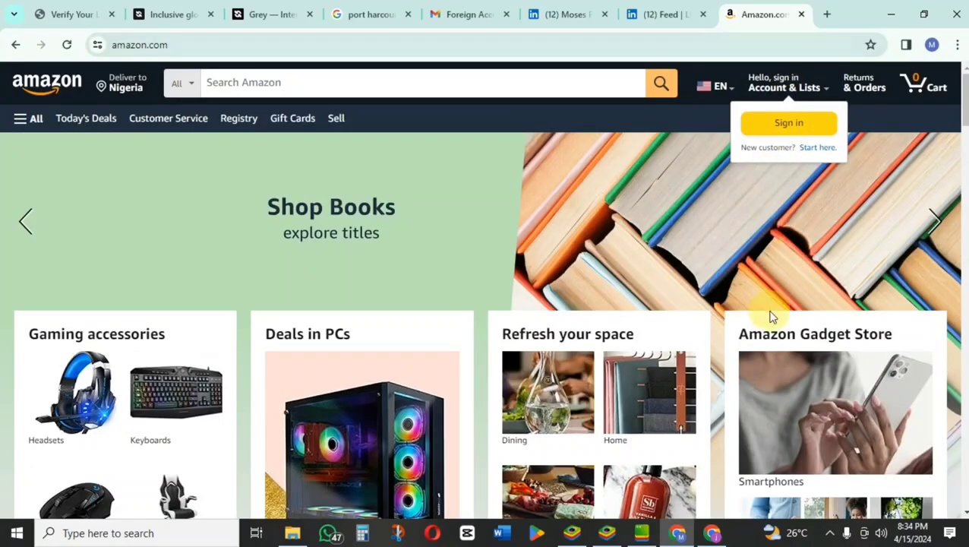
{"action": "mouse_move", "coordinate": [782, 100]}
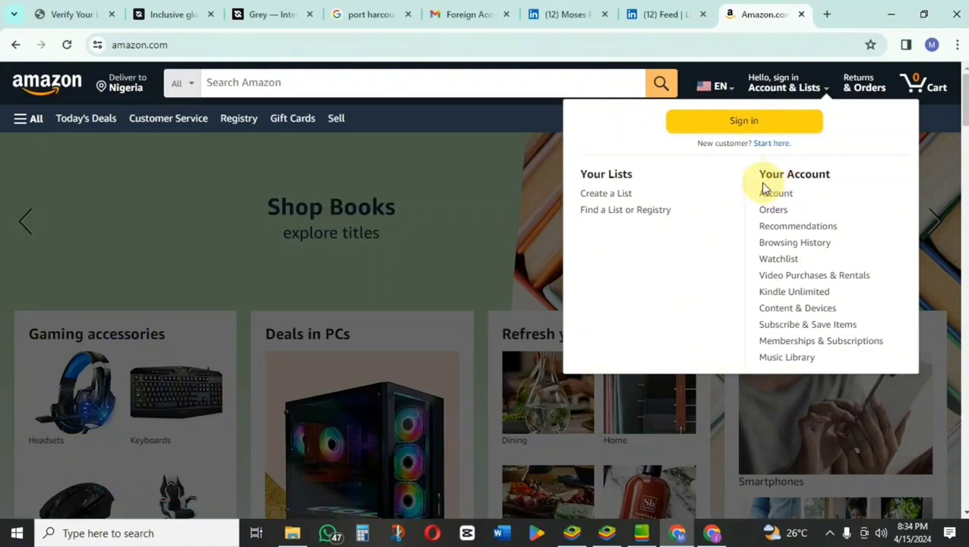
{"action": "left_click", "coordinate": [760, 124]}
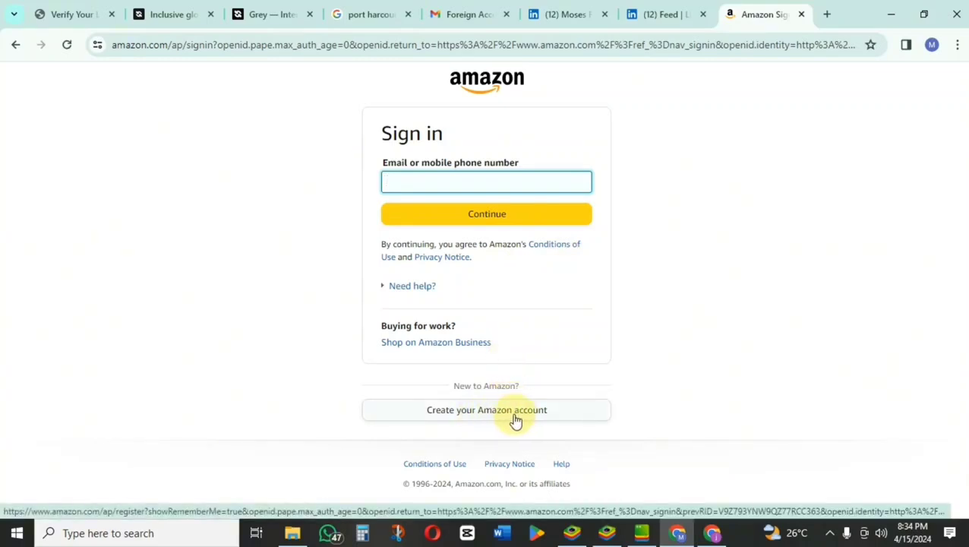
Open the Create account form and enter the account holder's full name.
{"action": "left_click", "coordinate": [478, 418]}
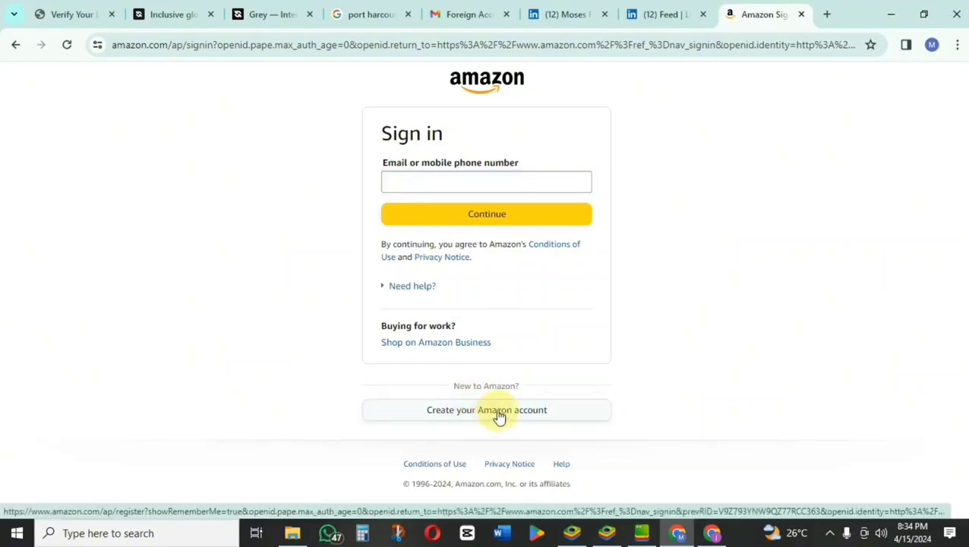
{"action": "left_click", "coordinate": [492, 410]}
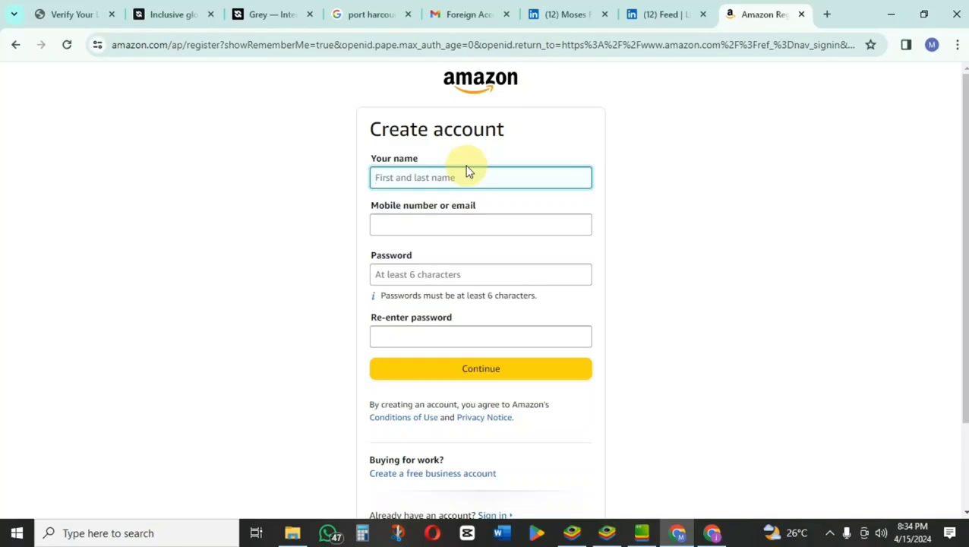
{"action": "left_click", "coordinate": [429, 224]}
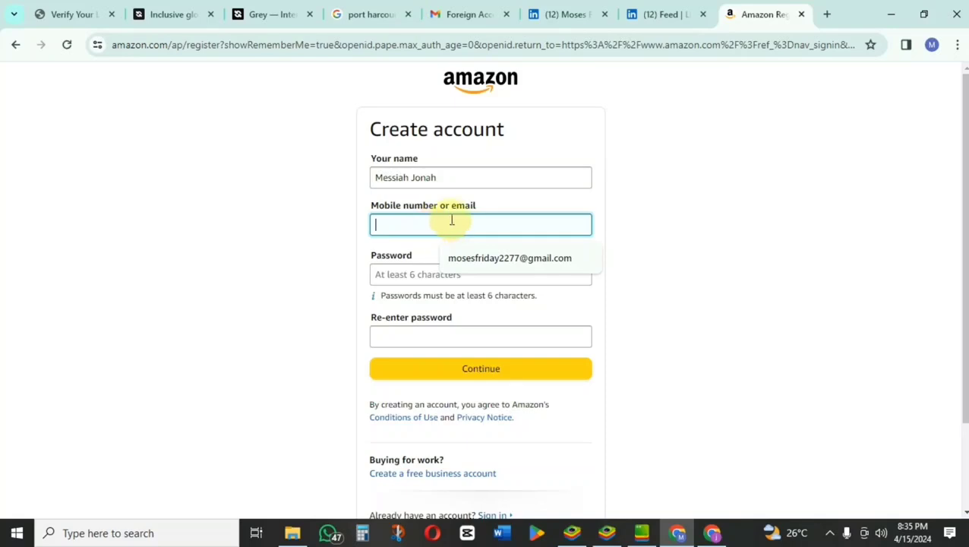
Accept the suggested e-mail, enter and confirm the account password, then submit with Verify email.
{"action": "left_click", "coordinate": [470, 260]}
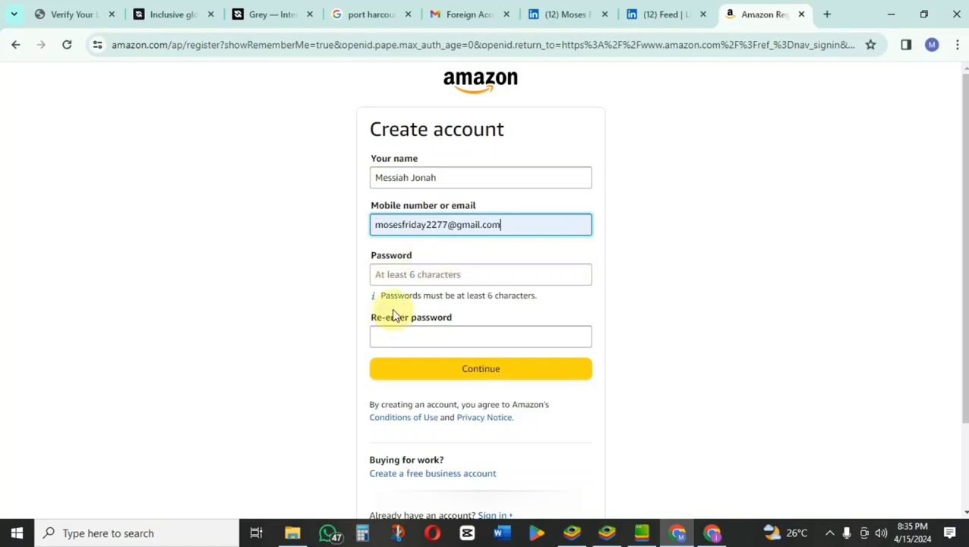
{"action": "left_click", "coordinate": [385, 276]}
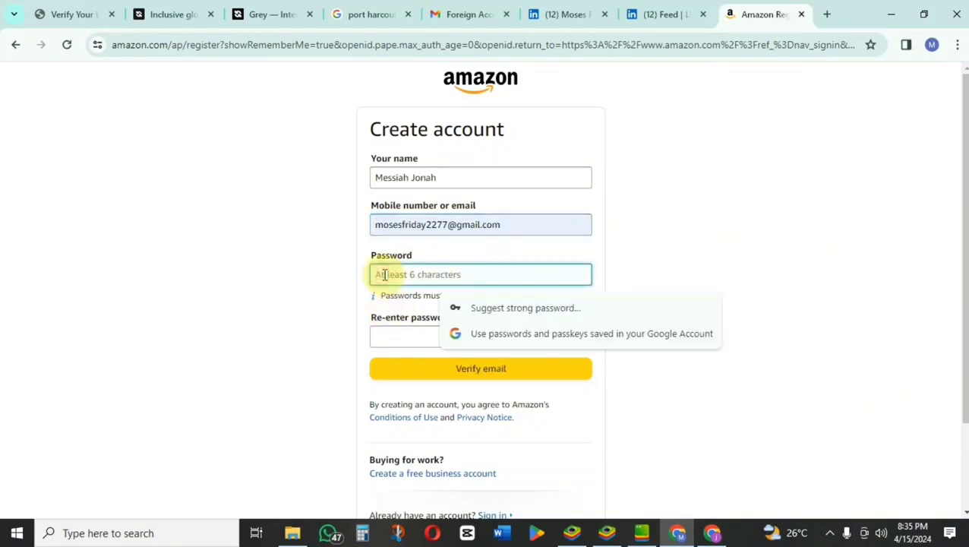
{"action": "type", "text": "****"}
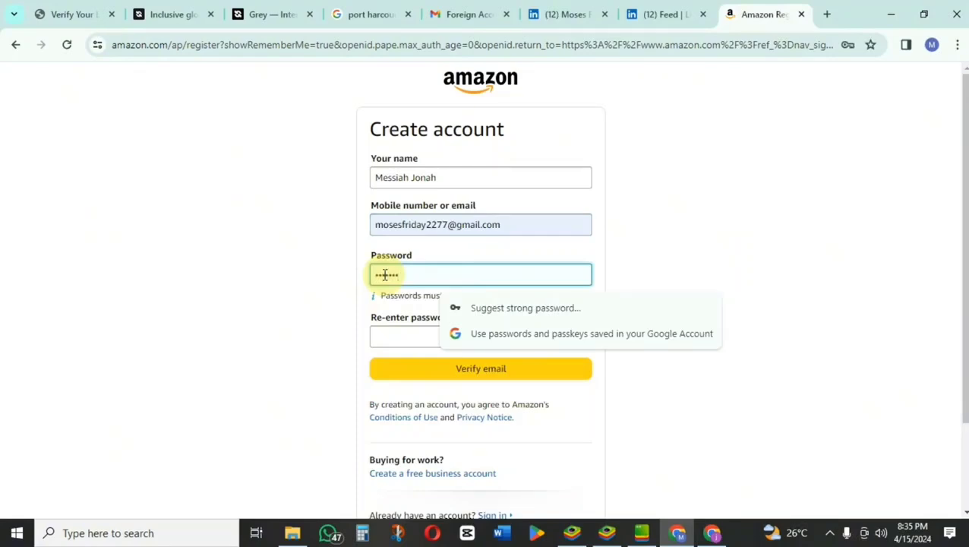
{"action": "type", "text": "***"}
{"action": "left_click", "coordinate": [387, 334]}
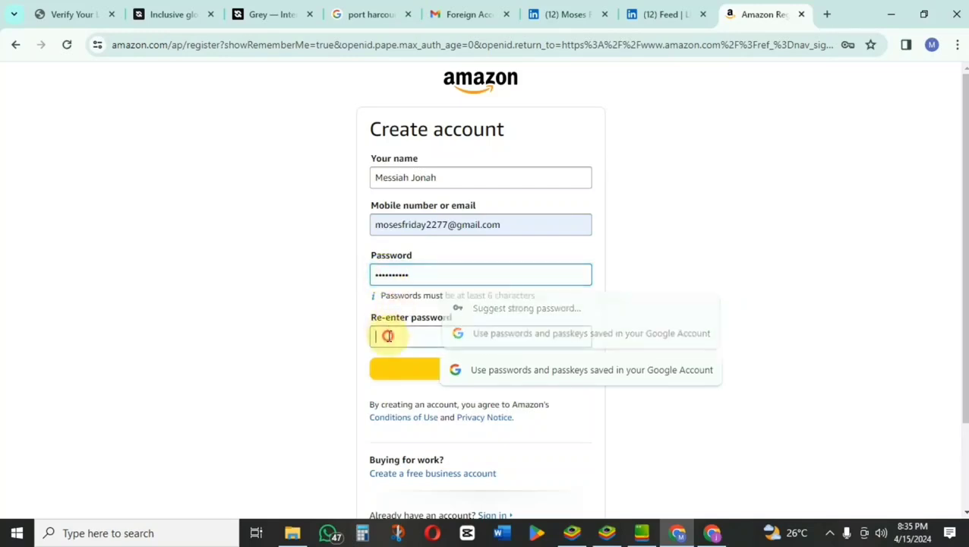
{"action": "type", "text": "*"}
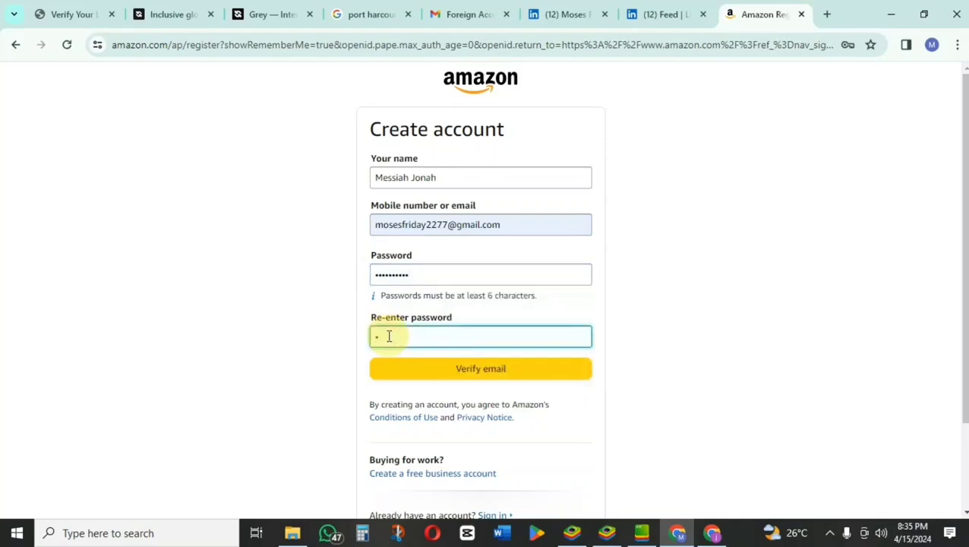
{"action": "key", "text": "BackSpace"}
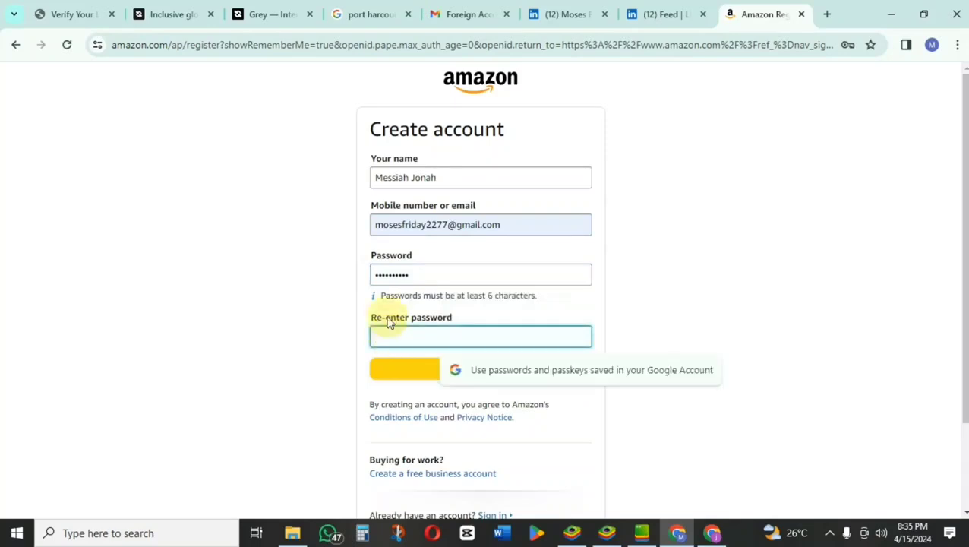
{"action": "left_click", "coordinate": [410, 273]}
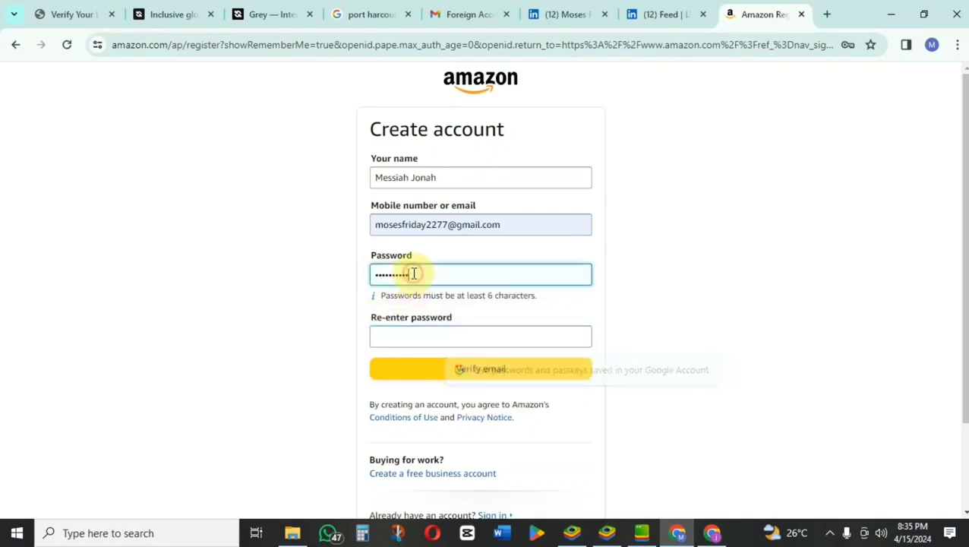
{"action": "left_click", "coordinate": [554, 8]}
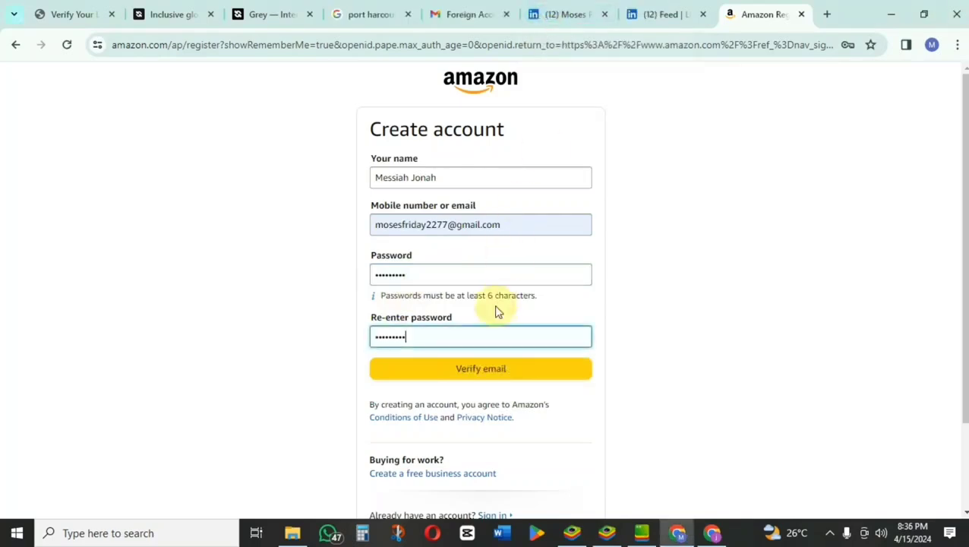
{"action": "scroll", "coordinate": [479, 351], "scroll_direction": "down", "scroll_amount": 2}
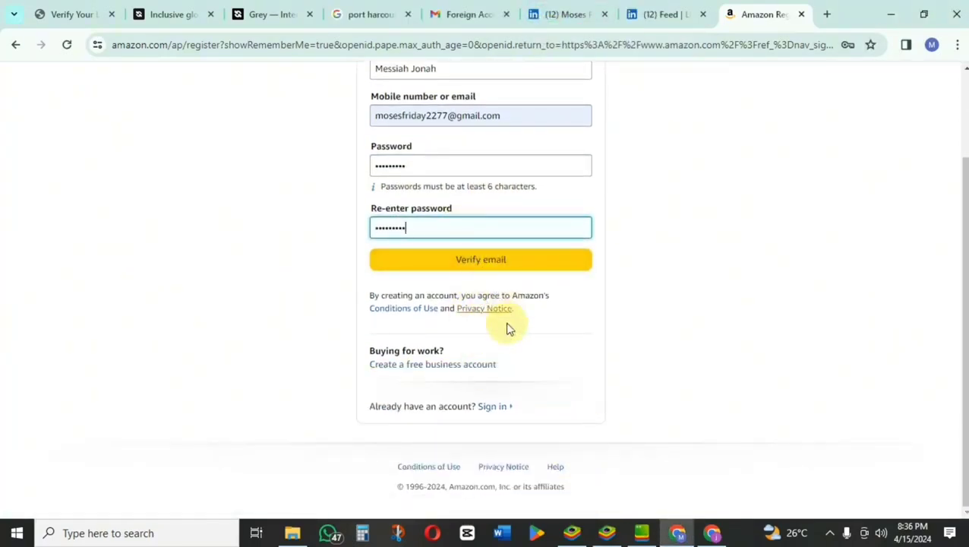
{"action": "left_click", "coordinate": [474, 266]}
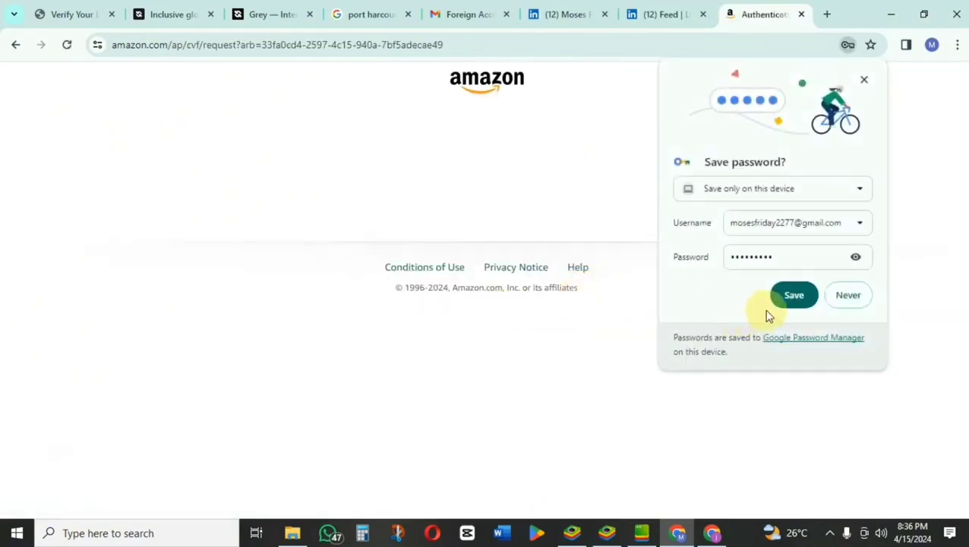
Save the password in Chrome and solve the car-path security puzzle.
{"action": "left_click", "coordinate": [790, 296]}
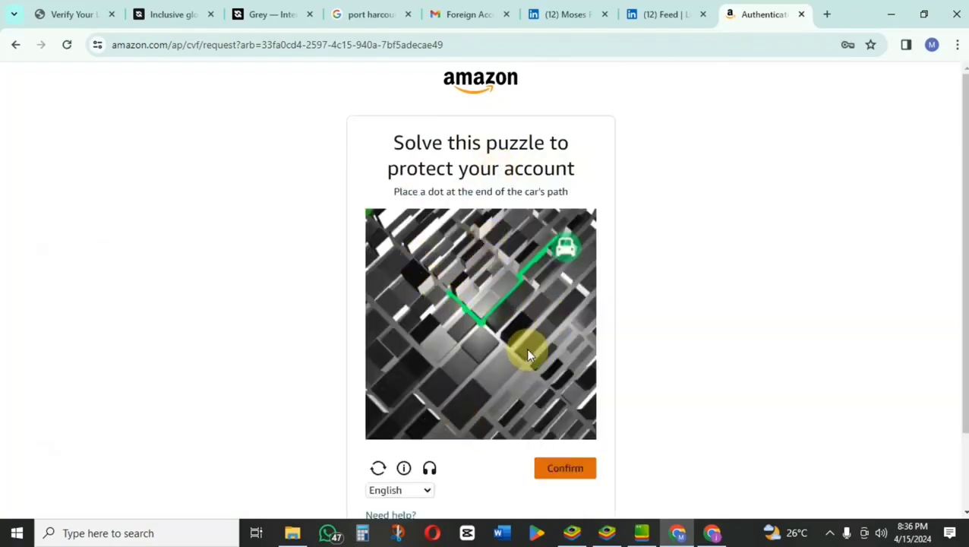
{"action": "scroll", "coordinate": [448, 357], "scroll_direction": "down", "scroll_amount": 2}
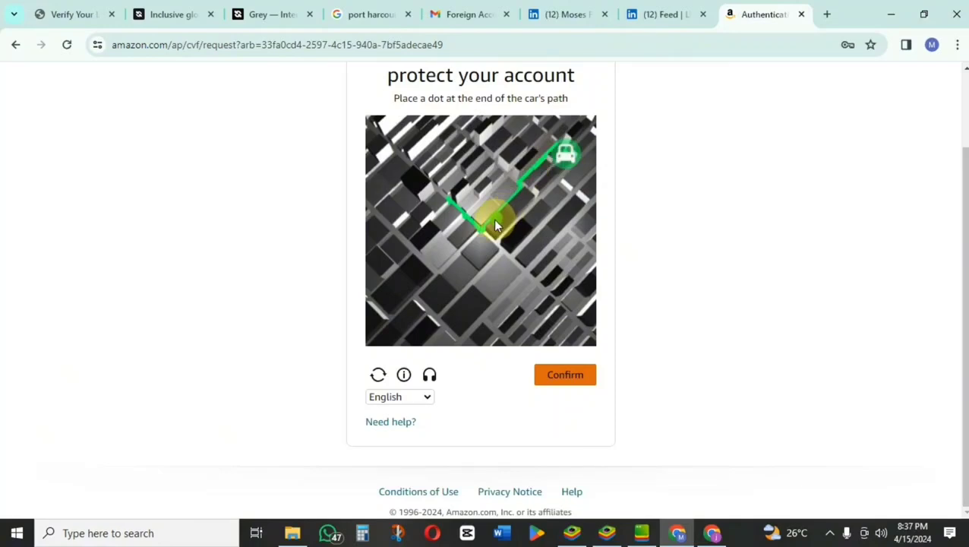
{"action": "left_click", "coordinate": [448, 199]}
{"action": "left_click", "coordinate": [566, 380]}
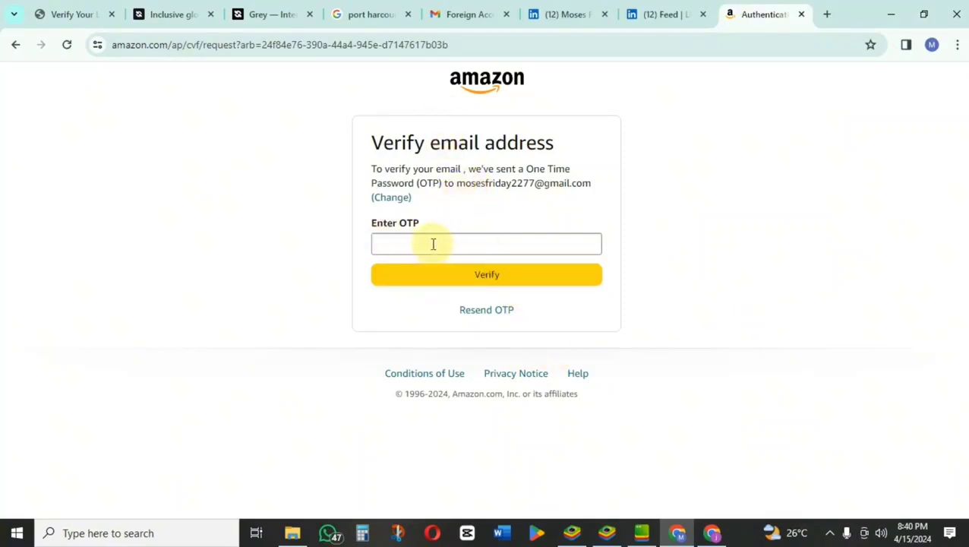
Find Amazon's 'Verify your new Amazon account' email in Gmail and enter its one-time code.
{"action": "left_click", "coordinate": [461, 15]}
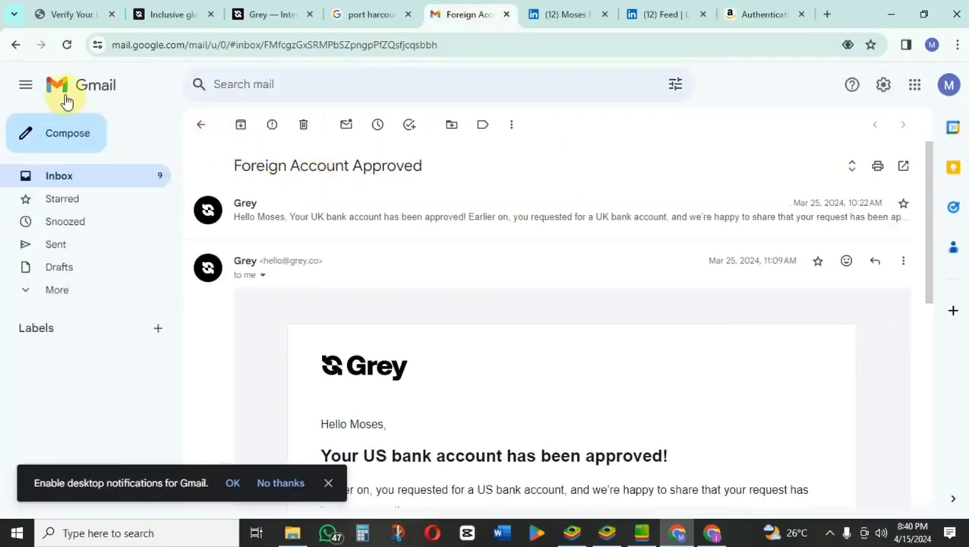
{"action": "left_click", "coordinate": [66, 47]}
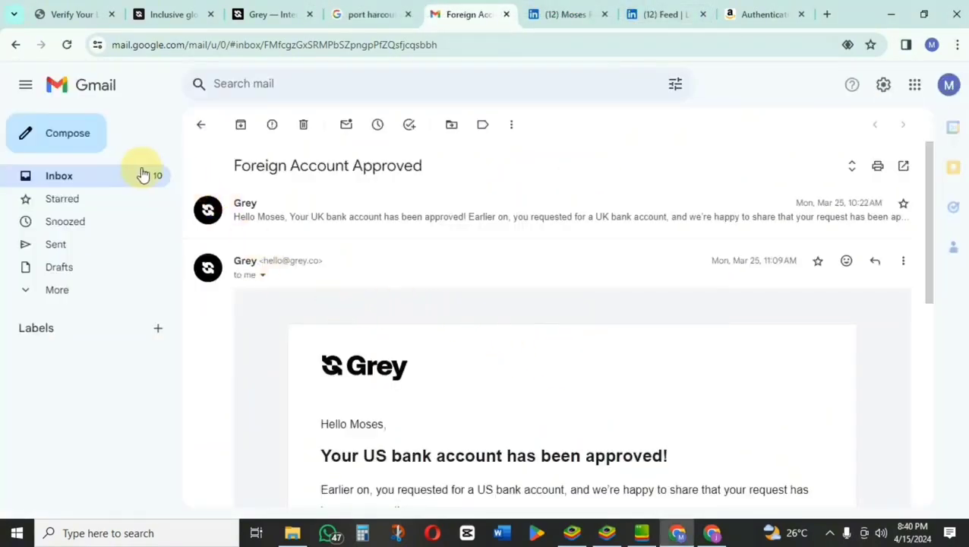
{"action": "left_click", "coordinate": [137, 182]}
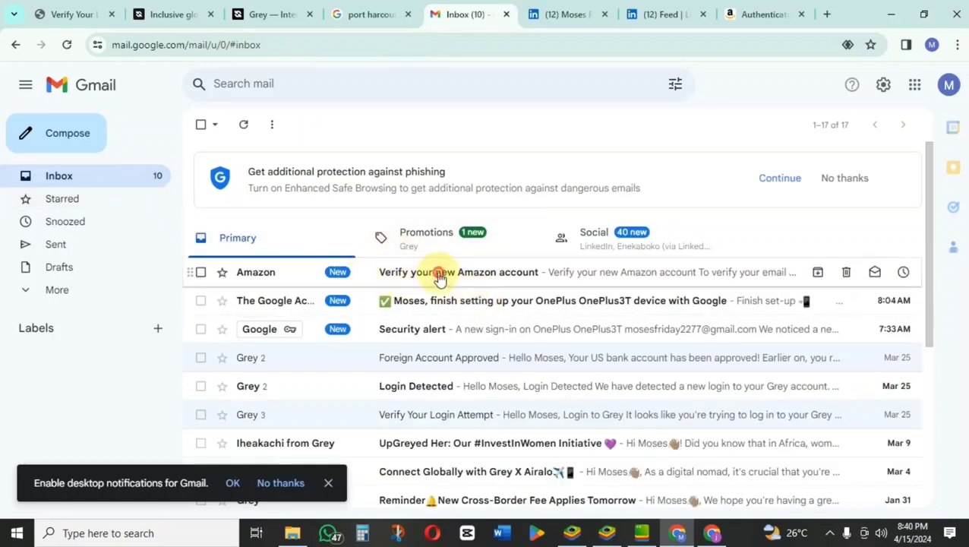
{"action": "left_click", "coordinate": [437, 276]}
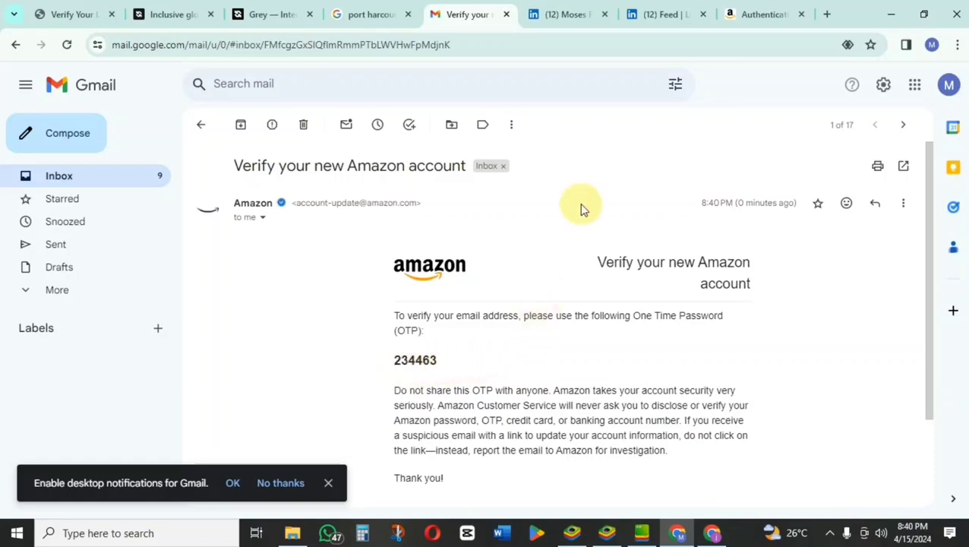
{"action": "left_click", "coordinate": [758, 14]}
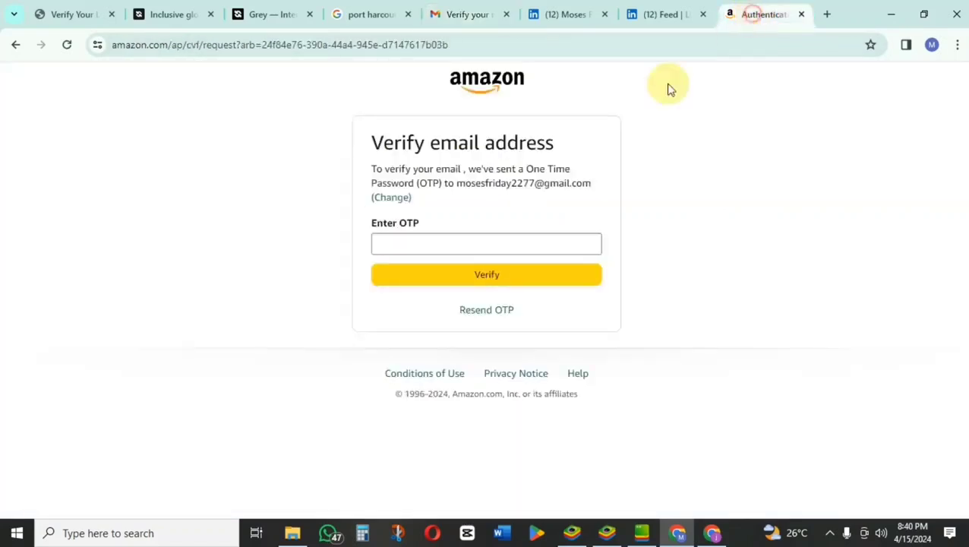
{"action": "left_click", "coordinate": [403, 244]}
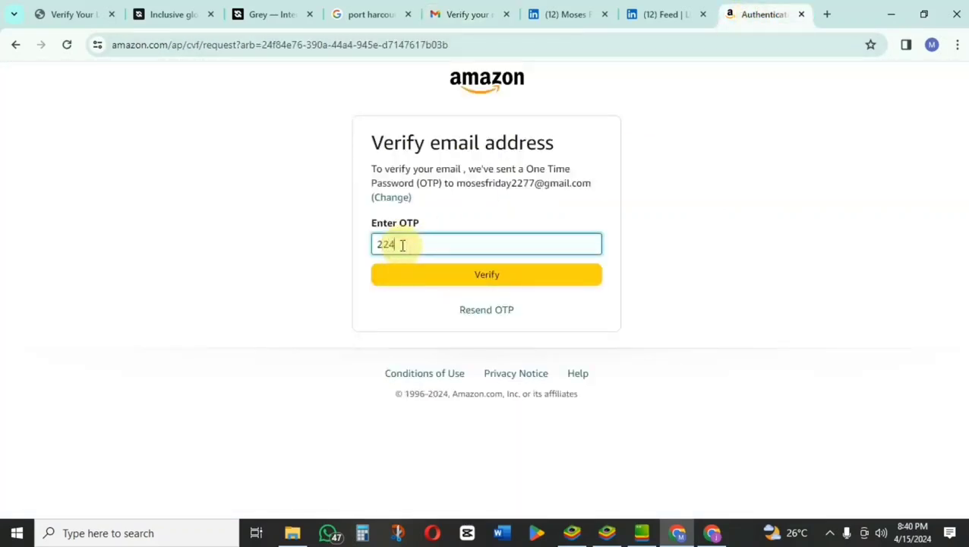
Recheck the code in the email, re-enter it after the error, and verify successfully.
{"action": "left_click", "coordinate": [484, 11]}
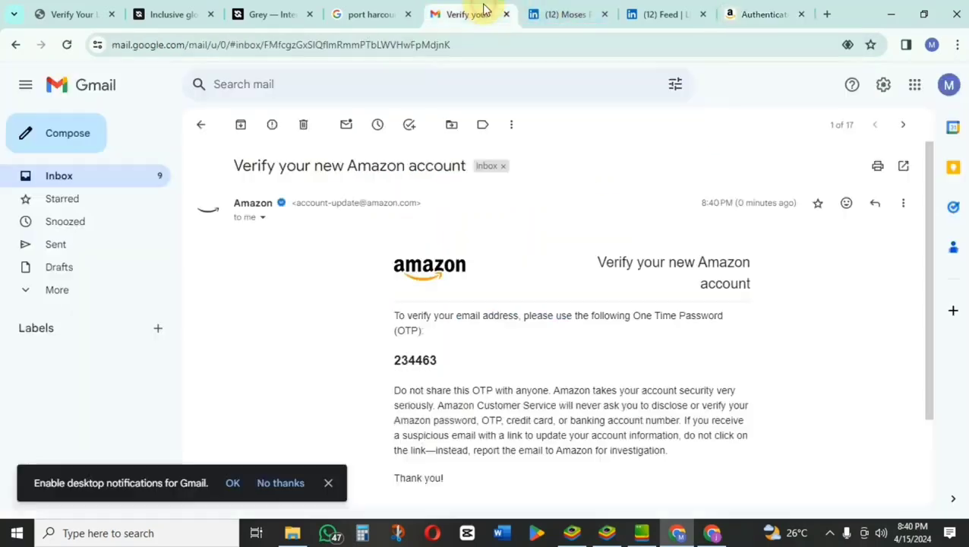
{"action": "left_click", "coordinate": [734, 12]}
{"action": "left_click", "coordinate": [429, 283]}
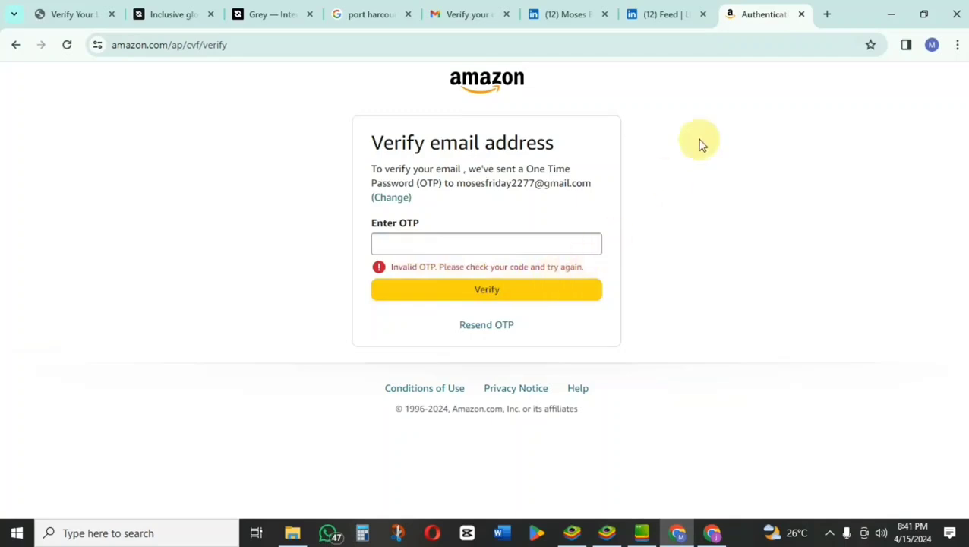
{"action": "left_click", "coordinate": [475, 15]}
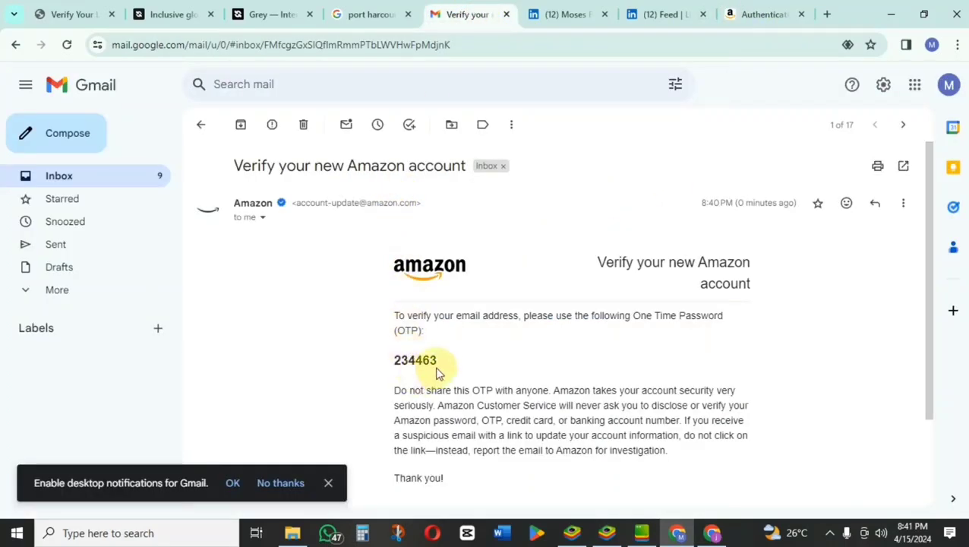
{"action": "left_click", "coordinate": [756, 15]}
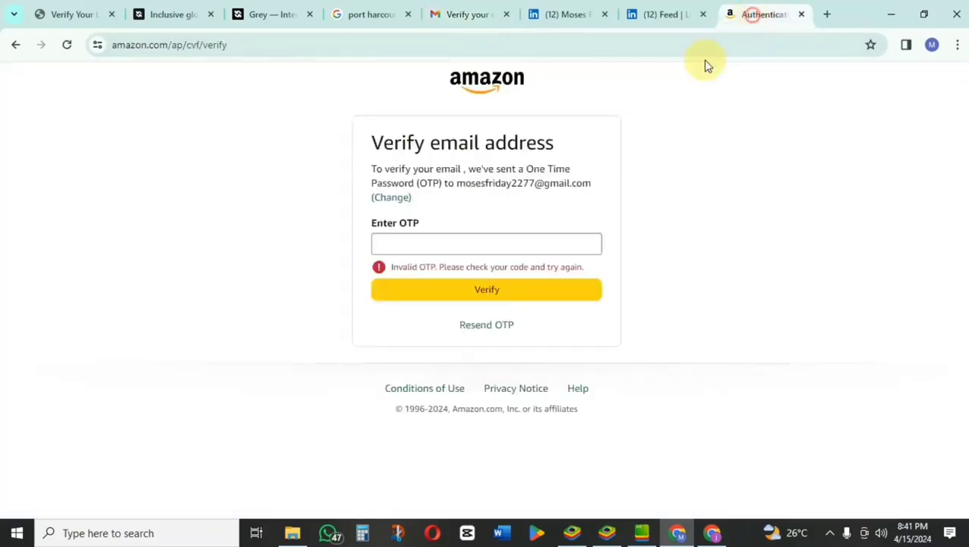
{"action": "left_click", "coordinate": [435, 245]}
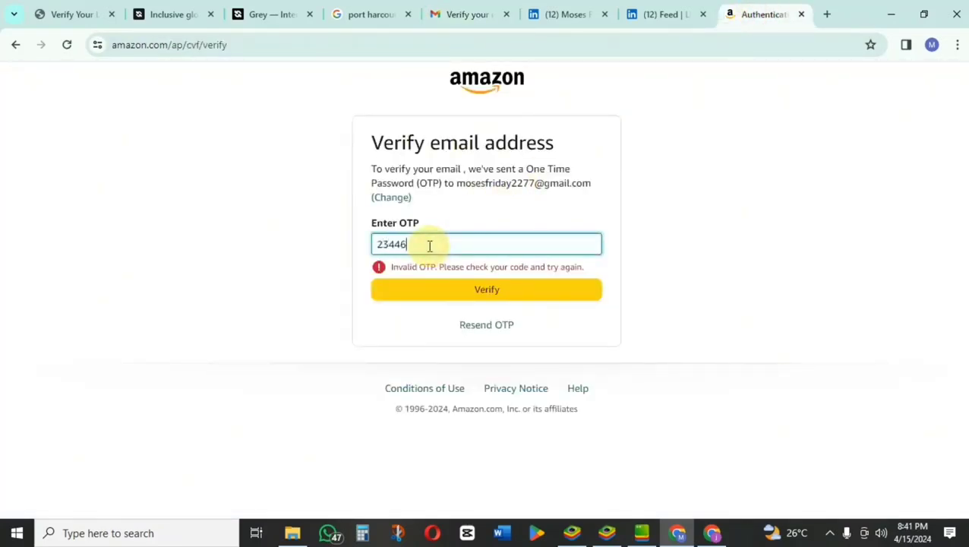
{"action": "left_click", "coordinate": [456, 291]}
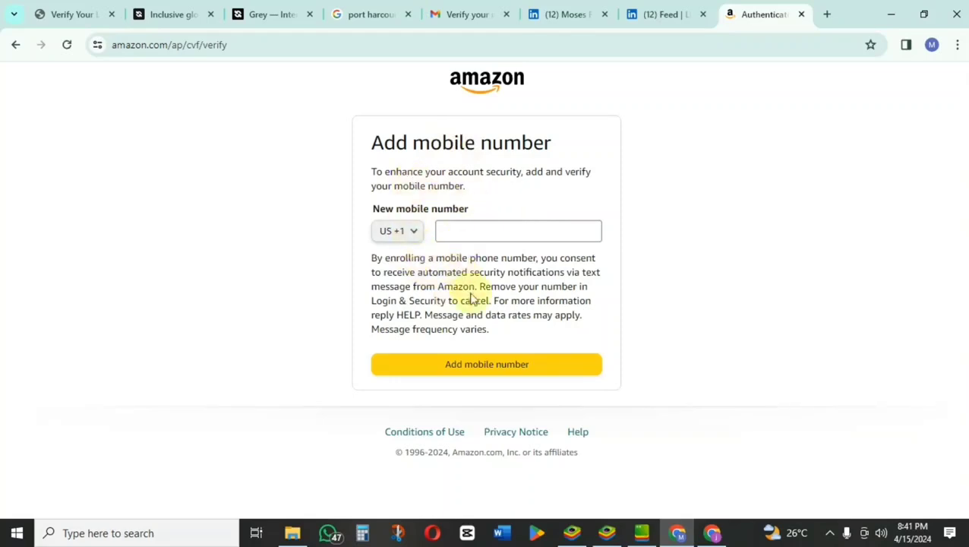
Choose Nigeria +234 as the country code, enter the mobile number, and submit it.
{"action": "left_click", "coordinate": [416, 241]}
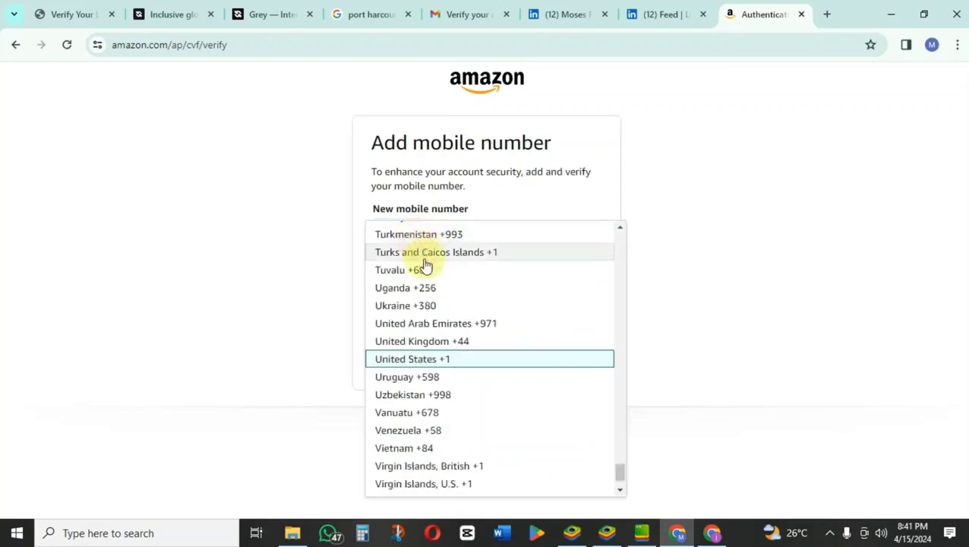
{"action": "scroll", "coordinate": [436, 318], "scroll_direction": "down", "scroll_amount": 1}
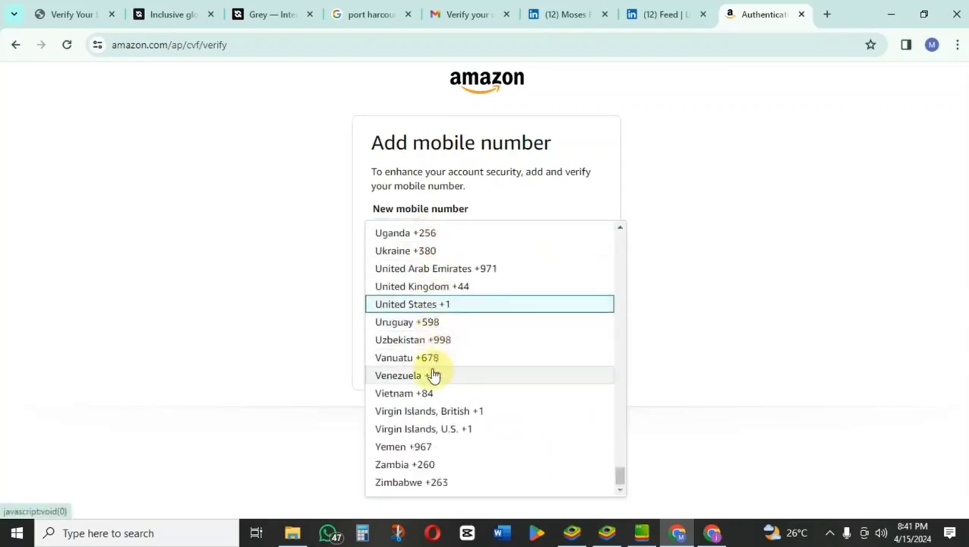
{"action": "scroll", "coordinate": [430, 363], "scroll_direction": "up", "scroll_amount": 10}
{"action": "scroll", "coordinate": [422, 358], "scroll_direction": "up", "scroll_amount": 9}
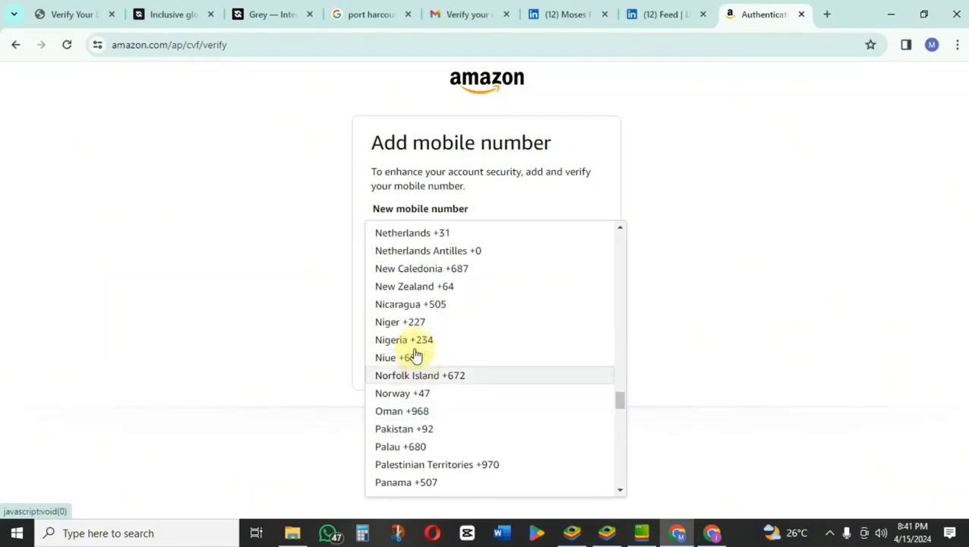
{"action": "left_click", "coordinate": [415, 343]}
{"action": "left_click", "coordinate": [448, 235]}
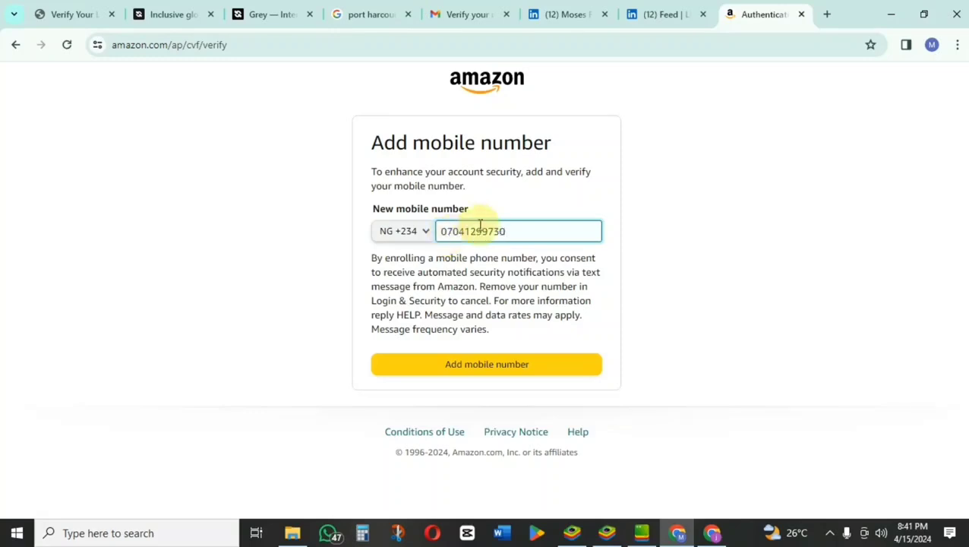
{"action": "left_click", "coordinate": [560, 371]}
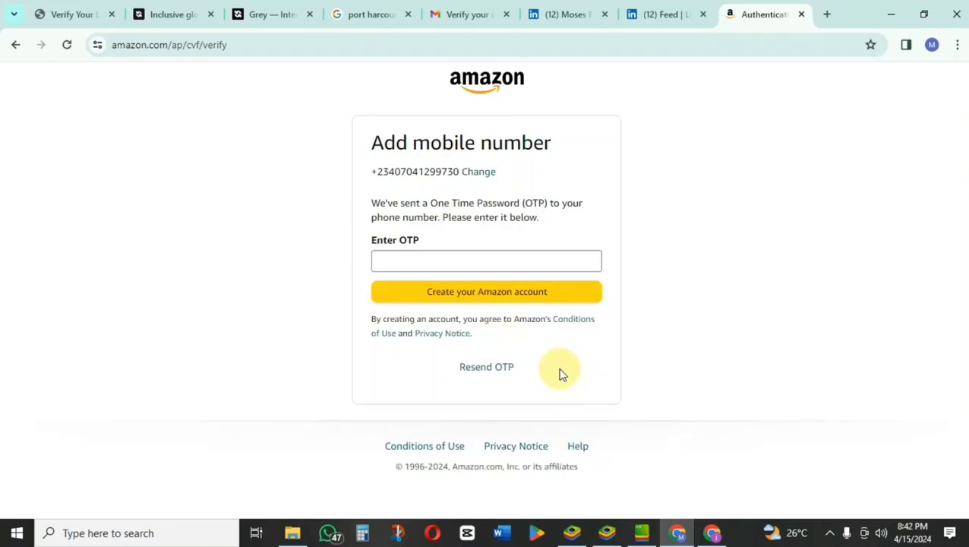
Enter the texted OTP and finish creating the Amazon account.
{"action": "left_click", "coordinate": [418, 256]}
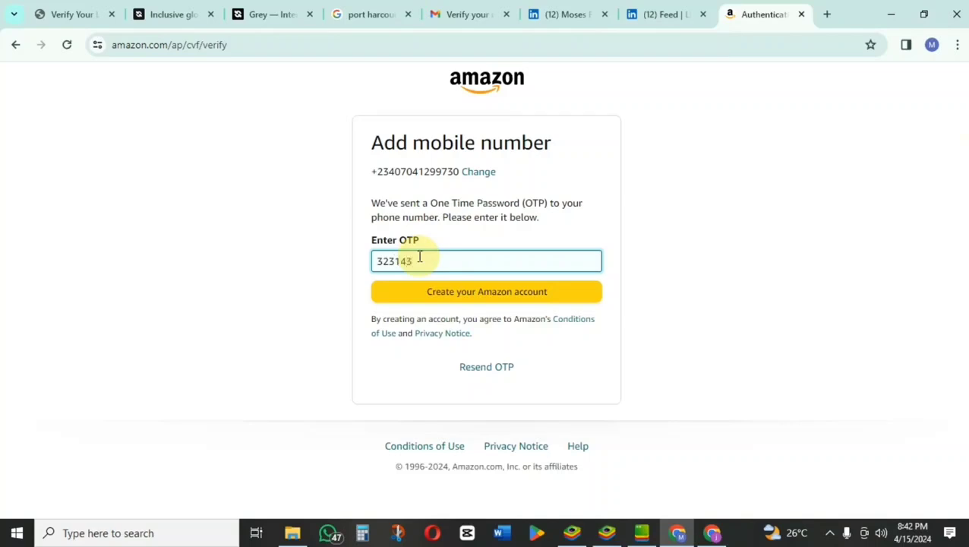
{"action": "left_click", "coordinate": [495, 297]}
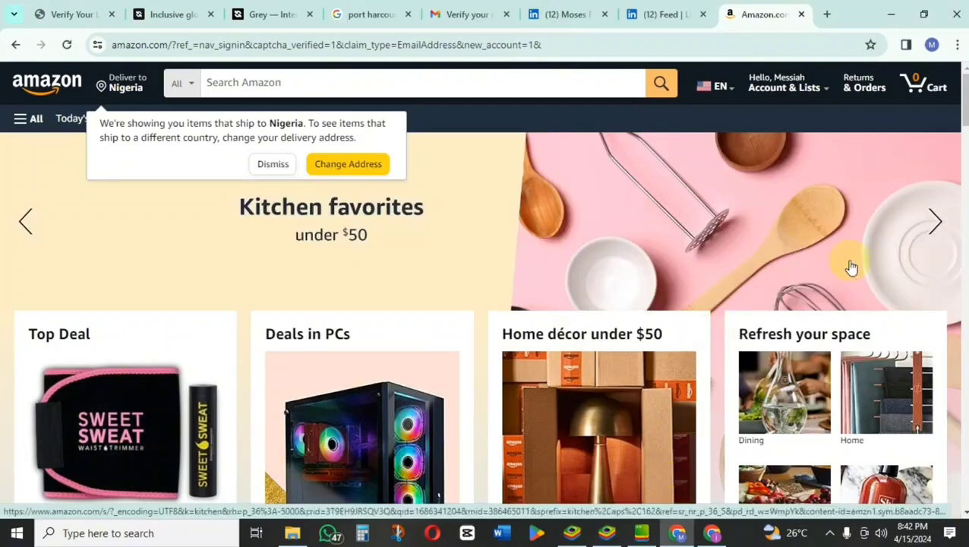
In a new tab, search 'kdp.amazon.com login' and open the Kindle Direct Publishing result.
{"action": "left_click", "coordinate": [826, 16]}
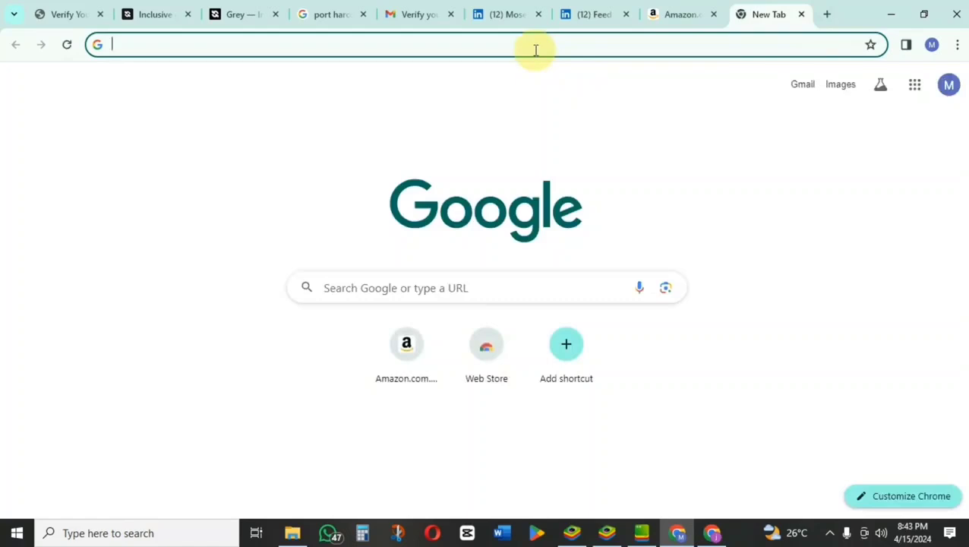
{"action": "type", "text": "kd"}
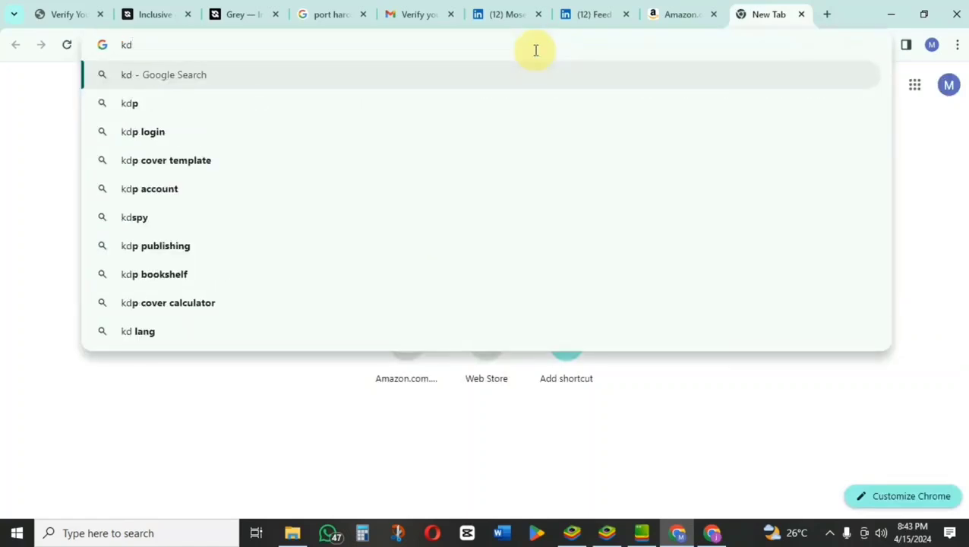
{"action": "type", "text": "p.am"}
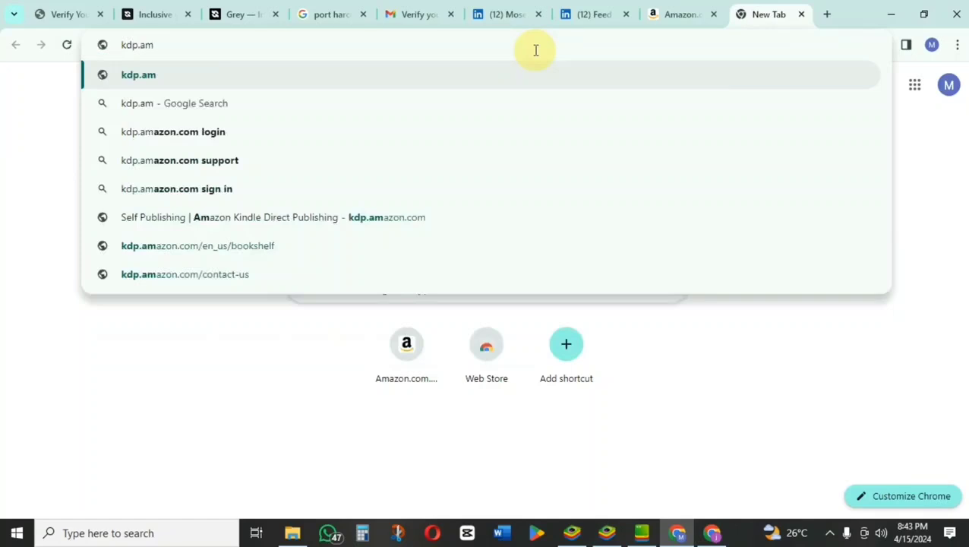
{"action": "left_click", "coordinate": [182, 144]}
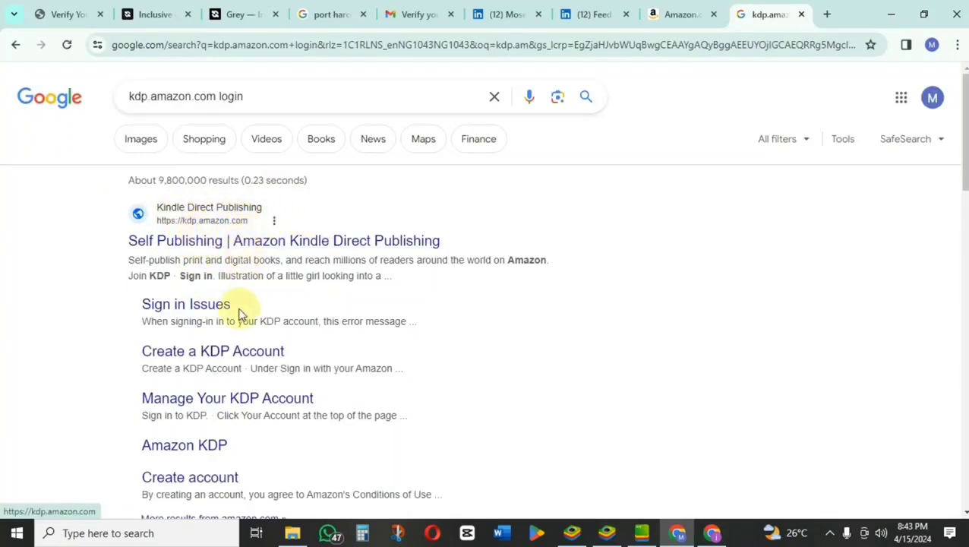
{"action": "left_click", "coordinate": [220, 247]}
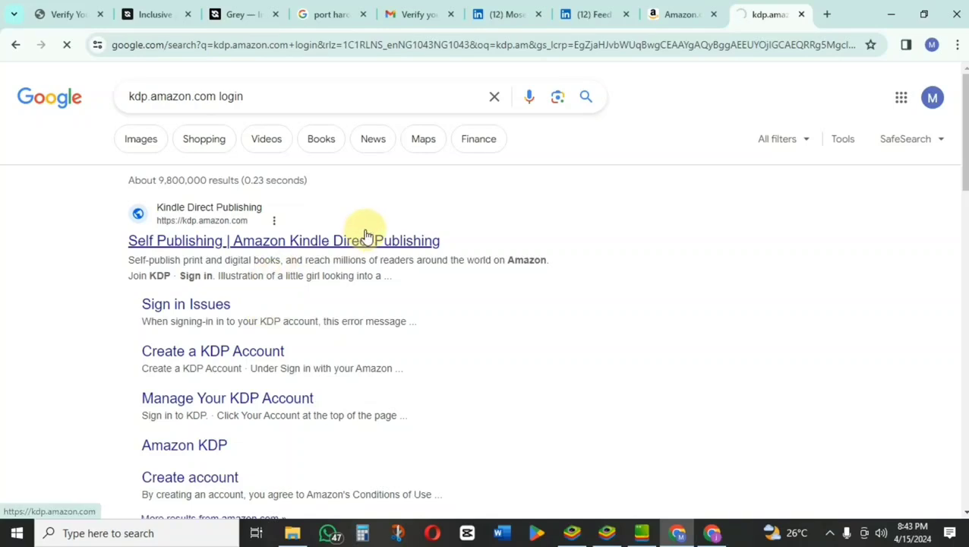
Sign in from the Welcome to Kindle Direct Publishing page.
{"action": "mouse_move", "coordinate": [630, 4]}
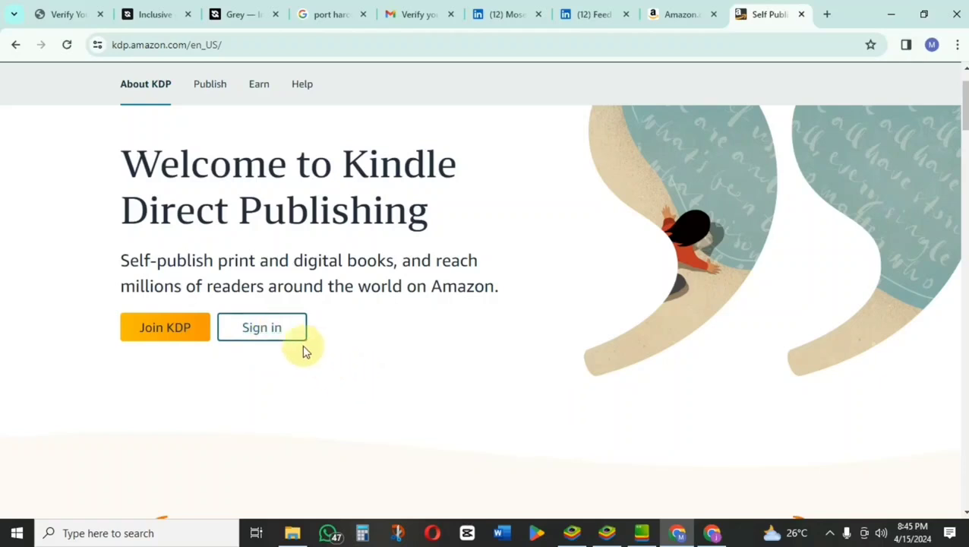
{"action": "left_click", "coordinate": [258, 328]}
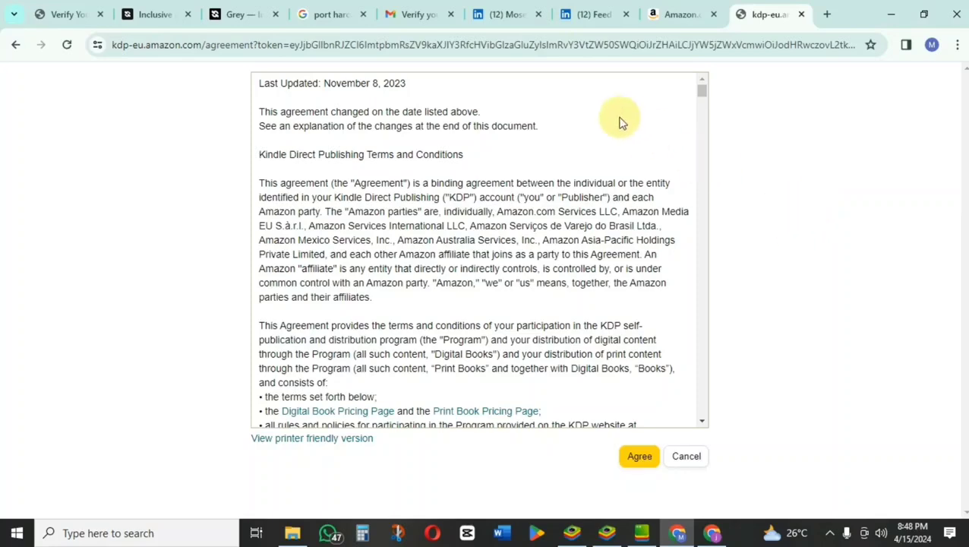
Scroll through the KDP Terms and Conditions and click Agree.
{"action": "scroll", "coordinate": [587, 309], "scroll_direction": "down", "scroll_amount": 4}
{"action": "scroll", "coordinate": [597, 389], "scroll_direction": "down", "scroll_amount": 7}
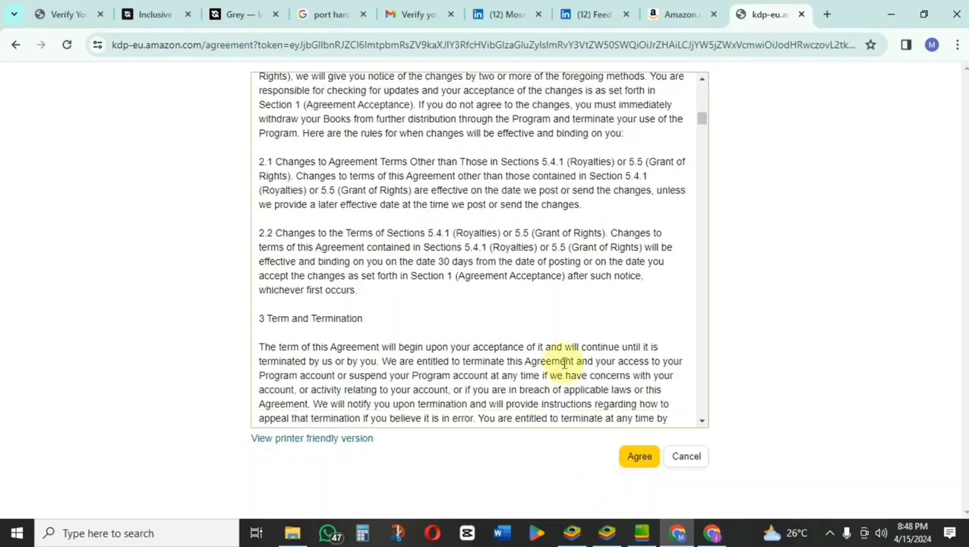
{"action": "scroll", "coordinate": [566, 360], "scroll_direction": "up", "scroll_amount": 10}
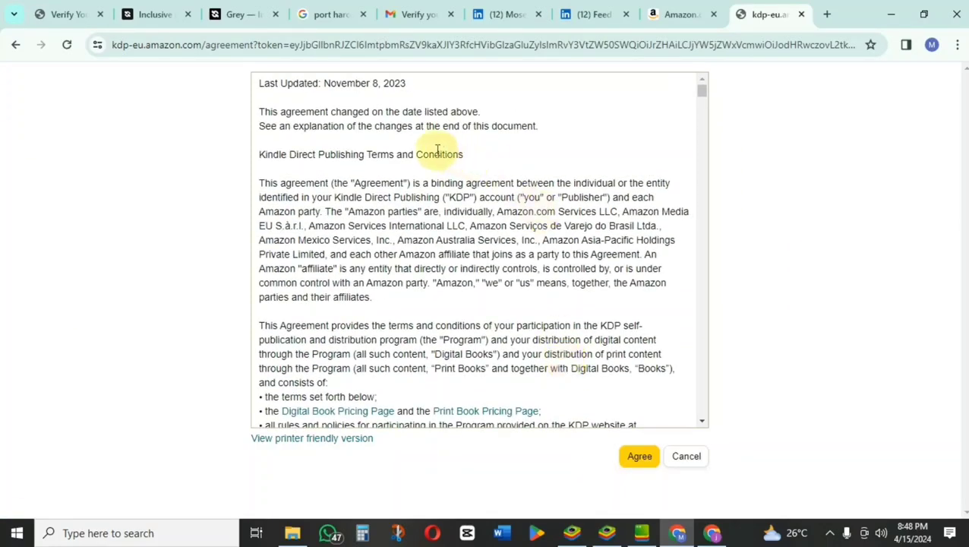
{"action": "scroll", "coordinate": [495, 211], "scroll_direction": "down", "scroll_amount": 3}
{"action": "scroll", "coordinate": [495, 211], "scroll_direction": "down", "scroll_amount": 6}
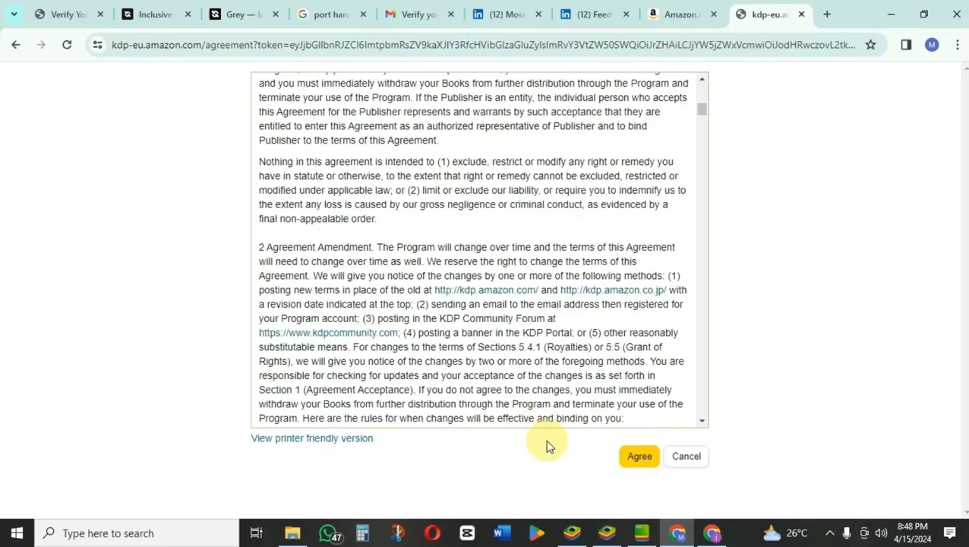
{"action": "left_click", "coordinate": [638, 457]}
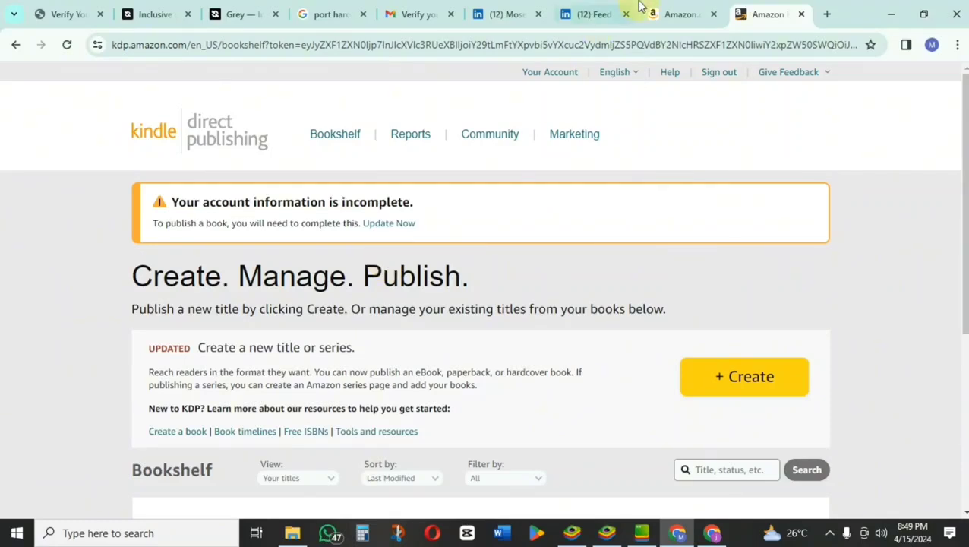
Choose Update Now in the Bookshelf's 'Your account information is incomplete' banner.
{"action": "mouse_move", "coordinate": [576, 6]}
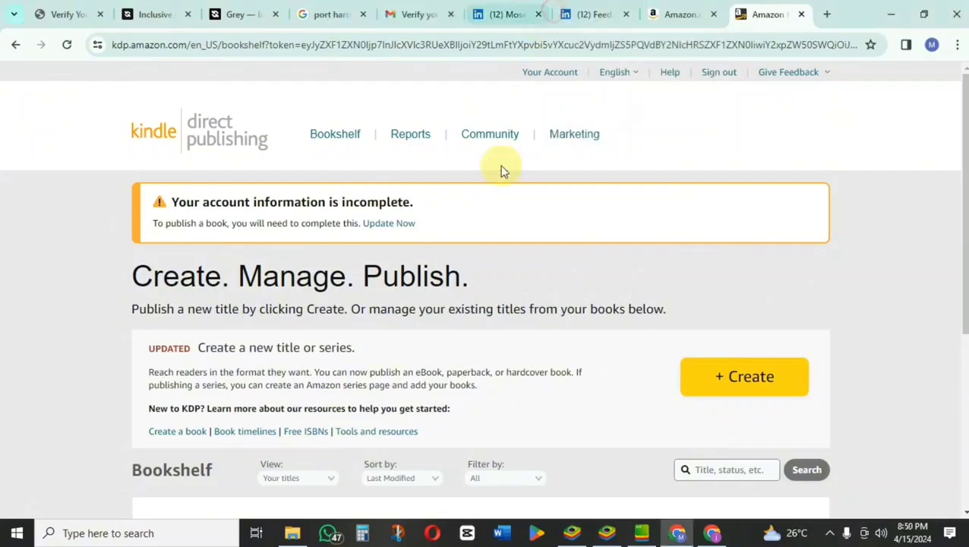
{"action": "left_click", "coordinate": [389, 224]}
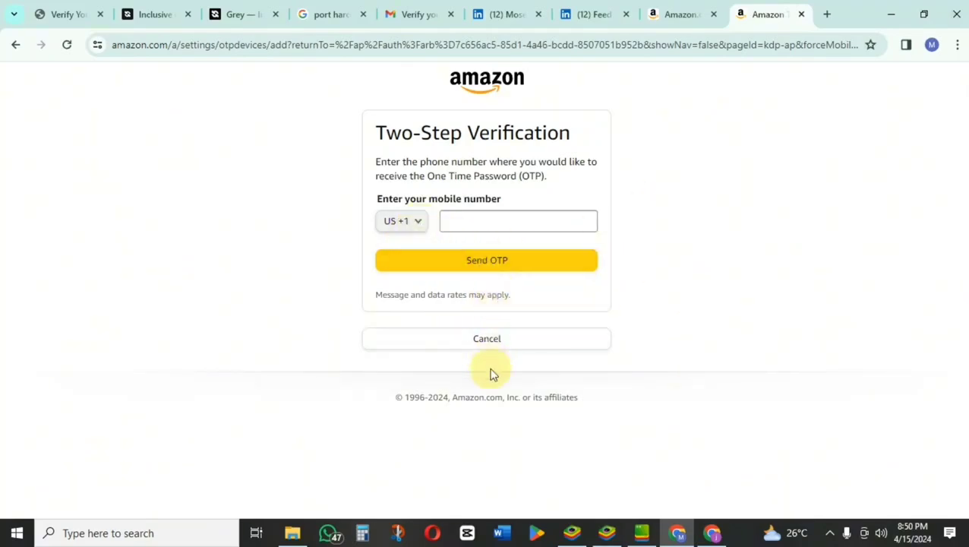
Bring the Amazon home page tab back to the front.
{"action": "left_click", "coordinate": [681, 14]}
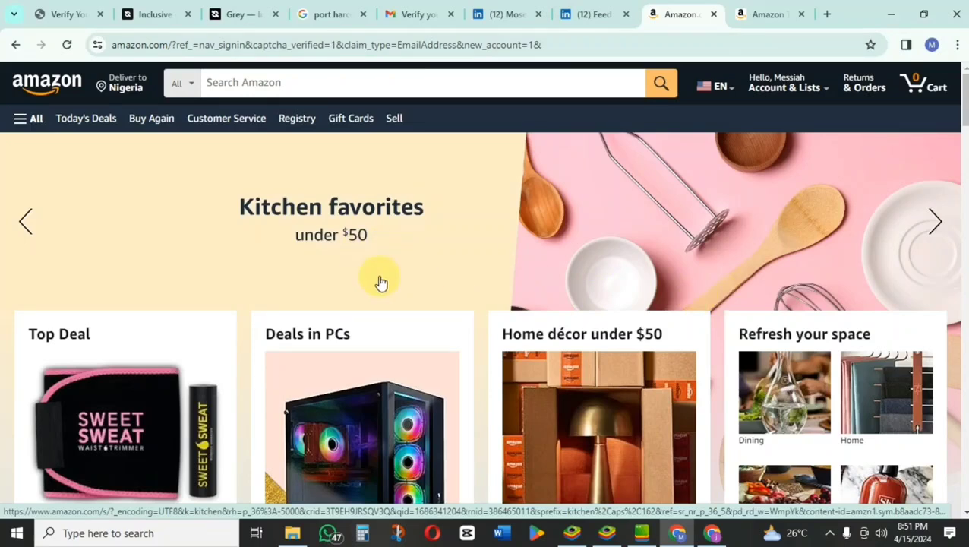
Go from Account & Lists to the Login & security settings.
{"action": "mouse_move", "coordinate": [773, 94]}
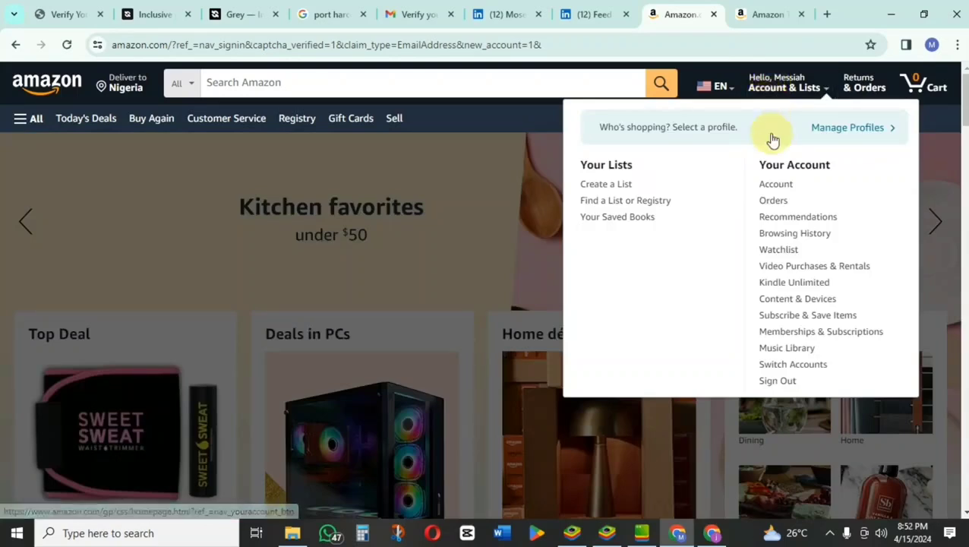
{"action": "left_click", "coordinate": [773, 187]}
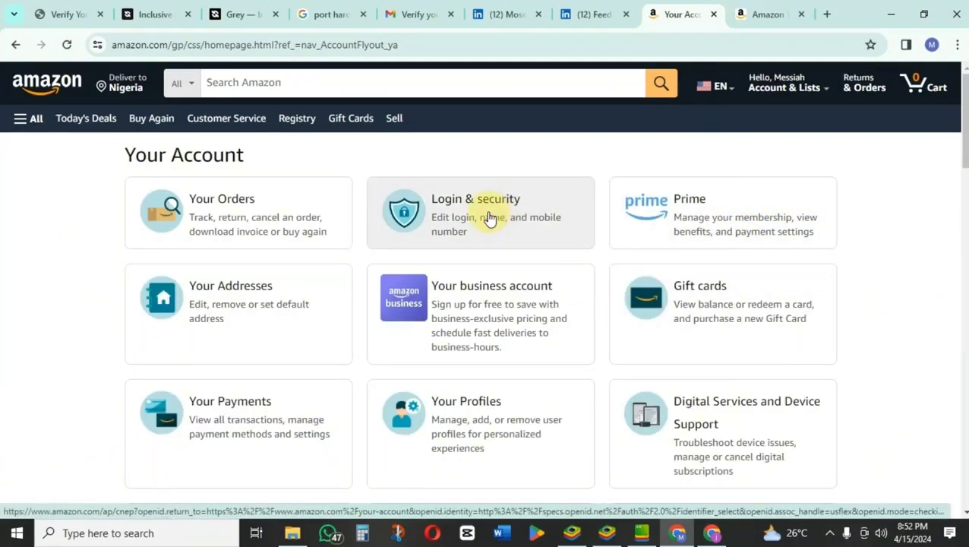
{"action": "left_click", "coordinate": [513, 230]}
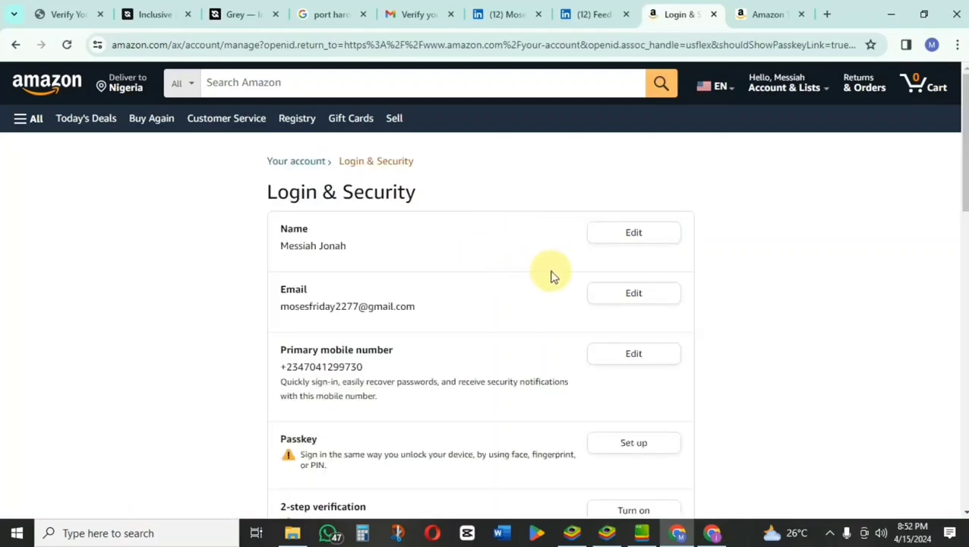
Turn on 2-step verification from the Login & security page.
{"action": "scroll", "coordinate": [539, 275], "scroll_direction": "down", "scroll_amount": 3}
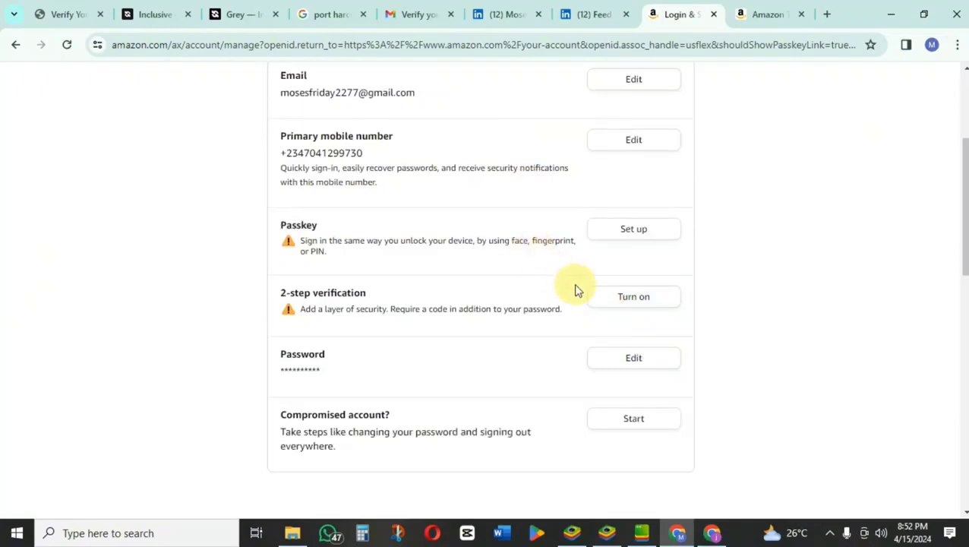
{"action": "mouse_move", "coordinate": [599, 6]}
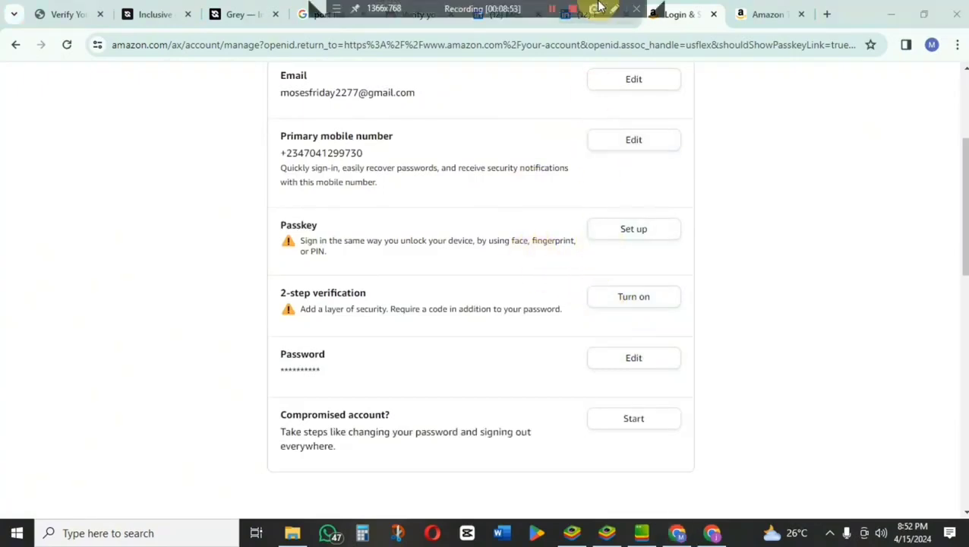
{"action": "left_click", "coordinate": [551, 9]}
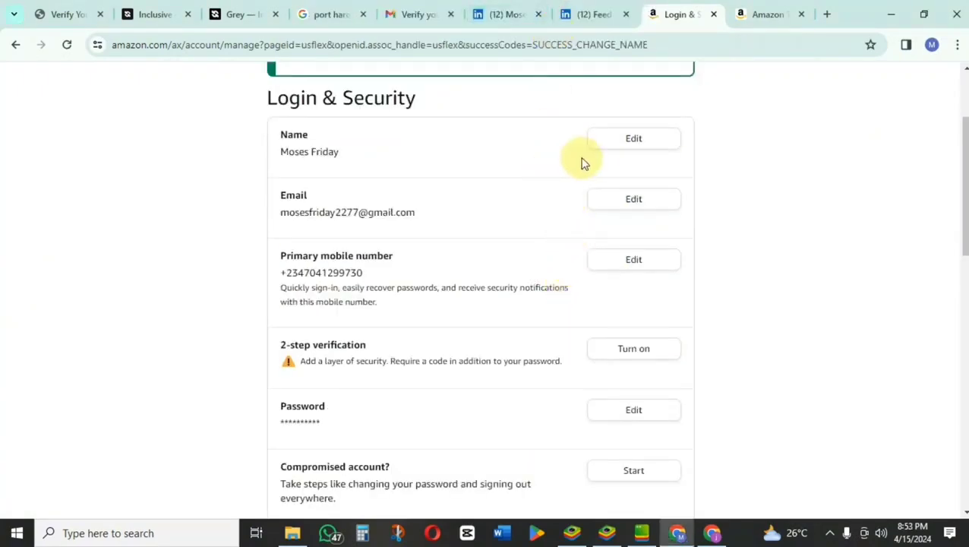
{"action": "left_click", "coordinate": [629, 354]}
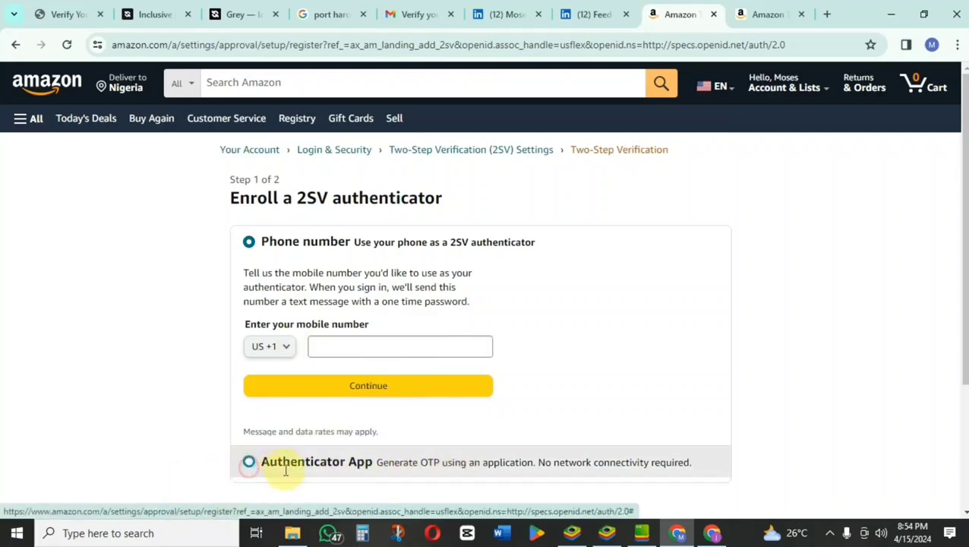
Pick Authenticator App, reveal the manual-entry setup key, and copy that key.
{"action": "left_click", "coordinate": [249, 465]}
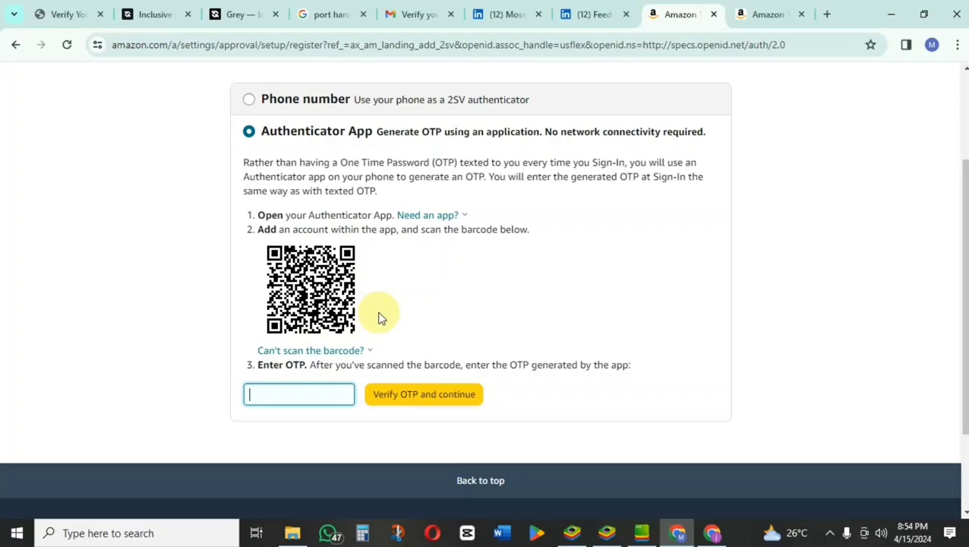
{"action": "left_click", "coordinate": [319, 352]}
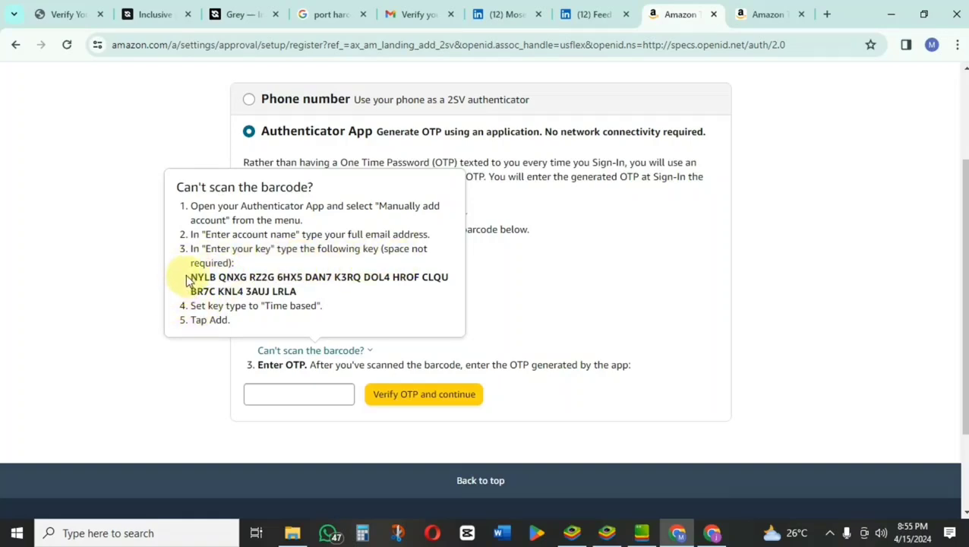
{"action": "left_click_drag", "start_coordinate": [188, 279], "coordinate": [297, 291]}
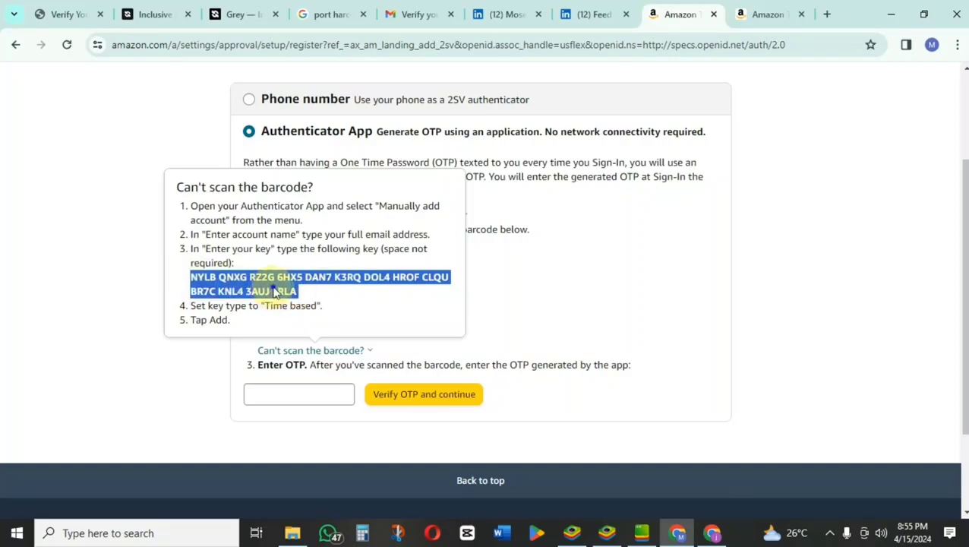
{"action": "right_click", "coordinate": [276, 293]}
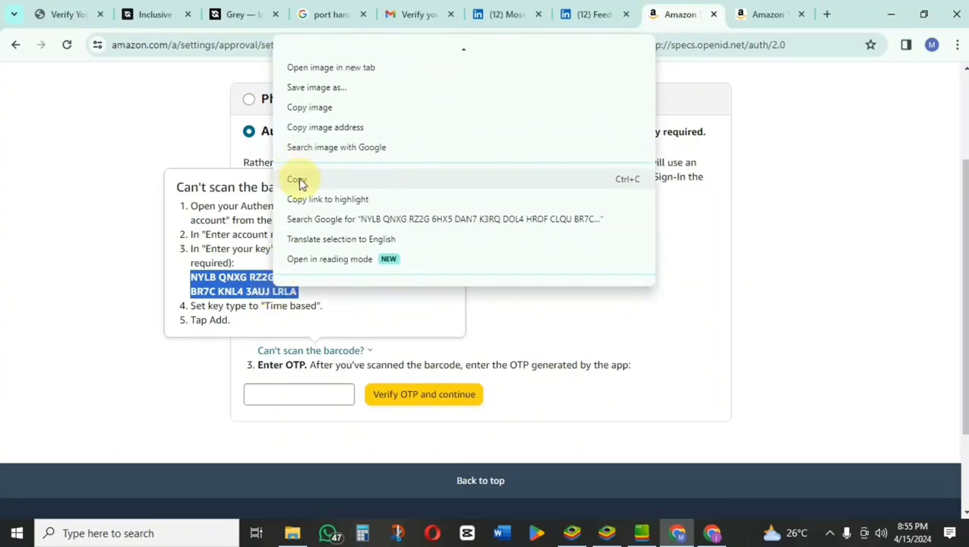
{"action": "left_click", "coordinate": [298, 179]}
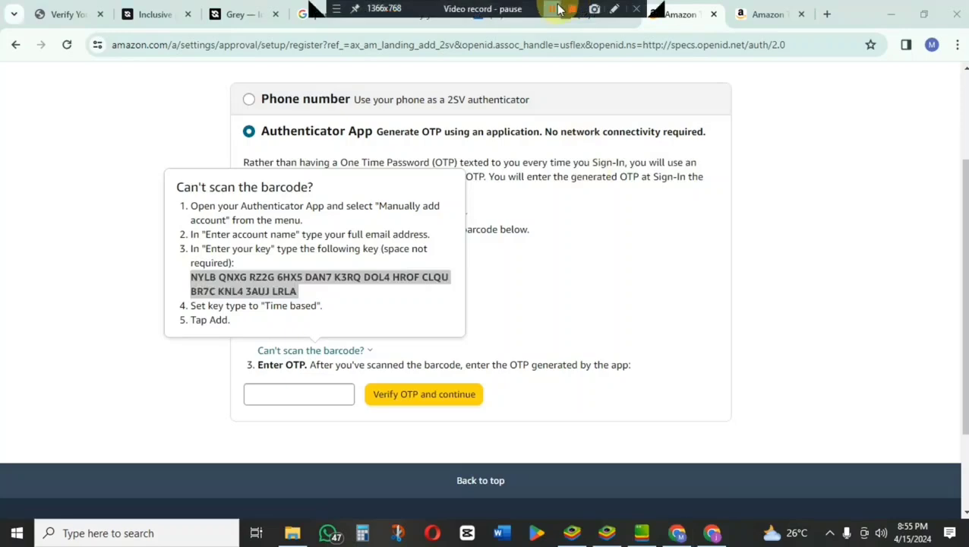
{"action": "left_click", "coordinate": [559, 9]}
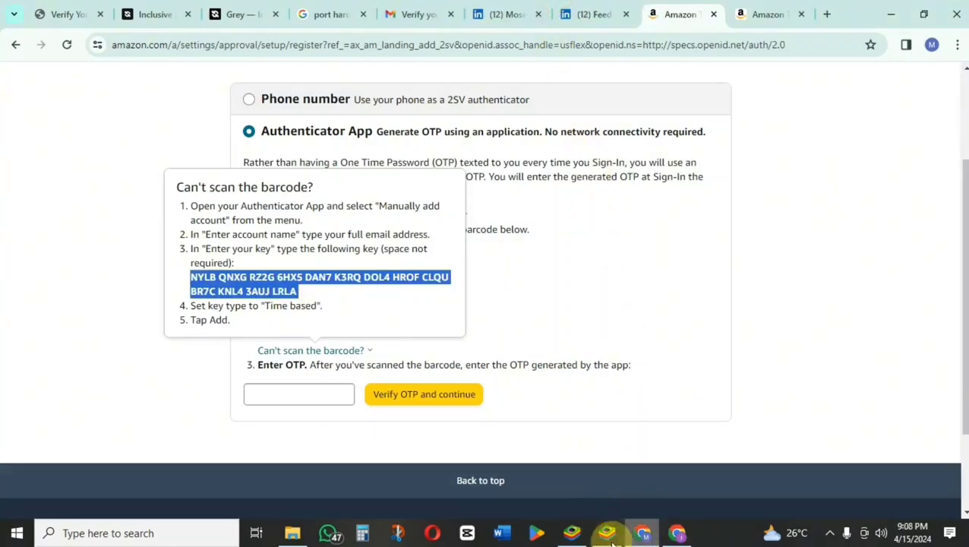
{"action": "mouse_move", "coordinate": [571, 532]}
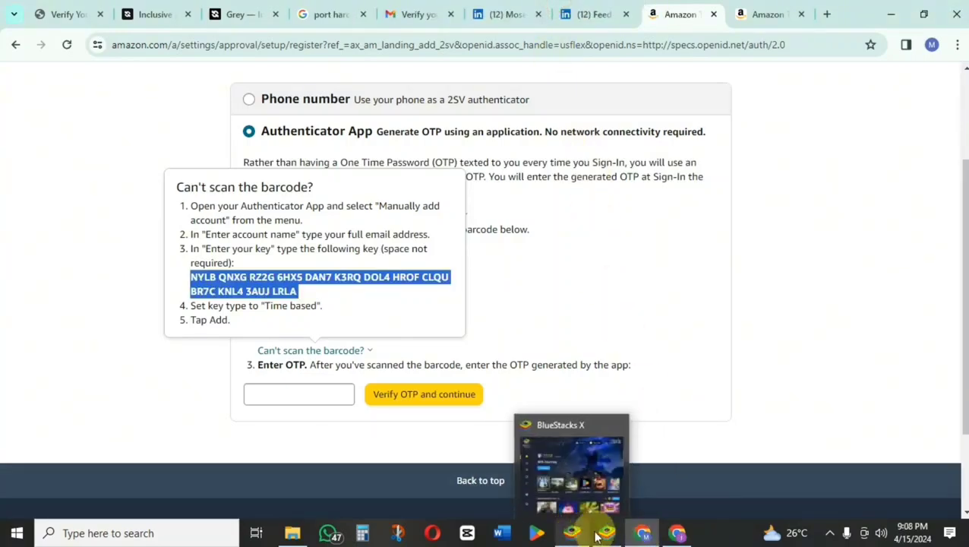
Add a time-based 'amazon' account in Google Authenticator by pasting the copied setup key.
{"action": "left_click", "coordinate": [598, 493]}
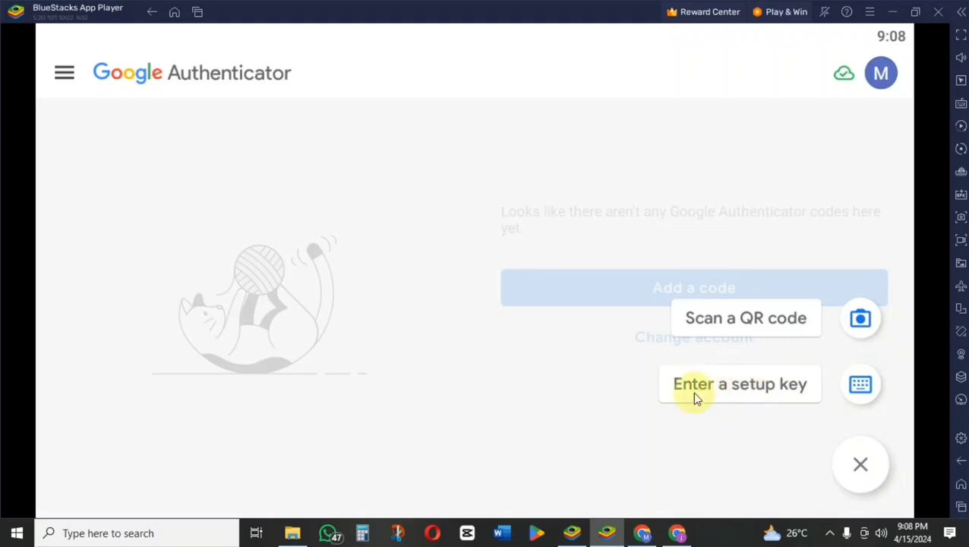
{"action": "left_click", "coordinate": [721, 387]}
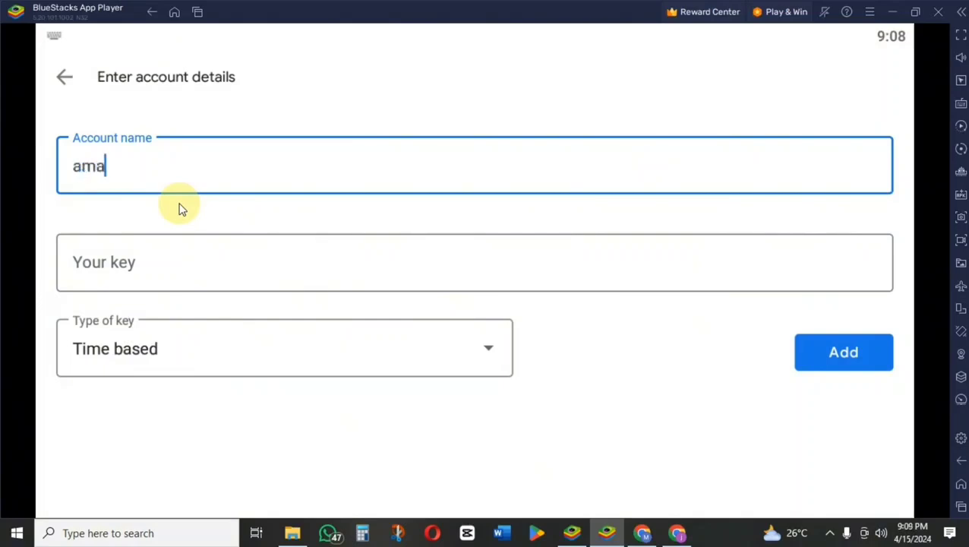
{"action": "type", "text": "zon"}
{"action": "left_click", "coordinate": [190, 275]}
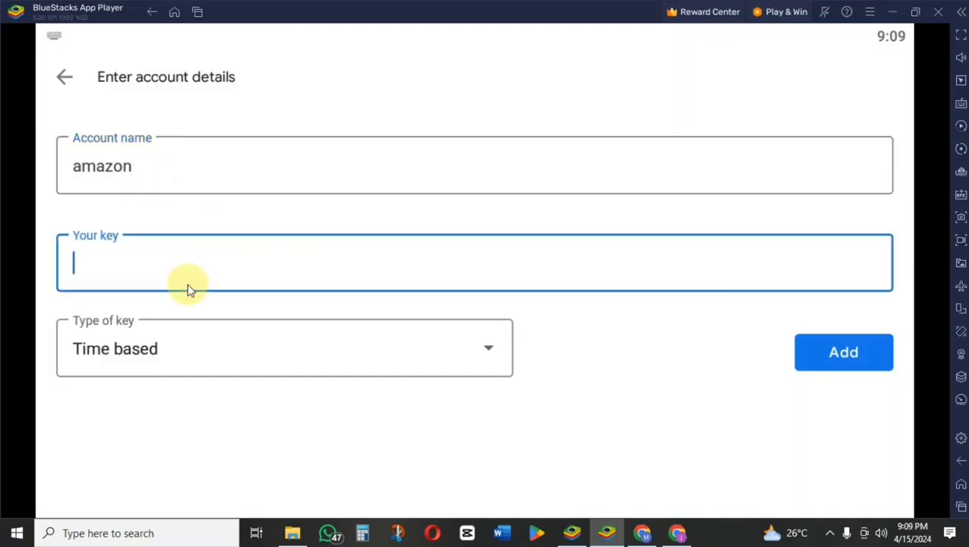
{"action": "left_click", "coordinate": [104, 267]}
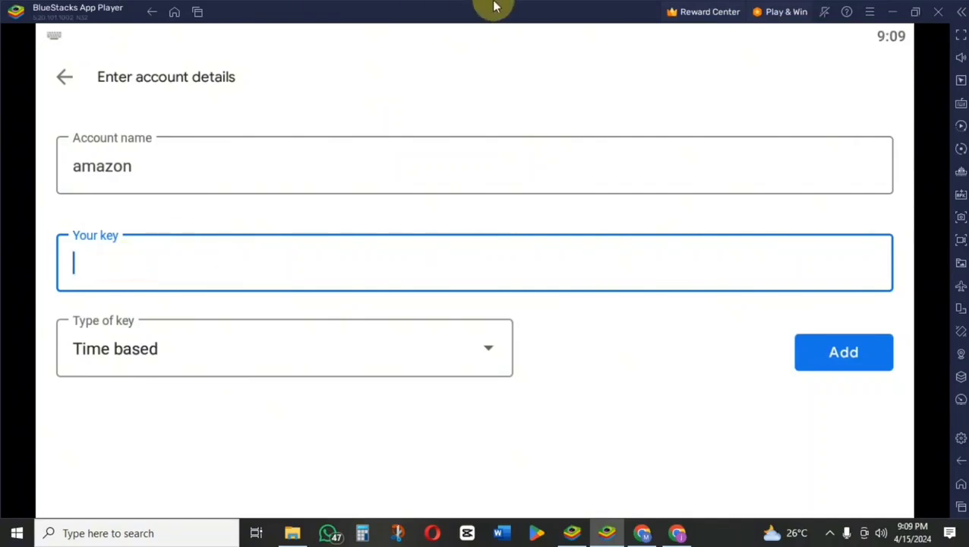
{"action": "mouse_move", "coordinate": [493, 6]}
{"action": "left_click", "coordinate": [552, 9]}
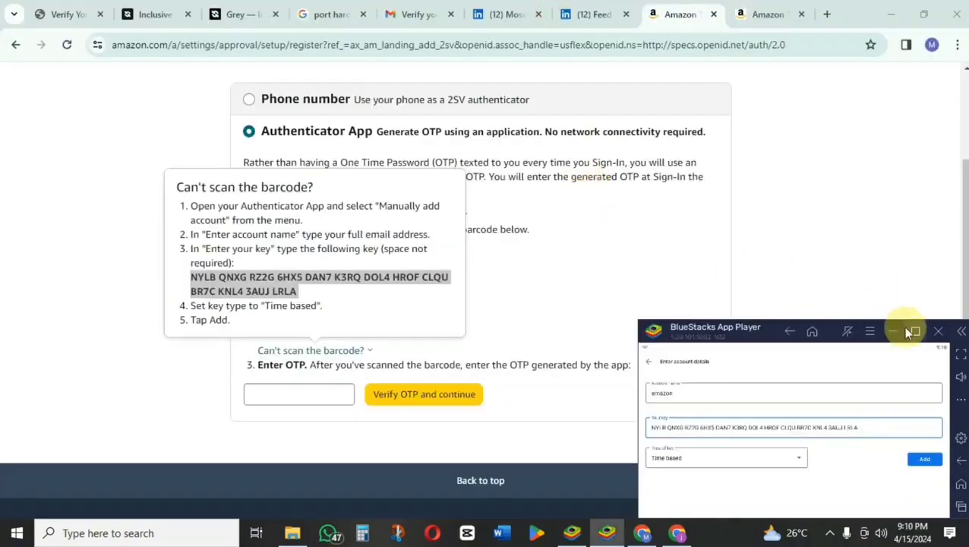
{"action": "left_click", "coordinate": [913, 331]}
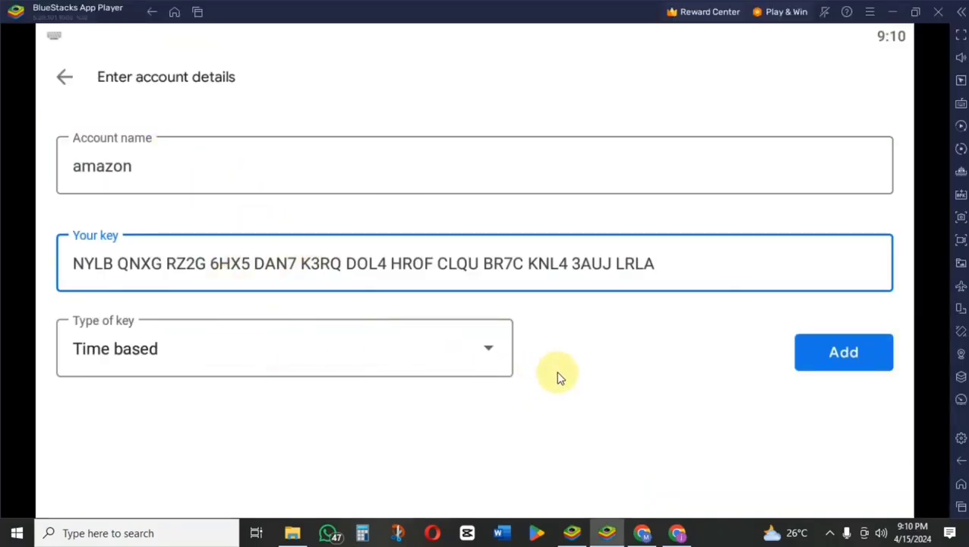
{"action": "left_click", "coordinate": [854, 365]}
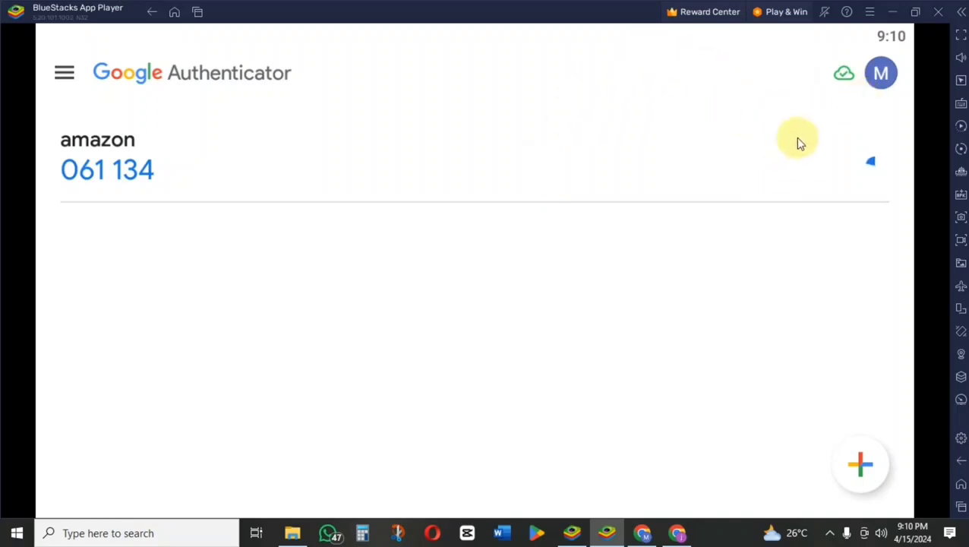
Enter the current Google Authenticator code on Amazon and verify it.
{"action": "left_click", "coordinate": [916, 24]}
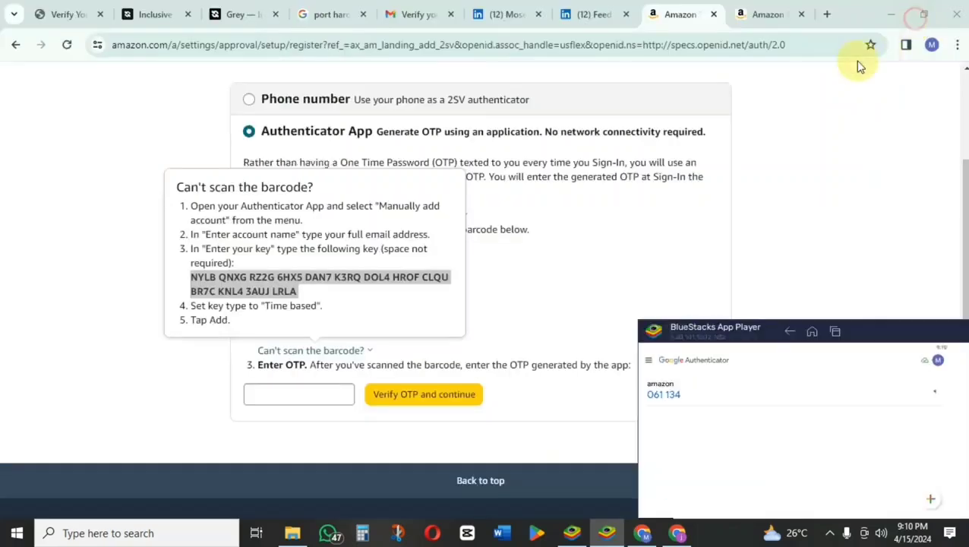
{"action": "mouse_move", "coordinate": [558, 10]}
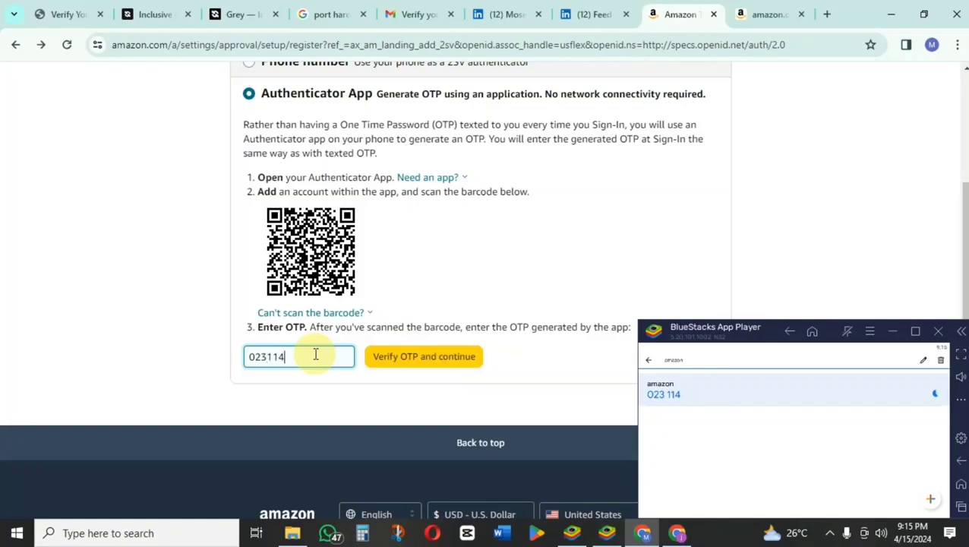
{"action": "left_click", "coordinate": [400, 361]}
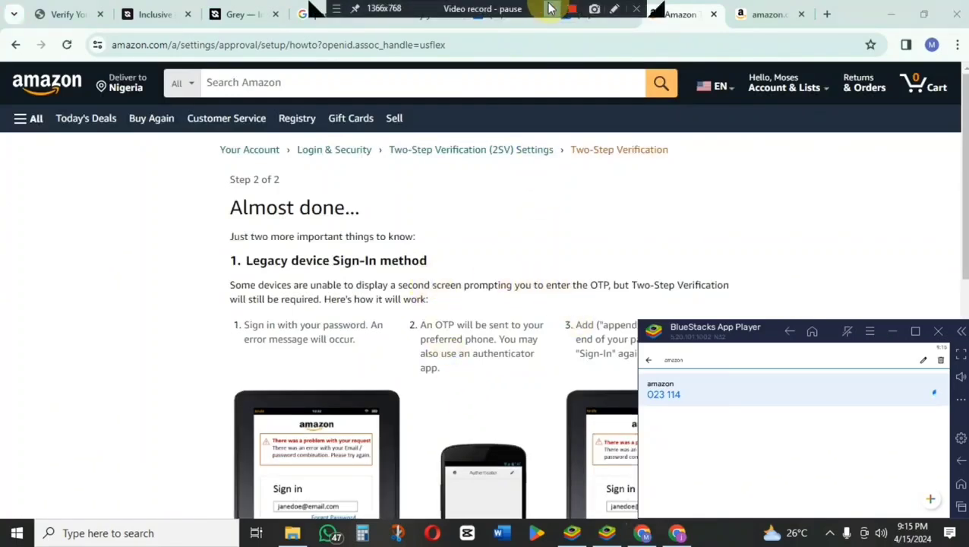
Keep 'Don't require OTP on this browser' ticked and confirm turning on Two-Step Verification.
{"action": "left_click", "coordinate": [551, 8]}
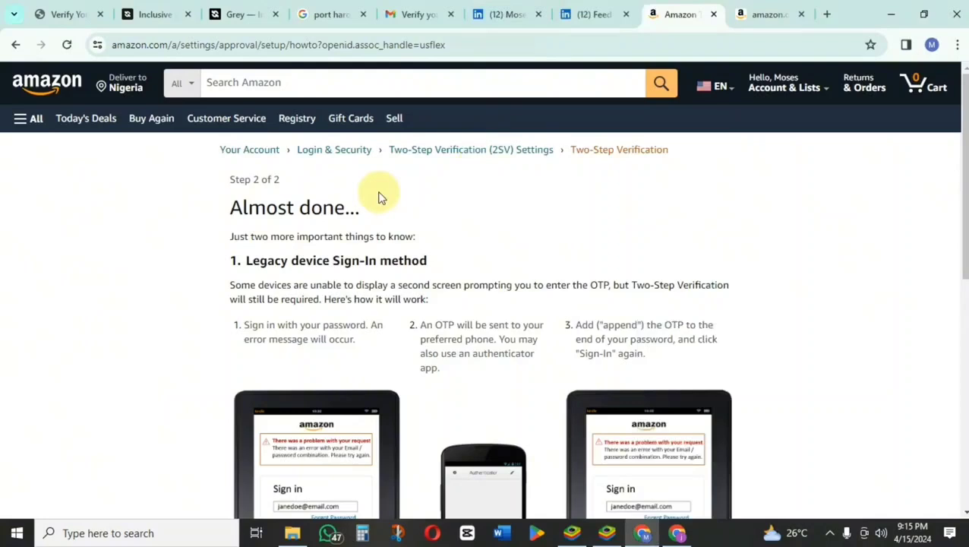
{"action": "scroll", "coordinate": [324, 285], "scroll_direction": "down", "scroll_amount": 6}
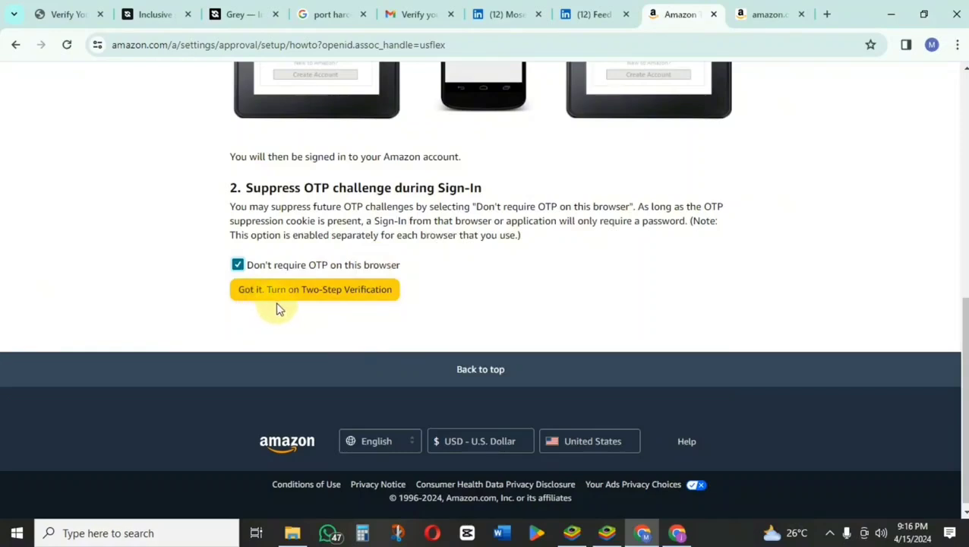
{"action": "left_click", "coordinate": [328, 296]}
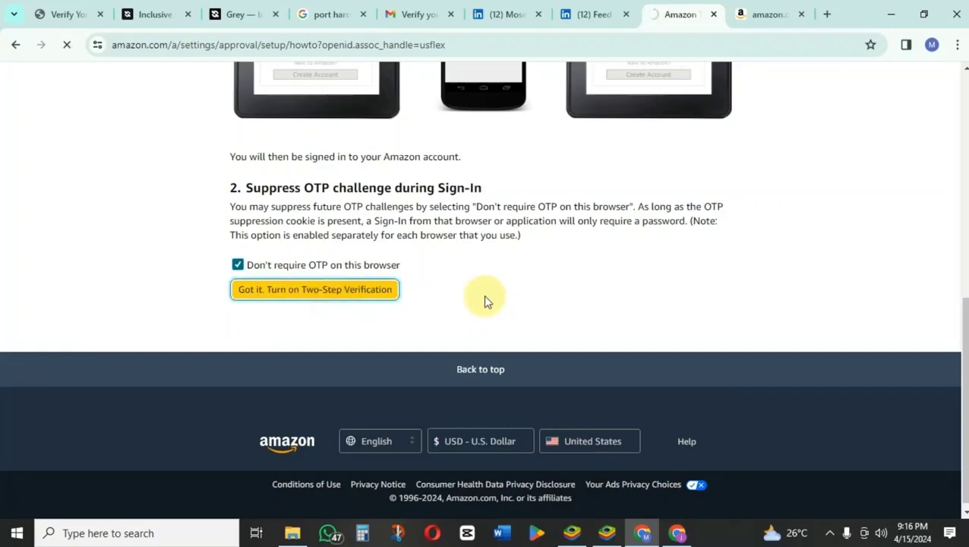
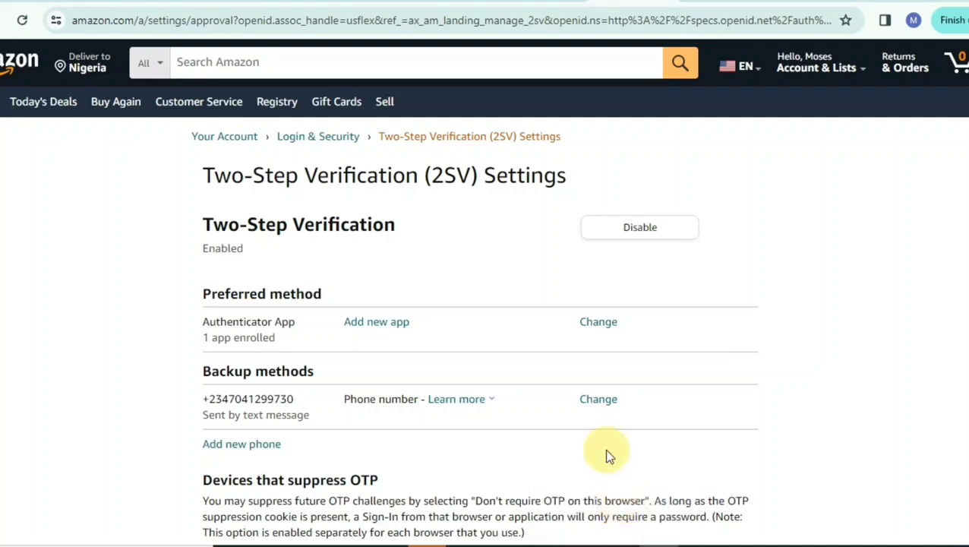
Bring up Google Authenticator from BlueStacks and maximize it to show both amazon codes.
{"action": "mouse_move", "coordinate": [621, 544]}
{"action": "left_click", "coordinate": [619, 444]}
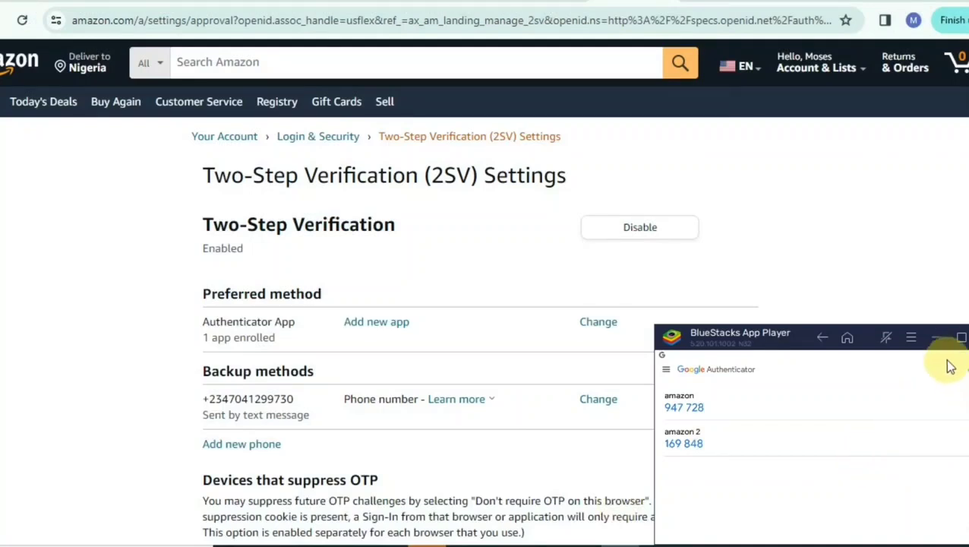
{"action": "left_click", "coordinate": [961, 337]}
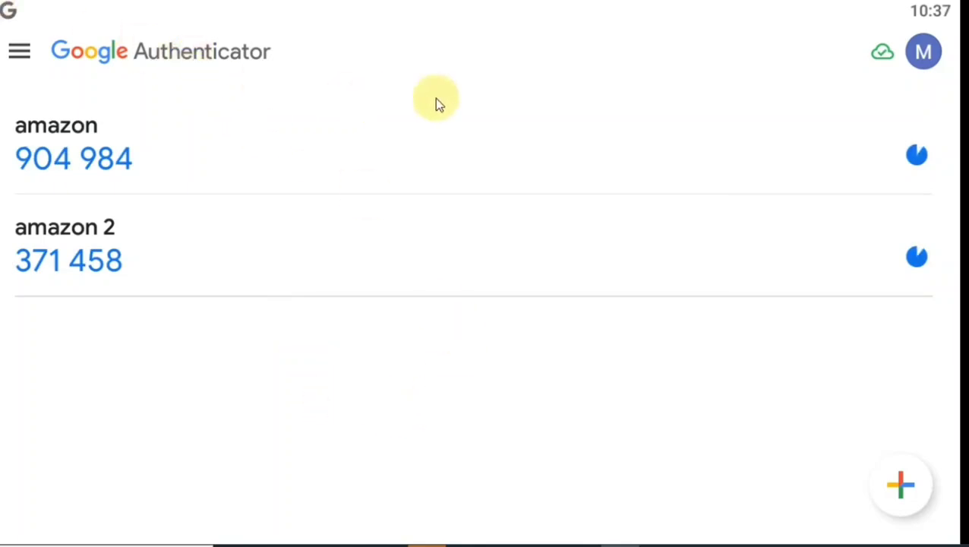
{"action": "left_click", "coordinate": [922, 61]}
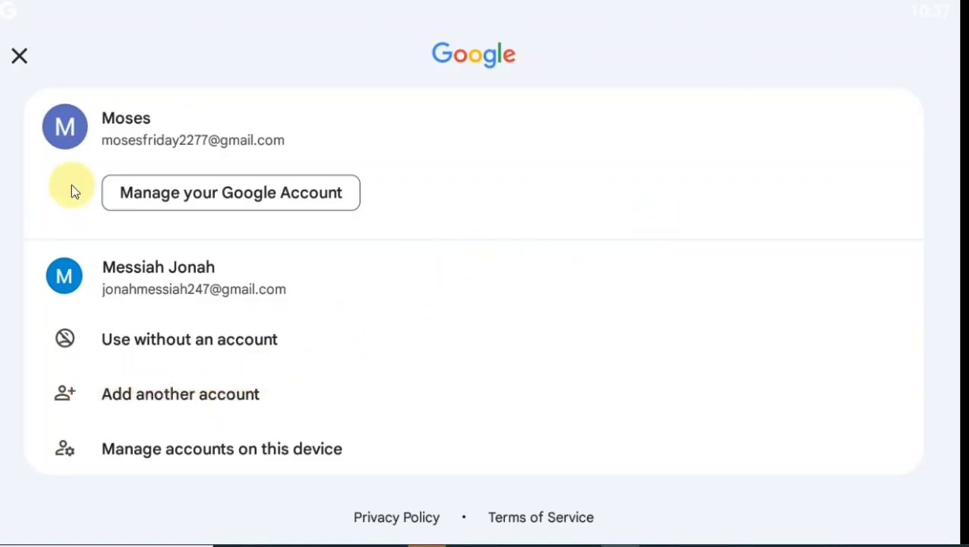
{"action": "left_click", "coordinate": [20, 57]}
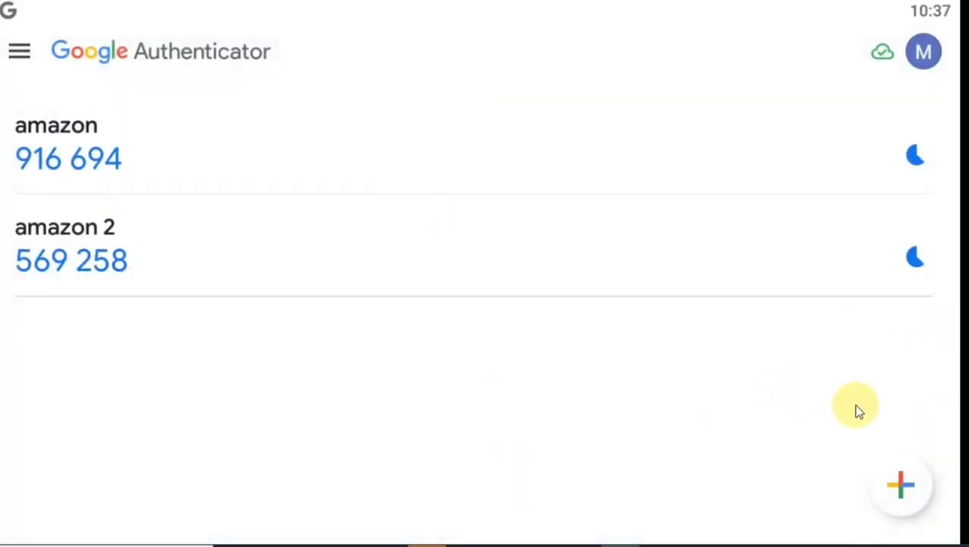
{"action": "left_click", "coordinate": [902, 487]}
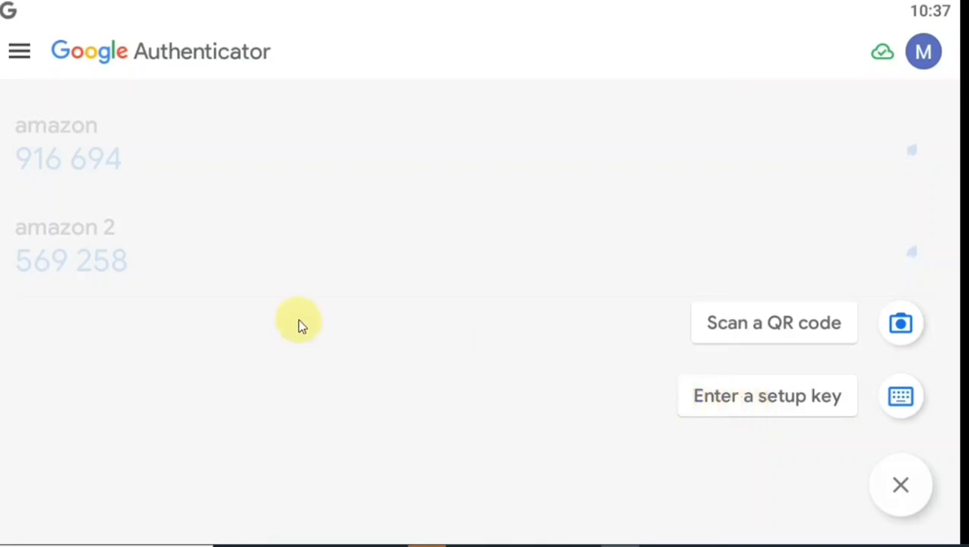
{"action": "left_click", "coordinate": [741, 394]}
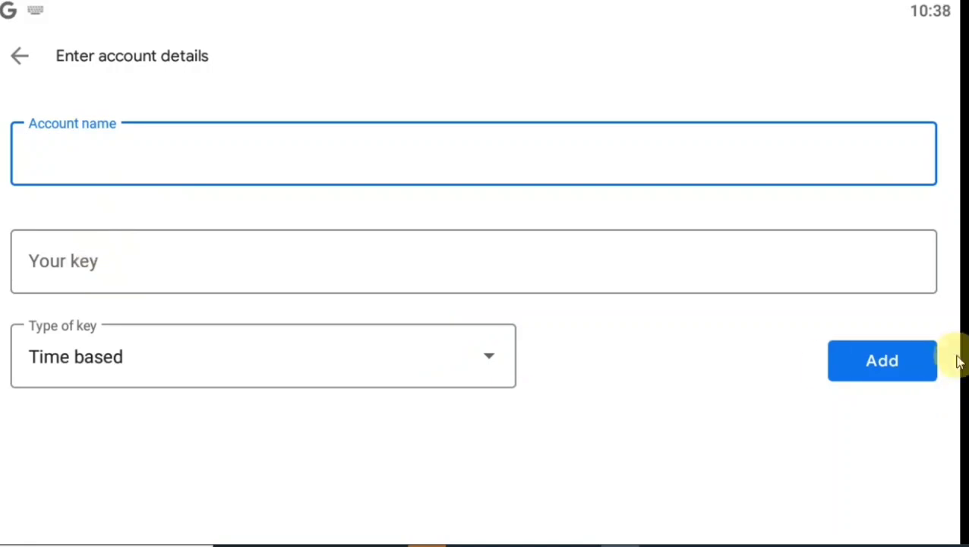
{"action": "left_click", "coordinate": [18, 59]}
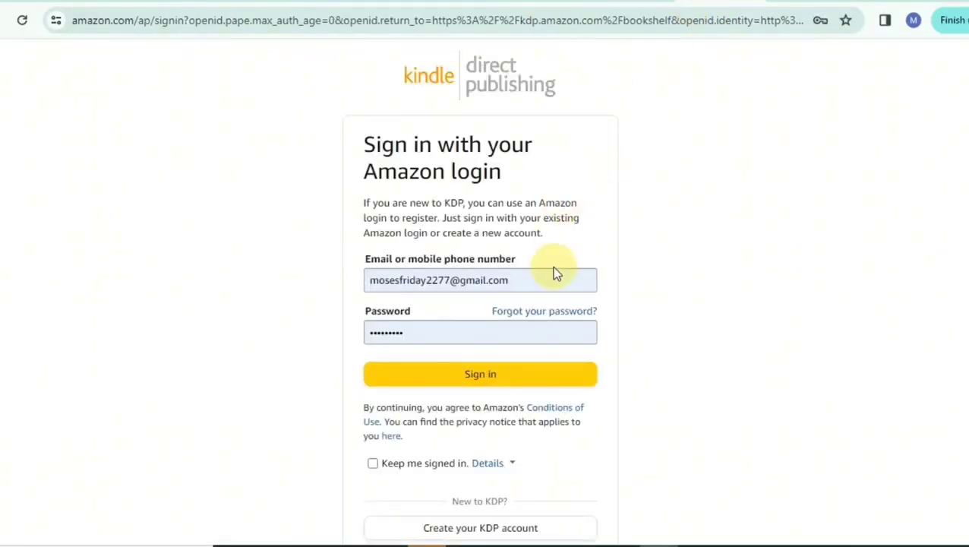
Sign in to KDP with the filled-in Amazon email and password.
{"action": "scroll", "coordinate": [620, 327], "scroll_direction": "down", "scroll_amount": 1}
{"action": "scroll", "coordinate": [623, 325], "scroll_direction": "up", "scroll_amount": 1}
{"action": "left_click", "coordinate": [489, 380]}
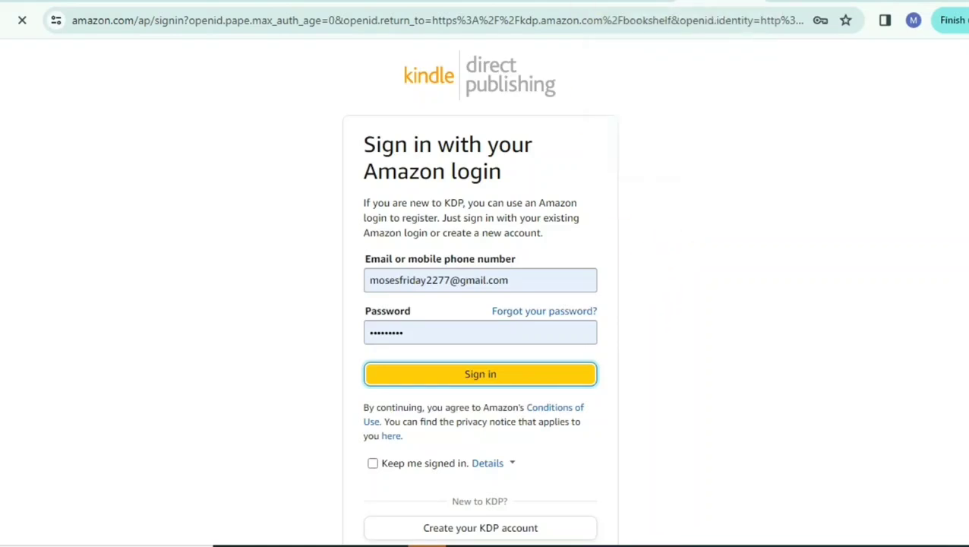
{"action": "scroll", "coordinate": [556, 228], "scroll_direction": "down", "scroll_amount": 1}
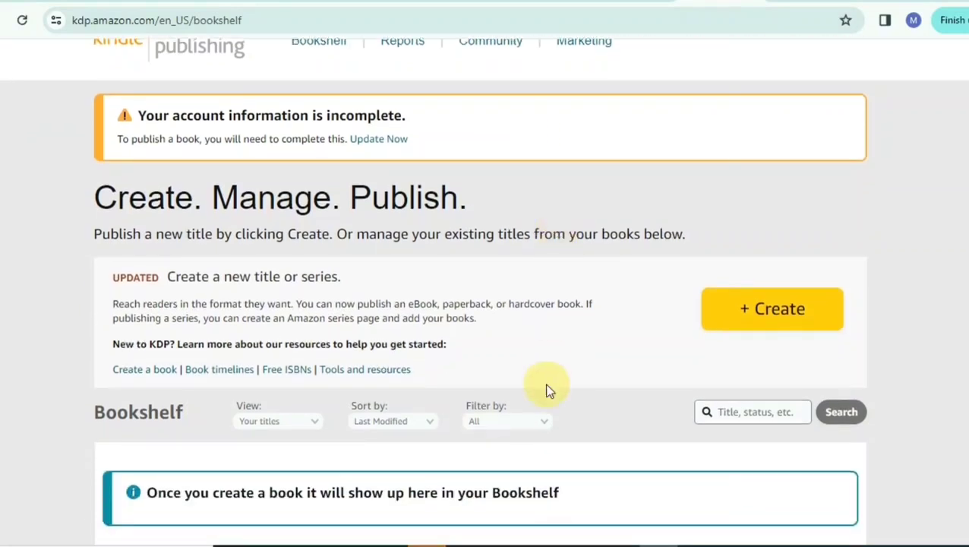
{"action": "scroll", "coordinate": [550, 383], "scroll_direction": "up", "scroll_amount": 1}
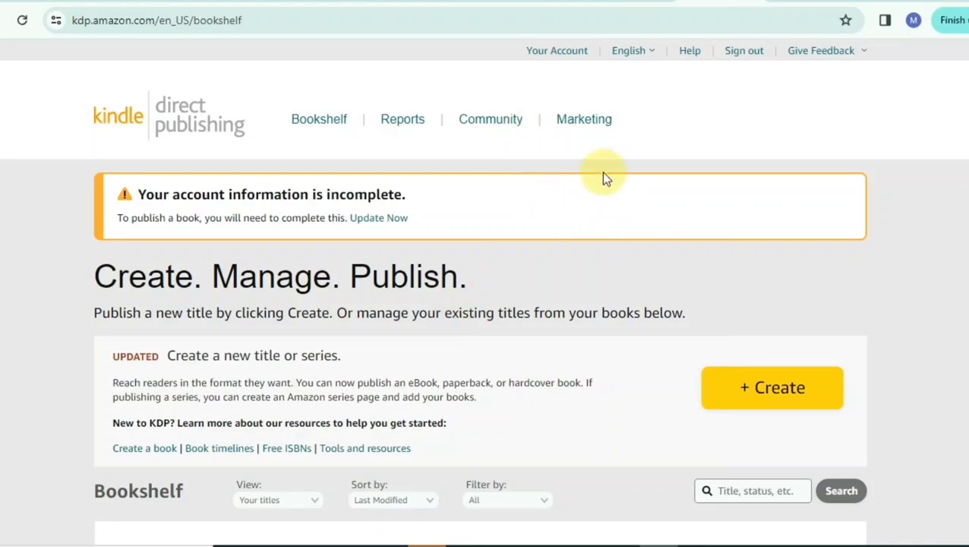
{"action": "scroll", "coordinate": [611, 208], "scroll_direction": "down", "scroll_amount": 1}
{"action": "scroll", "coordinate": [611, 212], "scroll_direction": "up", "scroll_amount": 1}
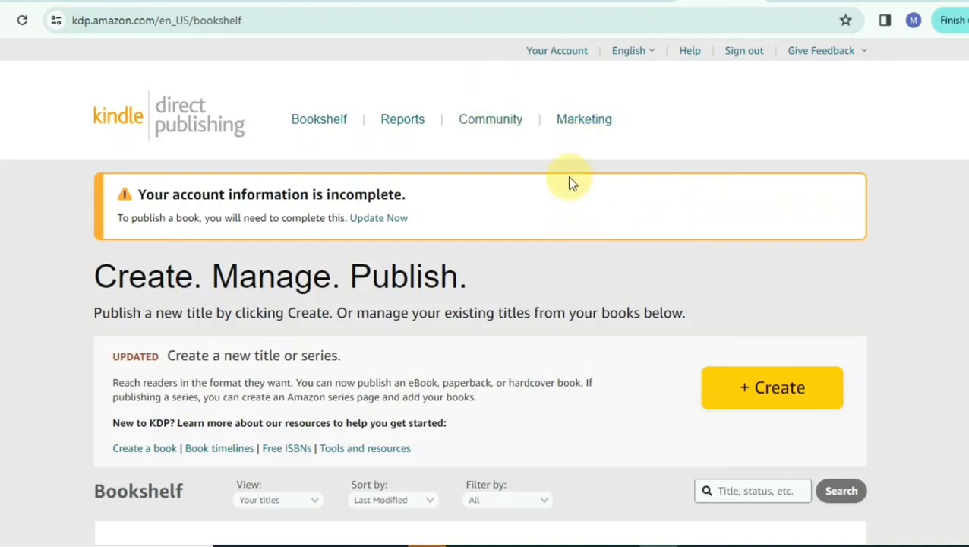
{"action": "scroll", "coordinate": [571, 199], "scroll_direction": "down", "scroll_amount": 1}
{"action": "scroll", "coordinate": [574, 228], "scroll_direction": "up", "scroll_amount": 1}
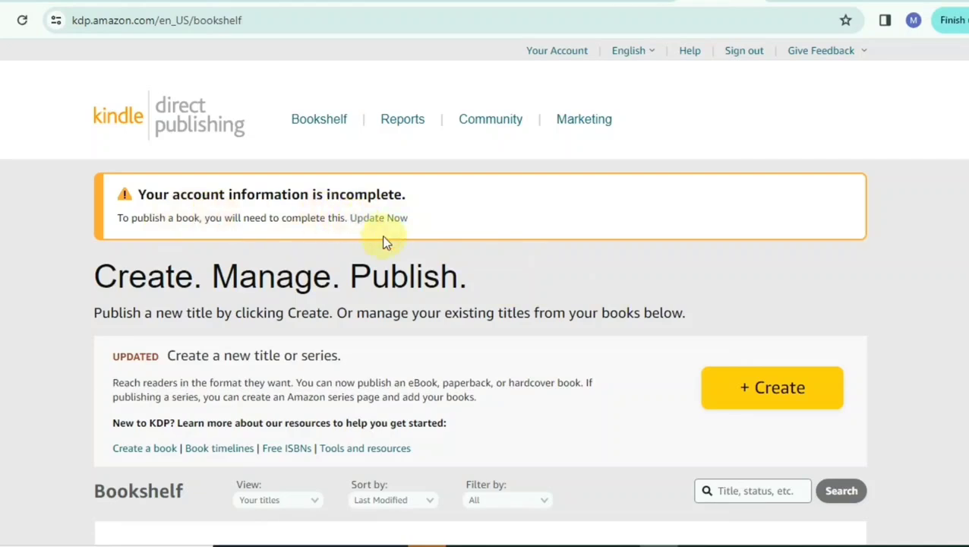
Start updating the account information and submit the current Authenticator one-time code.
{"action": "left_click", "coordinate": [367, 221]}
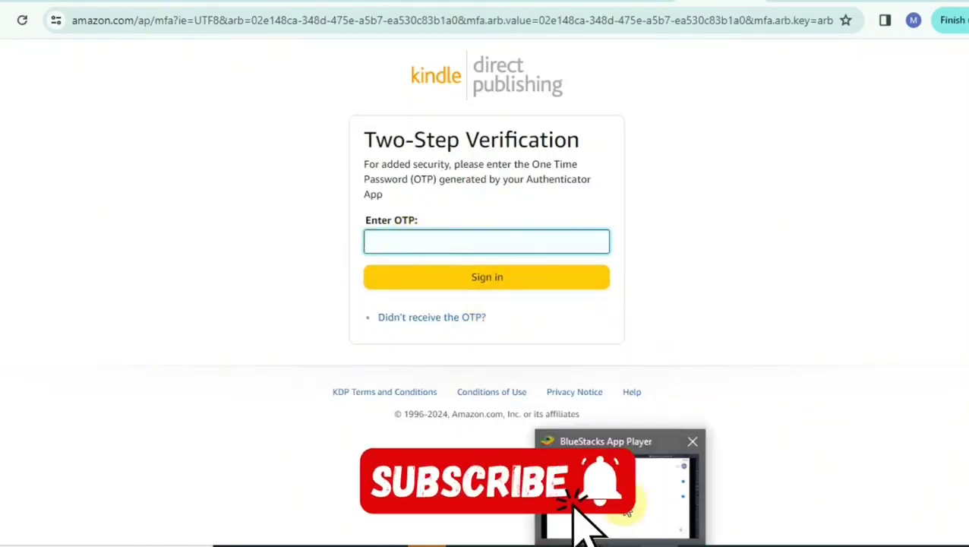
{"action": "left_click", "coordinate": [629, 544]}
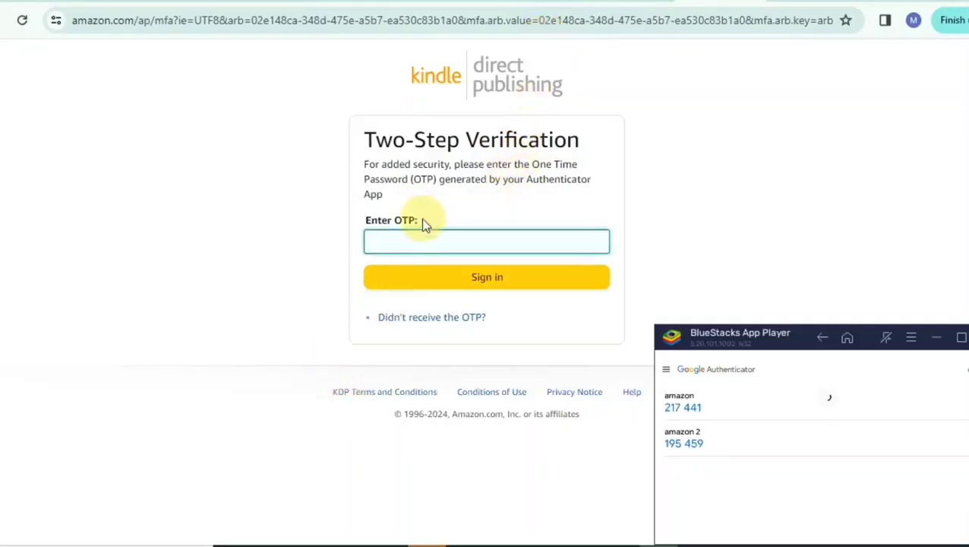
{"action": "left_click", "coordinate": [407, 243]}
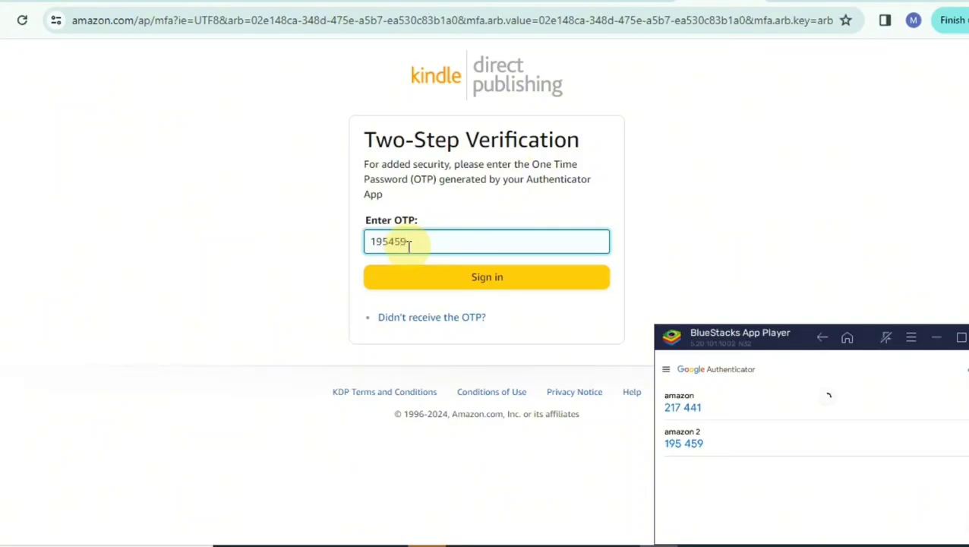
{"action": "left_click", "coordinate": [418, 276]}
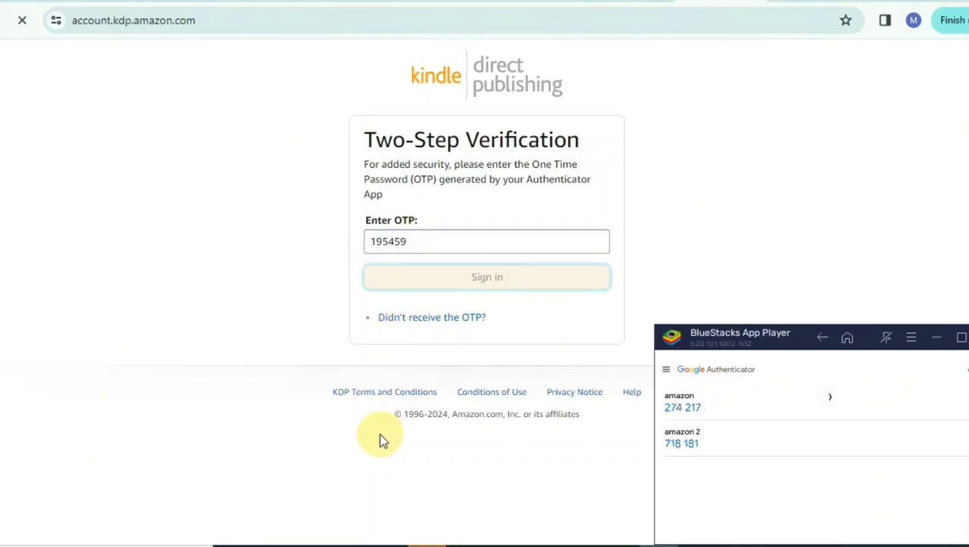
Keep Individual as business type and enter the author's legal name in Legal Name.
{"action": "left_click", "coordinate": [938, 341]}
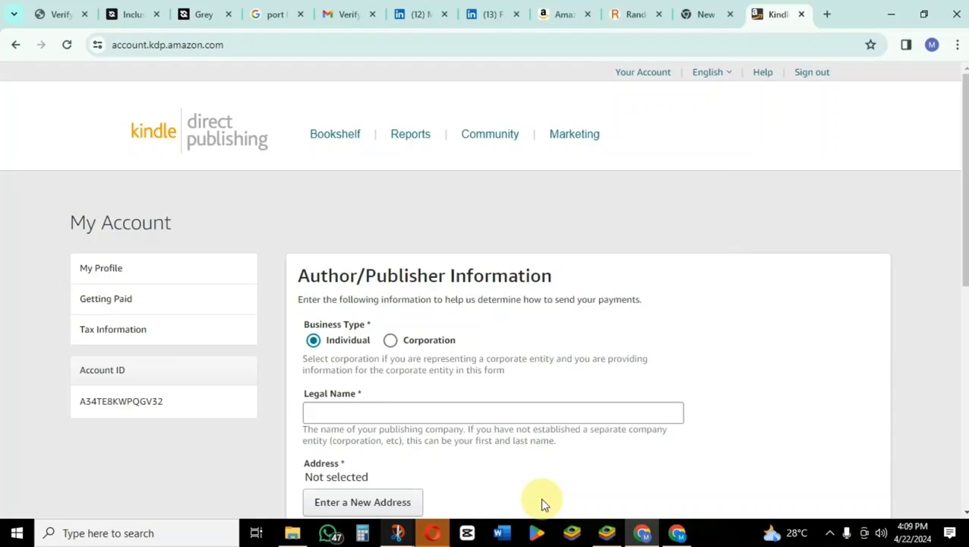
{"action": "mouse_move", "coordinate": [467, 6]}
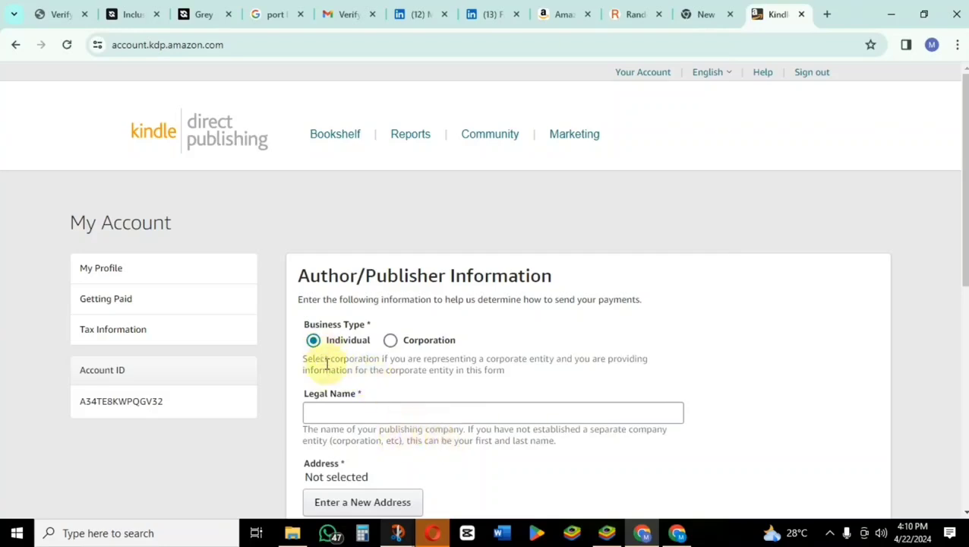
{"action": "left_click", "coordinate": [345, 413]}
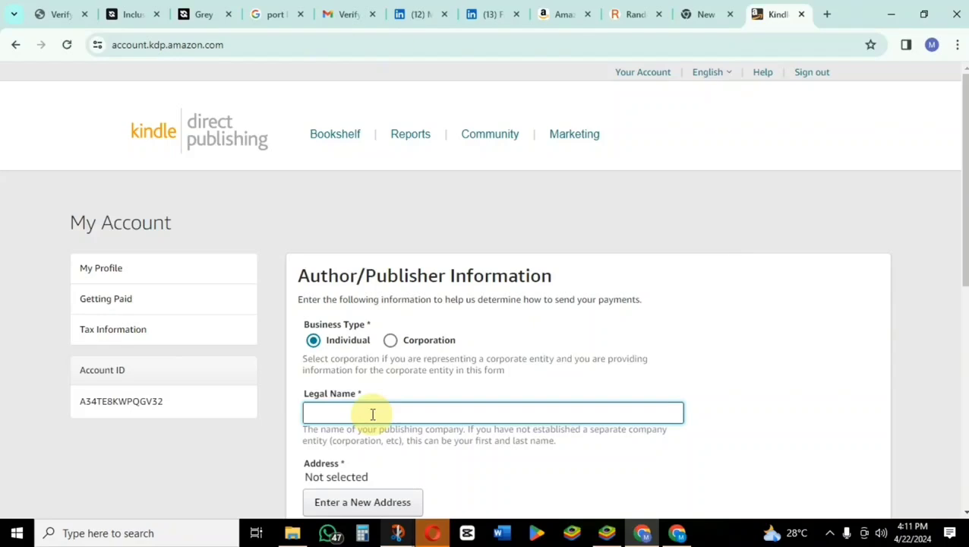
{"action": "scroll", "coordinate": [363, 438], "scroll_direction": "down", "scroll_amount": 2}
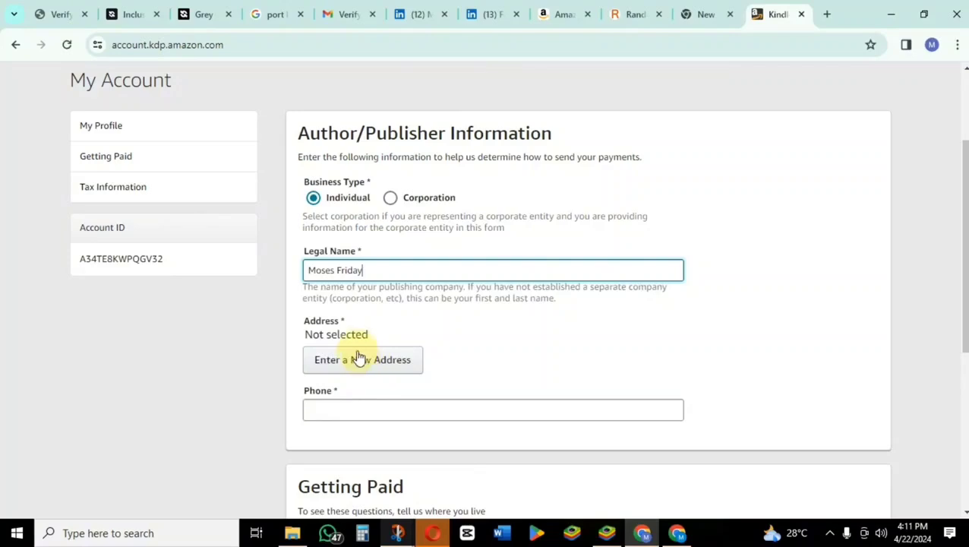
{"action": "left_click", "coordinate": [359, 361]}
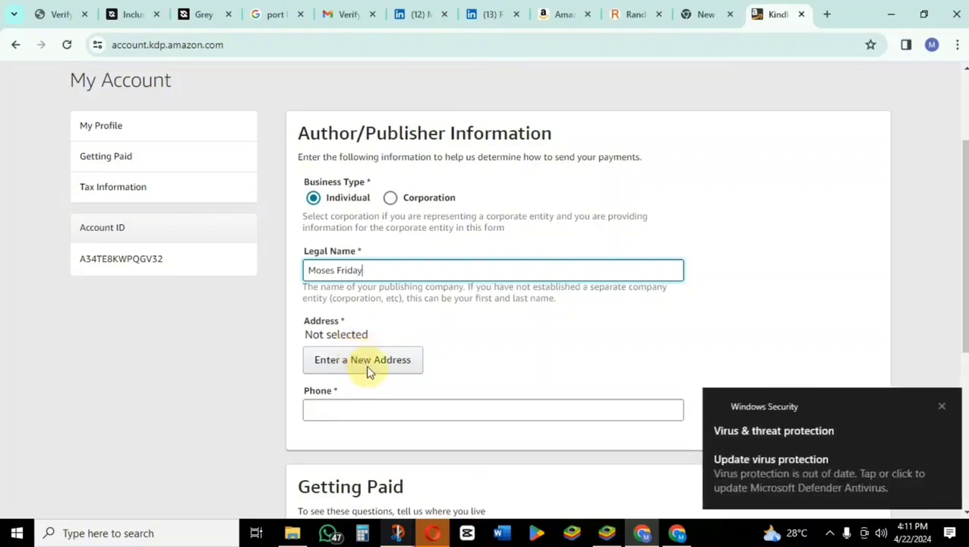
Open a new address form, dismiss the security popup, and pick Nigeria as the country.
{"action": "left_click", "coordinate": [368, 366]}
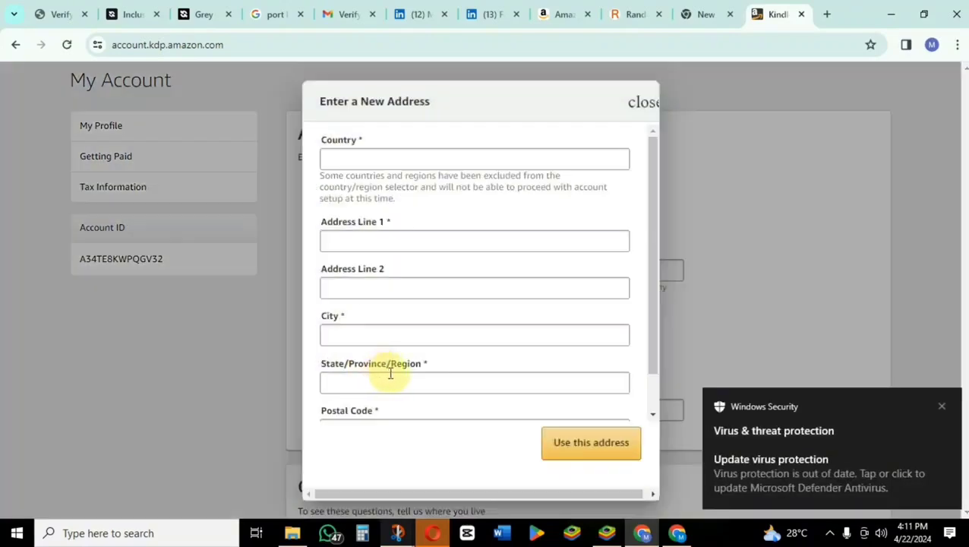
{"action": "left_click", "coordinate": [940, 408]}
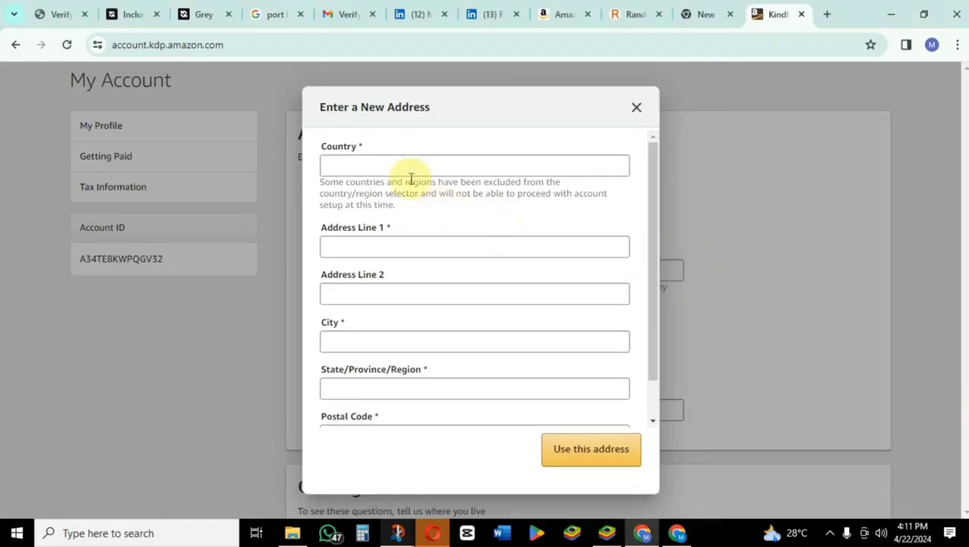
{"action": "left_click", "coordinate": [378, 165]}
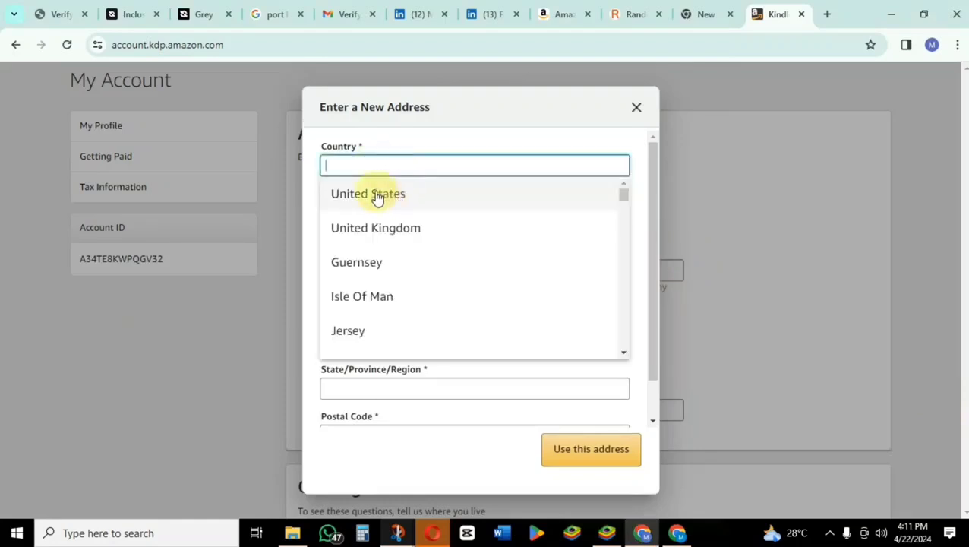
{"action": "scroll", "coordinate": [375, 222], "scroll_direction": "down", "scroll_amount": 4}
{"action": "scroll", "coordinate": [376, 226], "scroll_direction": "down", "scroll_amount": 15}
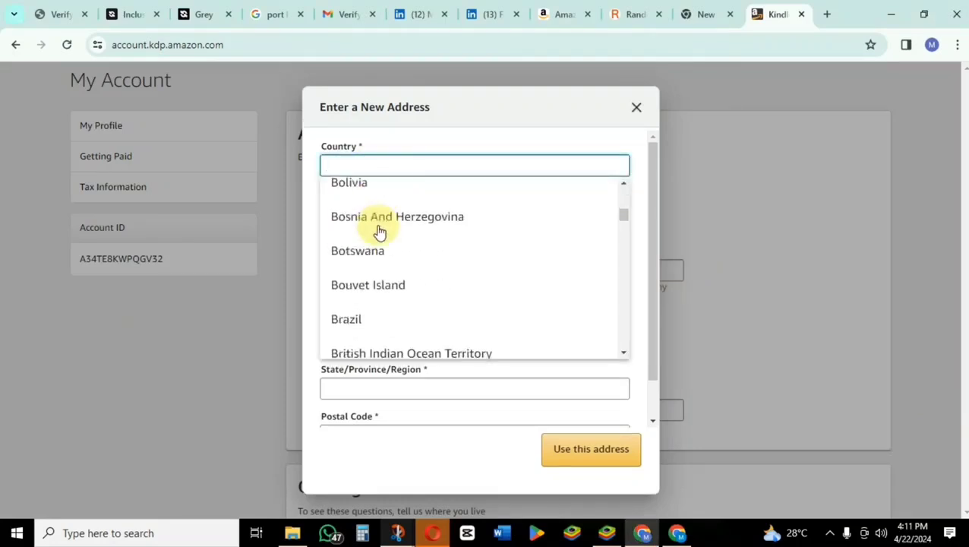
{"action": "scroll", "coordinate": [379, 233], "scroll_direction": "down", "scroll_amount": 12}
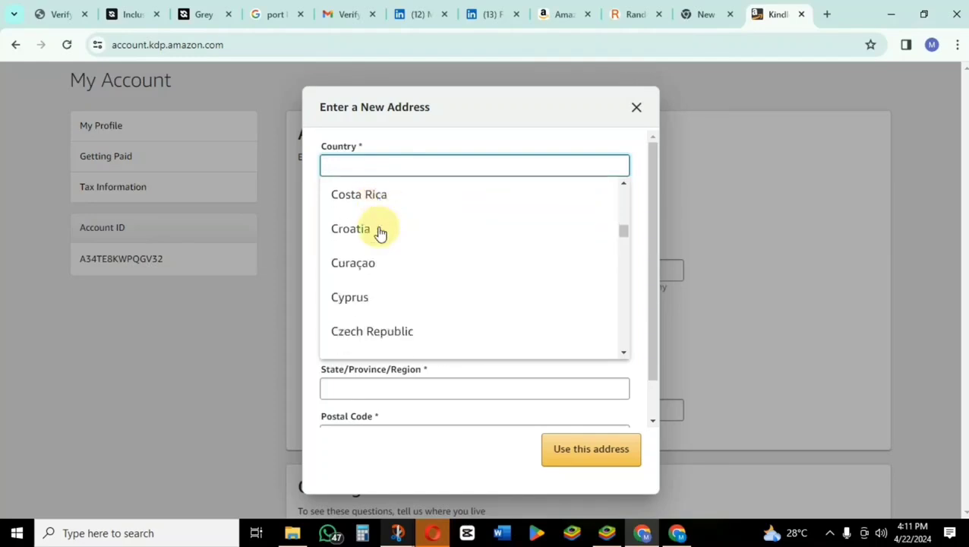
{"action": "scroll", "coordinate": [379, 233], "scroll_direction": "down", "scroll_amount": 6}
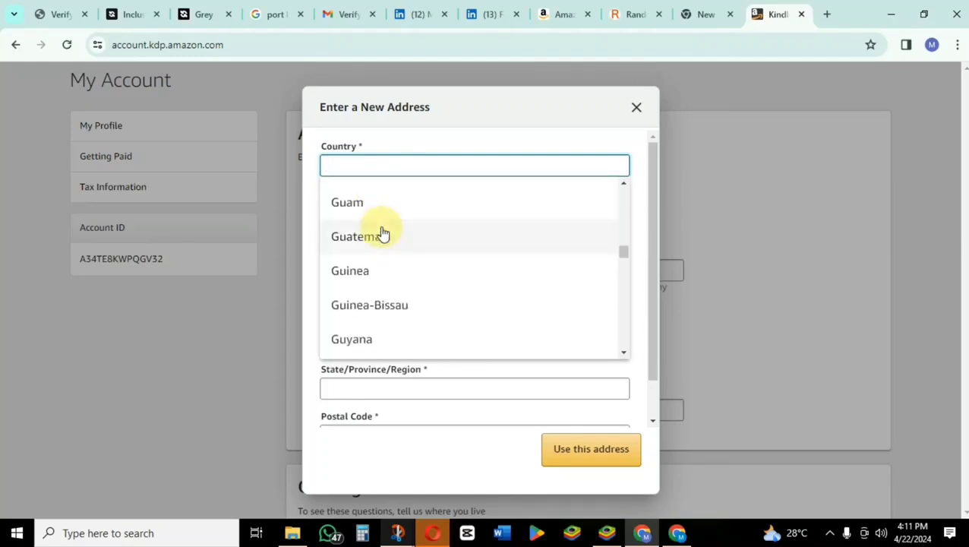
{"action": "type", "text": "n"}
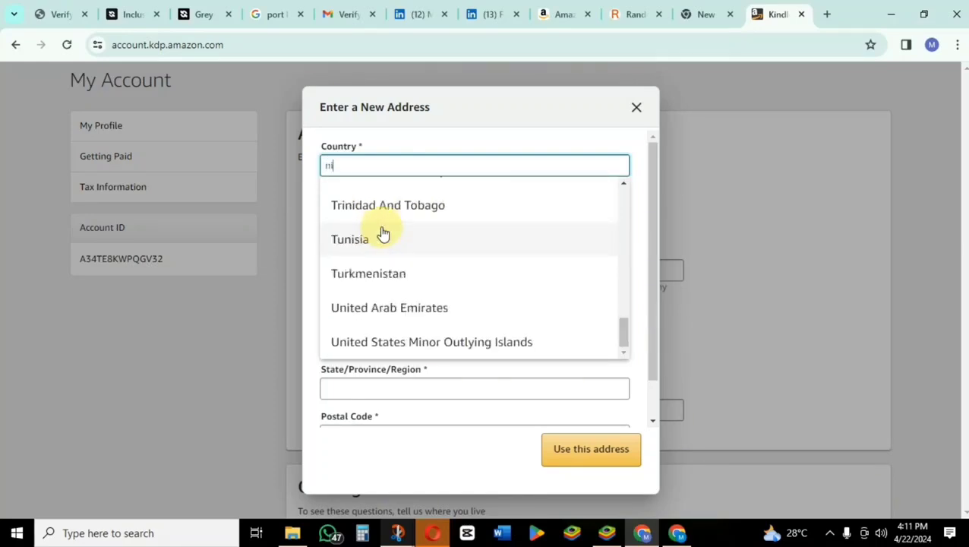
{"action": "type", "text": "ig"}
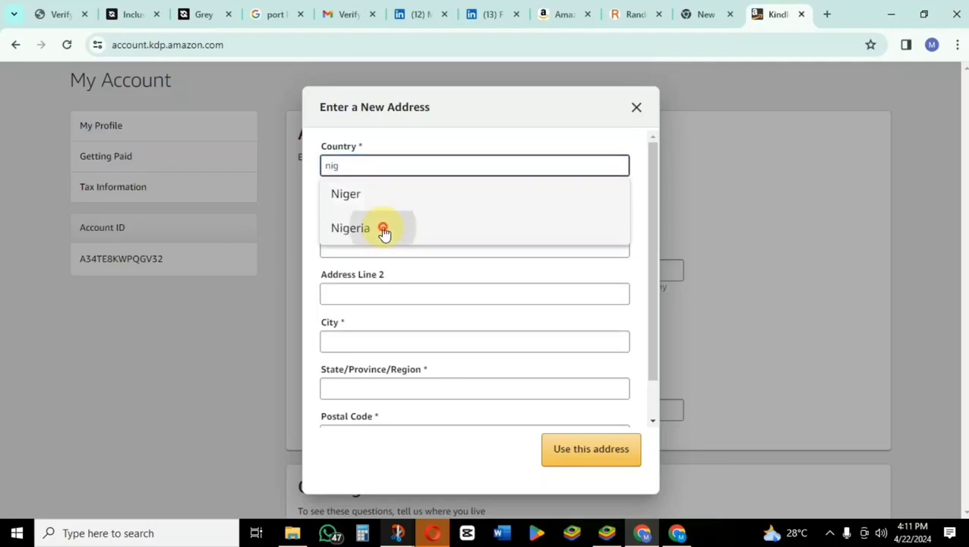
{"action": "left_click", "coordinate": [382, 232]}
{"action": "left_click", "coordinate": [352, 249]}
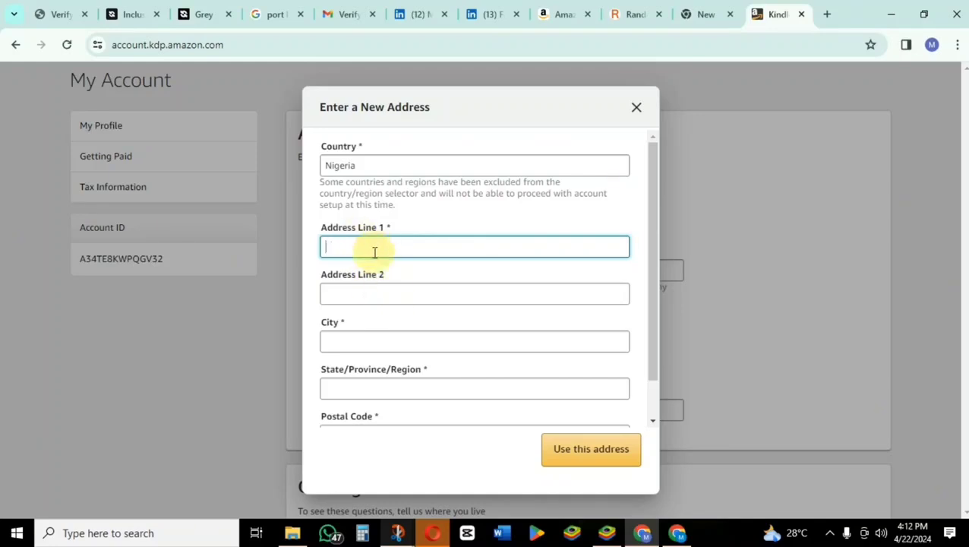
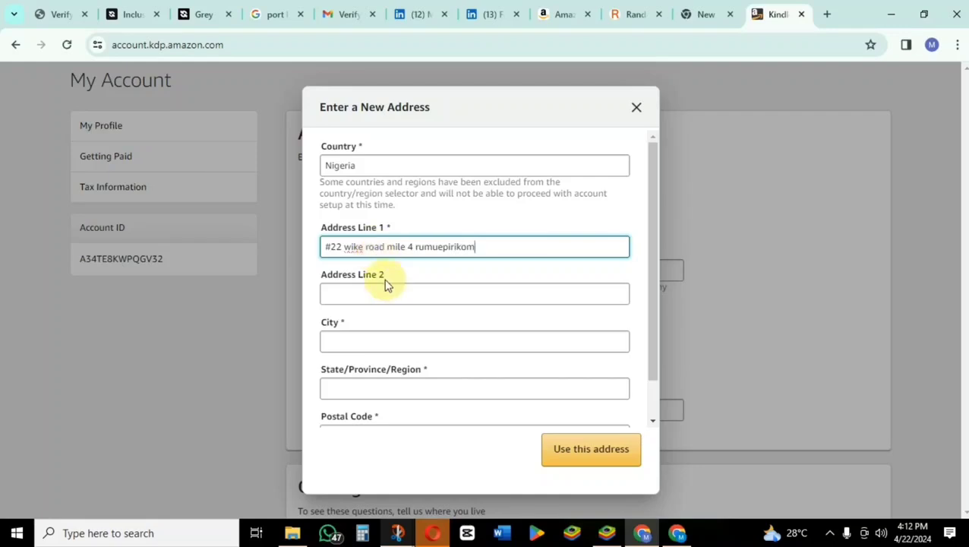
Fill in the street address, city 'Port h' and state 'Rivers', then open a new tab.
{"action": "scroll", "coordinate": [354, 303], "scroll_direction": "down", "scroll_amount": 1}
{"action": "left_click", "coordinate": [353, 303]}
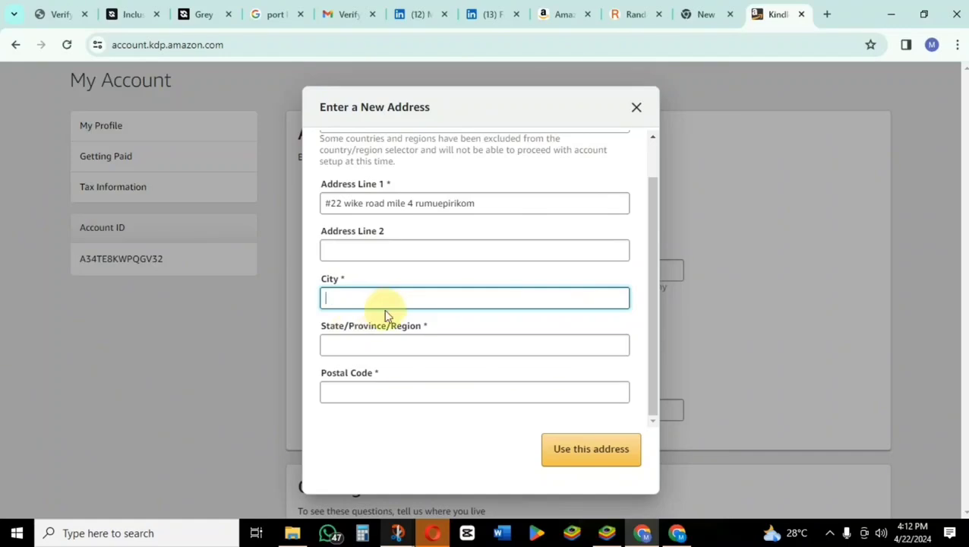
{"action": "type", "text": "Port harcourt"}
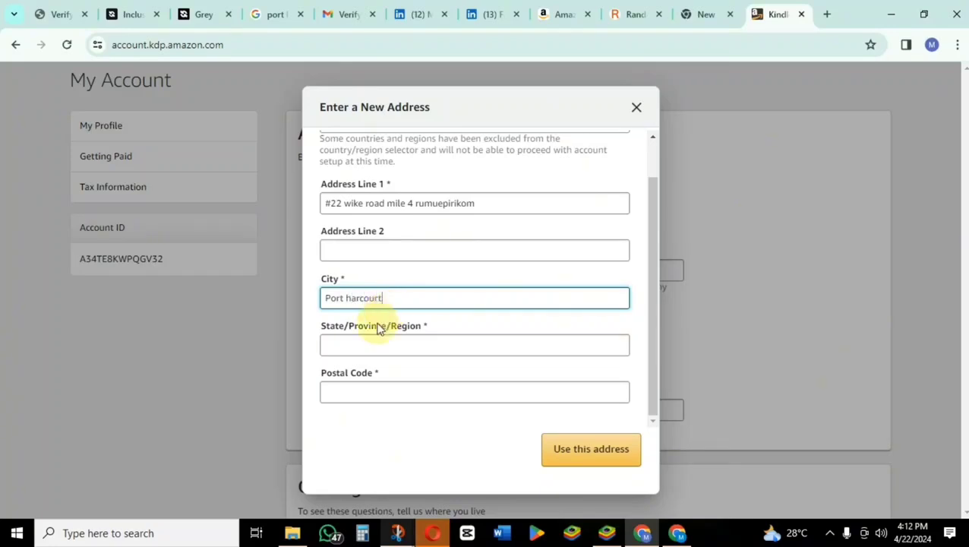
{"action": "left_click", "coordinate": [337, 343]}
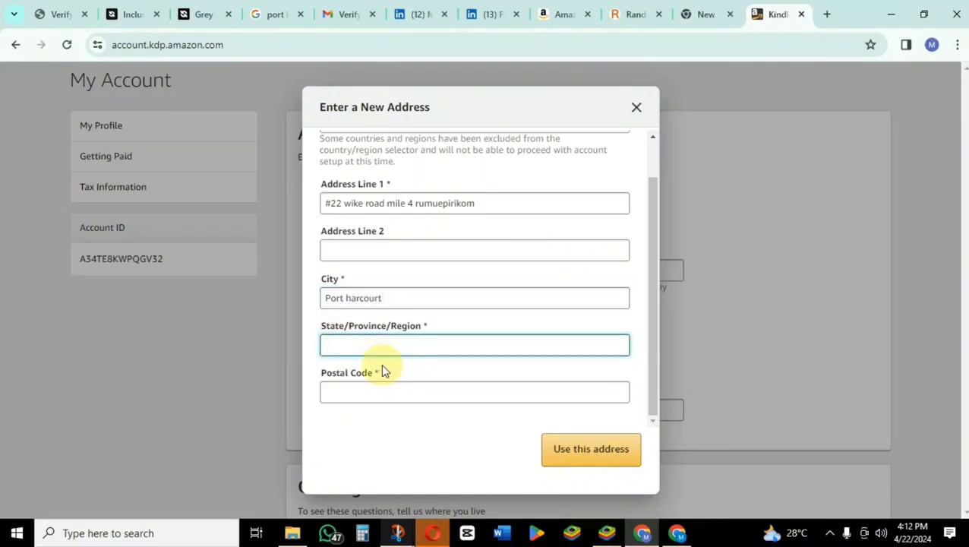
{"action": "type", "text": "Rivers"}
{"action": "left_click", "coordinate": [394, 394]}
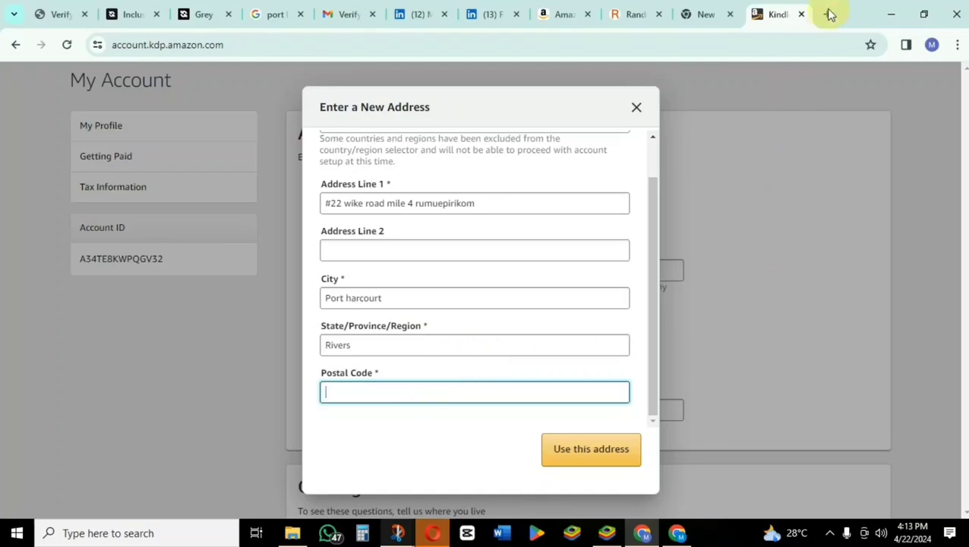
{"action": "key", "text": "ctrl+t"}
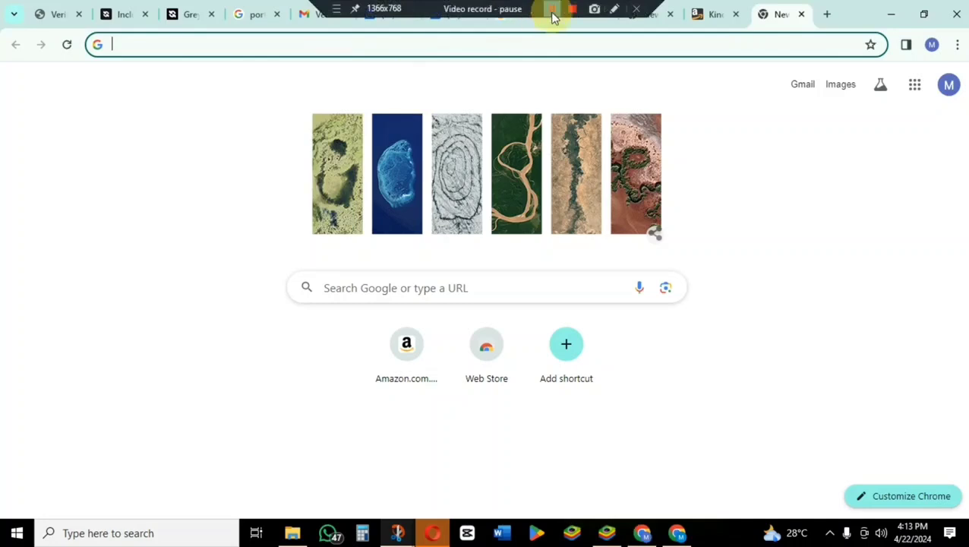
Search Google for 'port harcourt postal code' to find the city's zip codes.
{"action": "type", "text": "po"}
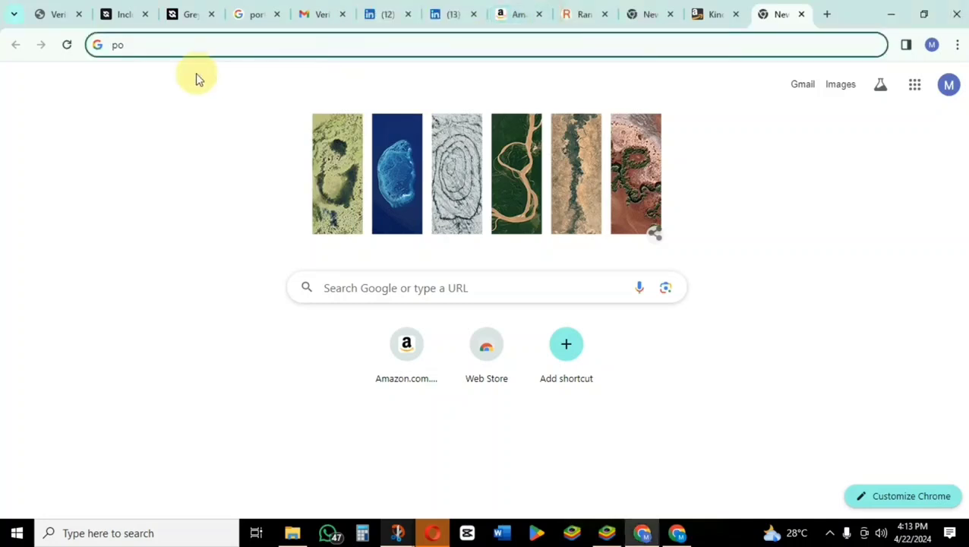
{"action": "type", "text": "rt"}
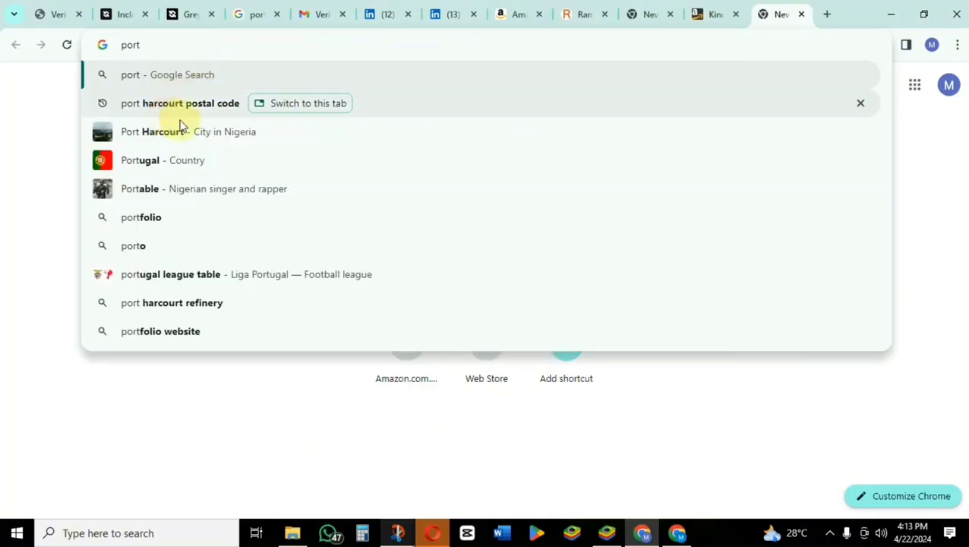
{"action": "left_click", "coordinate": [184, 113]}
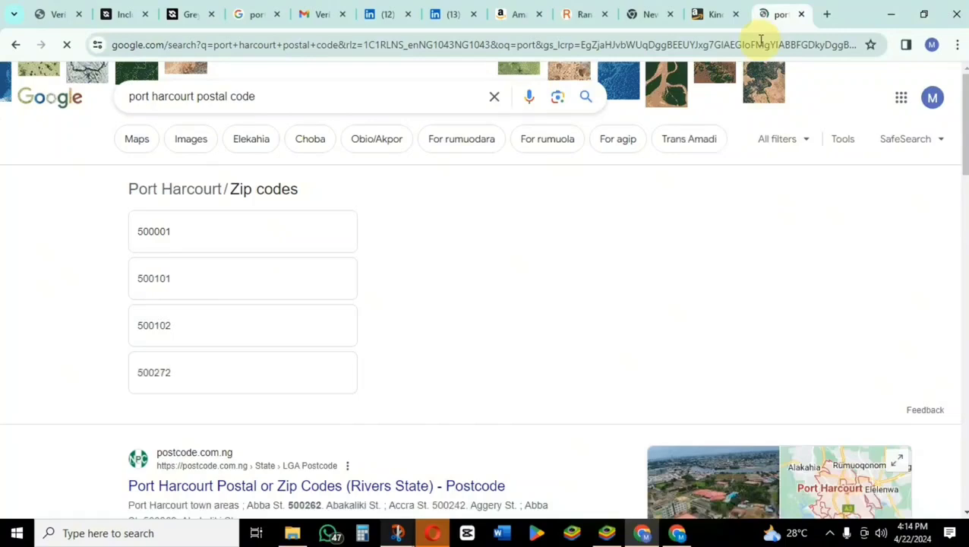
{"action": "left_click", "coordinate": [725, 14]}
{"action": "left_click", "coordinate": [762, 14]}
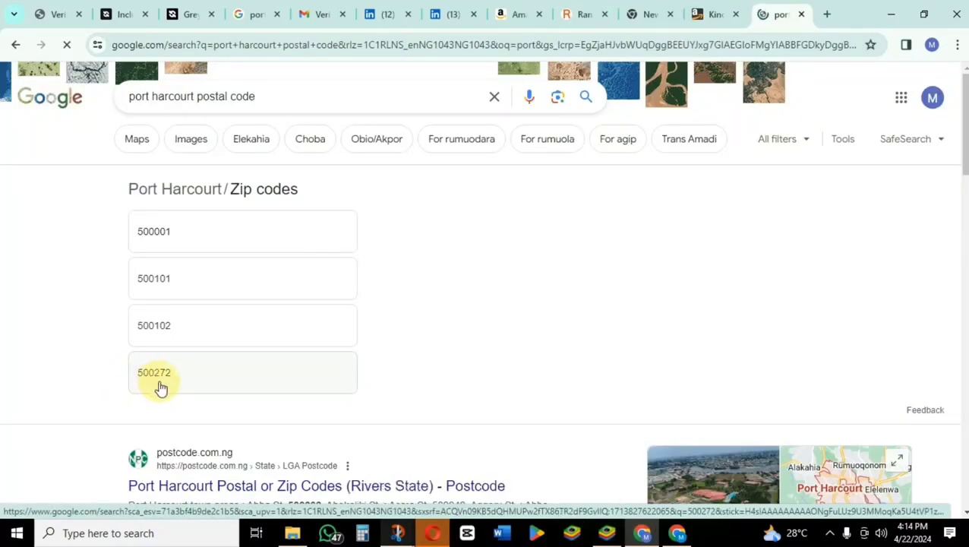
Enter postal code 500272 and save the new Nigerian address.
{"action": "left_click", "coordinate": [714, 15]}
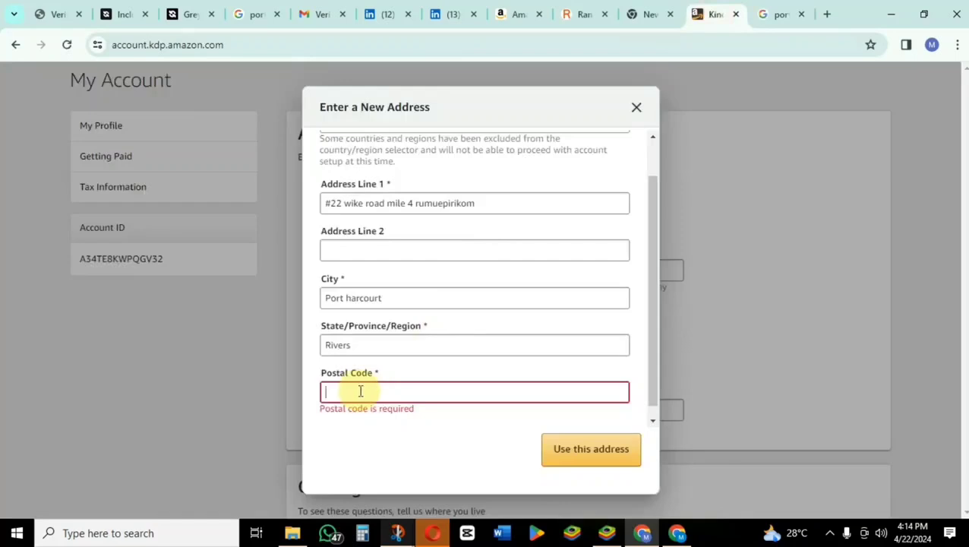
{"action": "type", "text": "500272"}
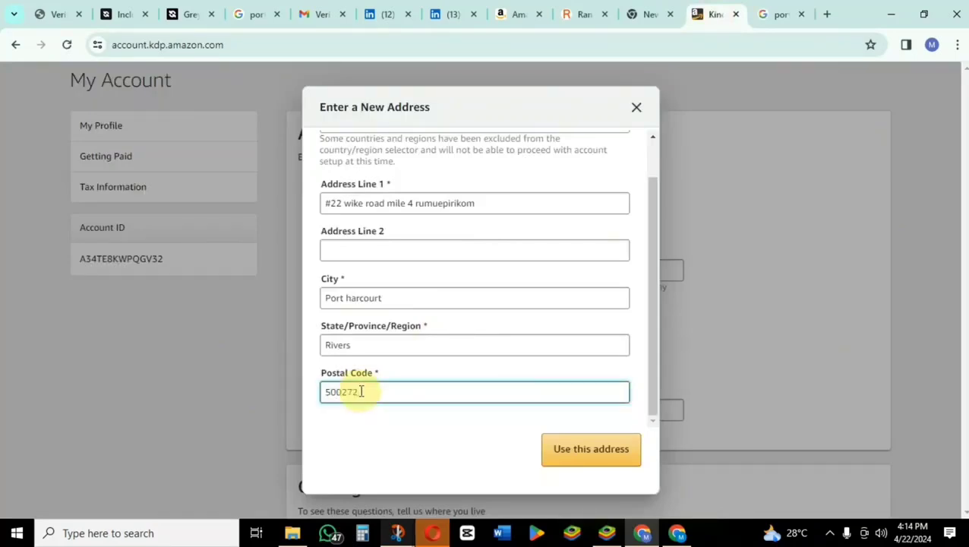
{"action": "left_click", "coordinate": [571, 460]}
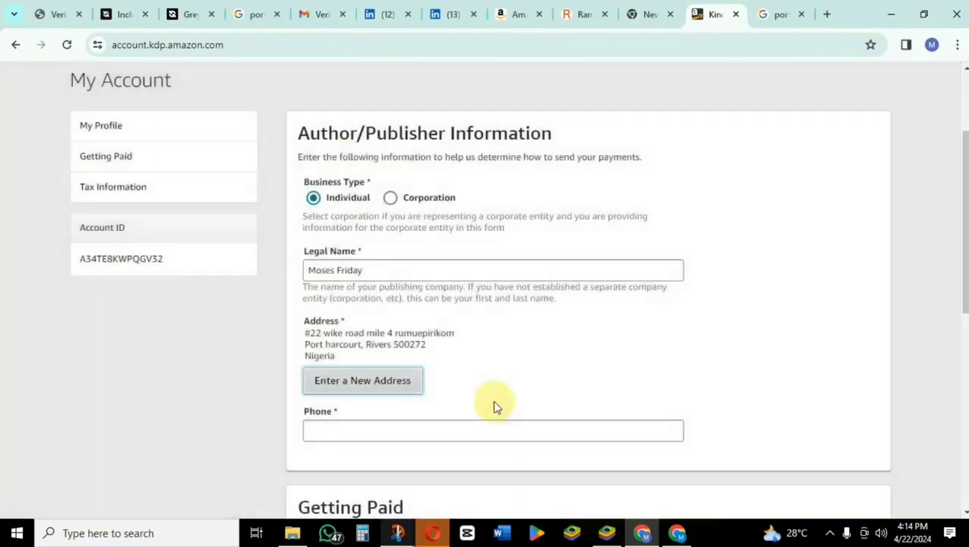
Enter the contact's phone number in the Phone field.
{"action": "scroll", "coordinate": [487, 361], "scroll_direction": "down", "scroll_amount": 1}
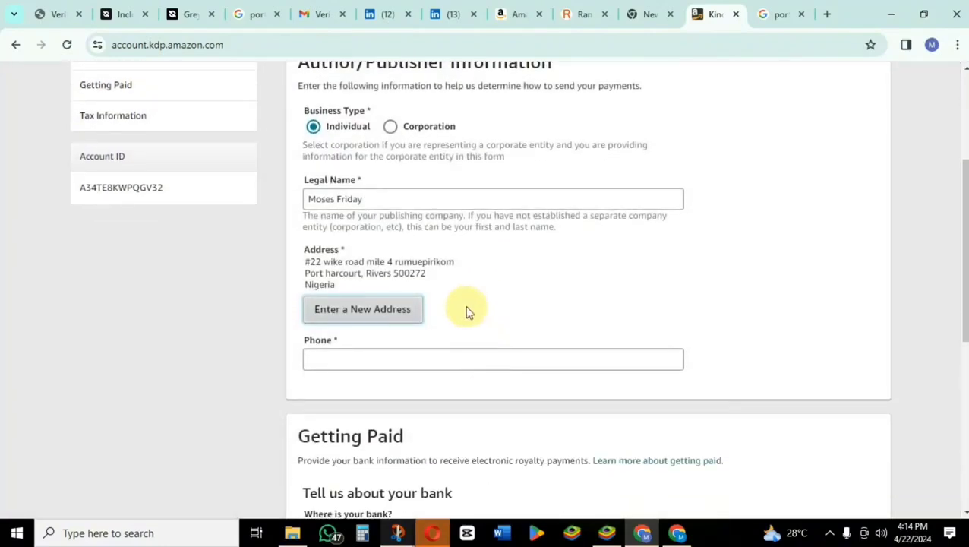
{"action": "scroll", "coordinate": [429, 262], "scroll_direction": "down", "scroll_amount": 2}
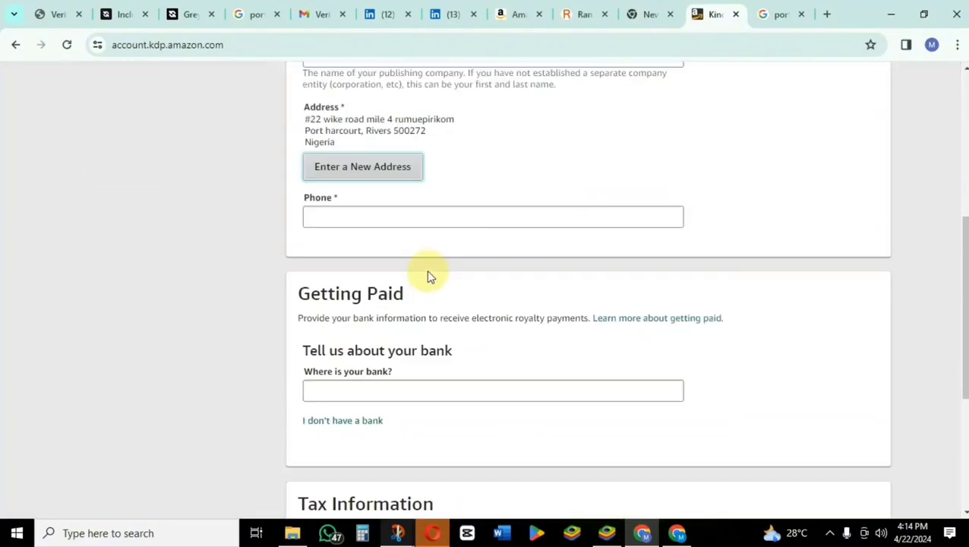
{"action": "left_click", "coordinate": [327, 215]}
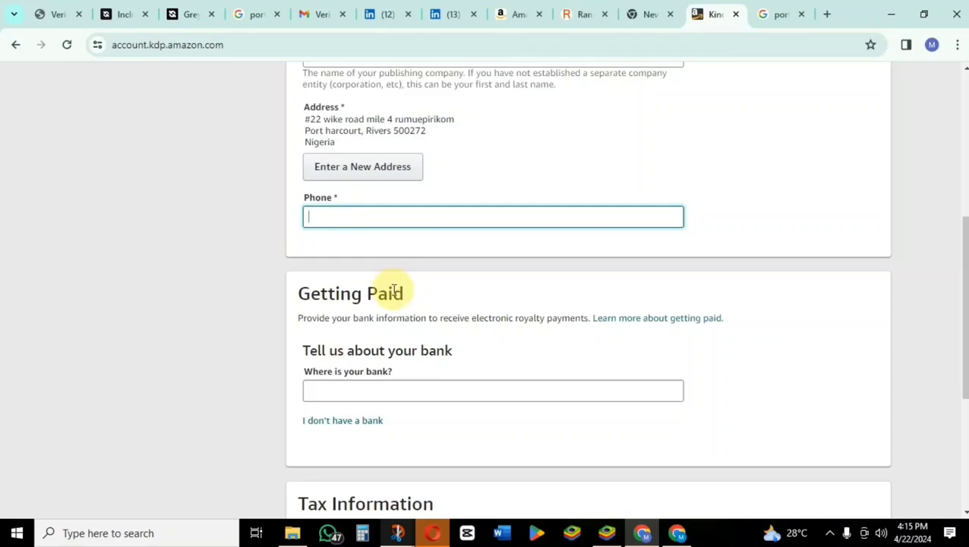
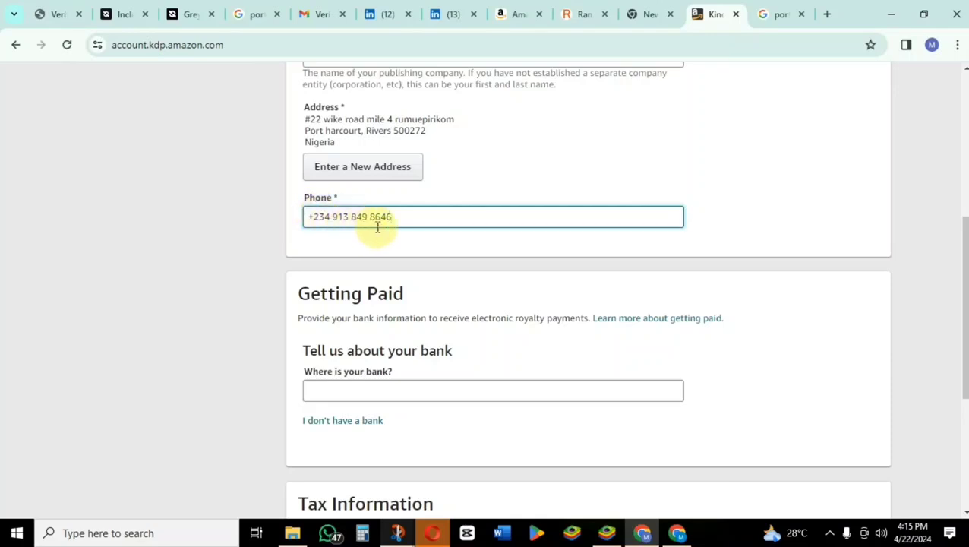
{"action": "scroll", "coordinate": [389, 255], "scroll_direction": "down", "scroll_amount": 1}
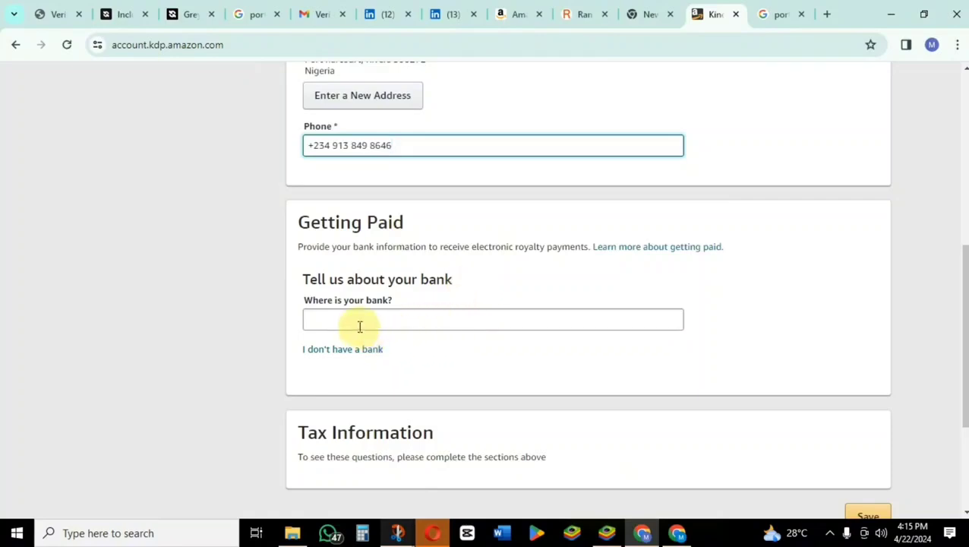
{"action": "scroll", "coordinate": [400, 313], "scroll_direction": "up", "scroll_amount": 4}
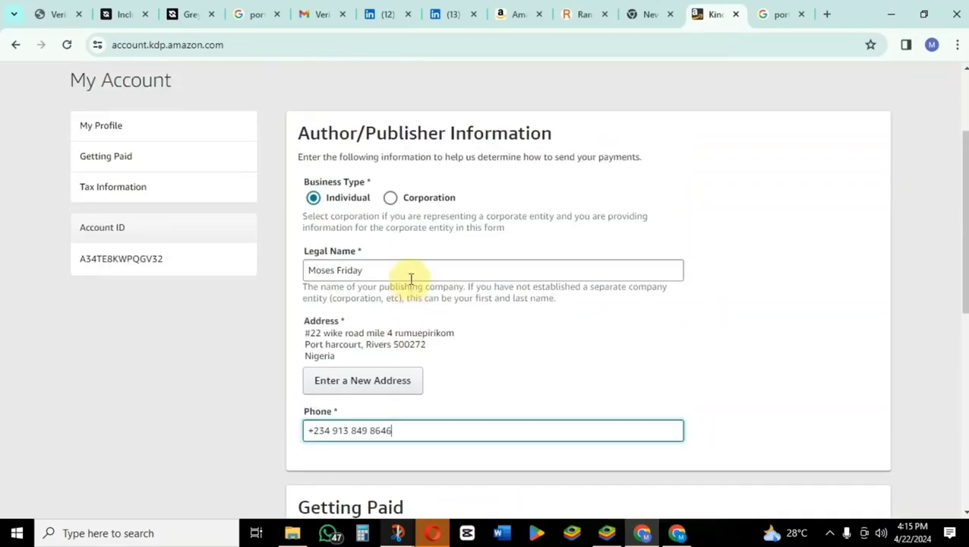
{"action": "scroll", "coordinate": [423, 283], "scroll_direction": "down", "scroll_amount": 1}
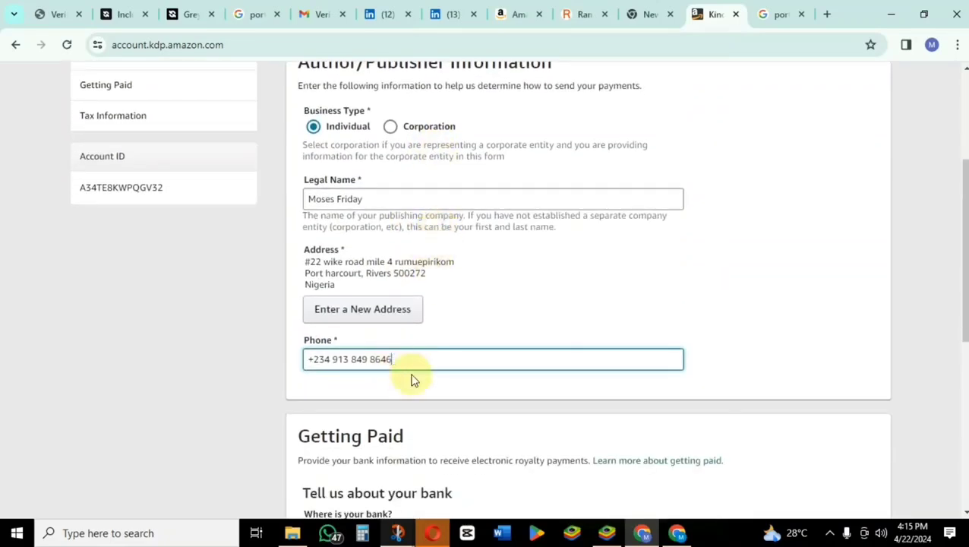
{"action": "scroll", "coordinate": [421, 327], "scroll_direction": "down", "scroll_amount": 1}
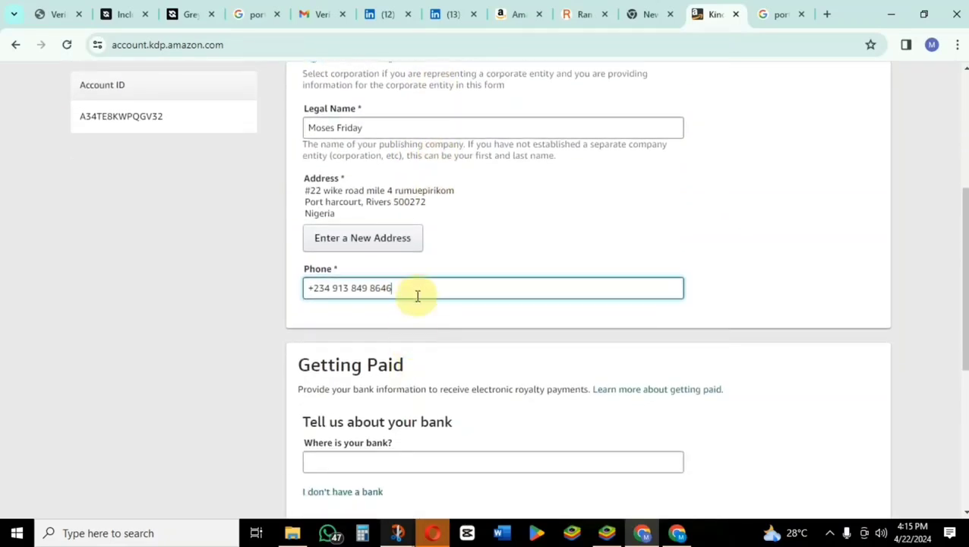
{"action": "scroll", "coordinate": [395, 323], "scroll_direction": "down", "scroll_amount": 2}
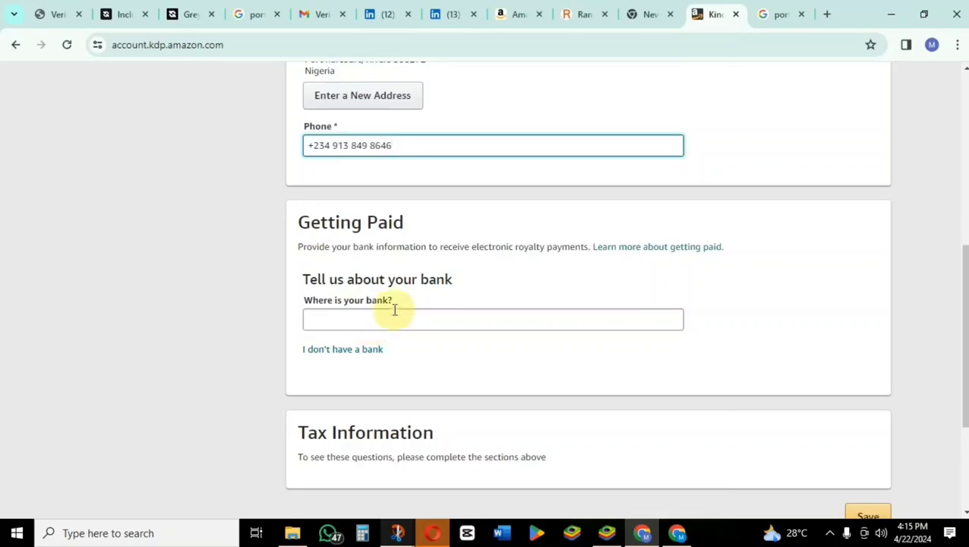
Set the bank location to United Kingdom, keep Checking, and begin the IBAN entry.
{"action": "left_click", "coordinate": [354, 320]}
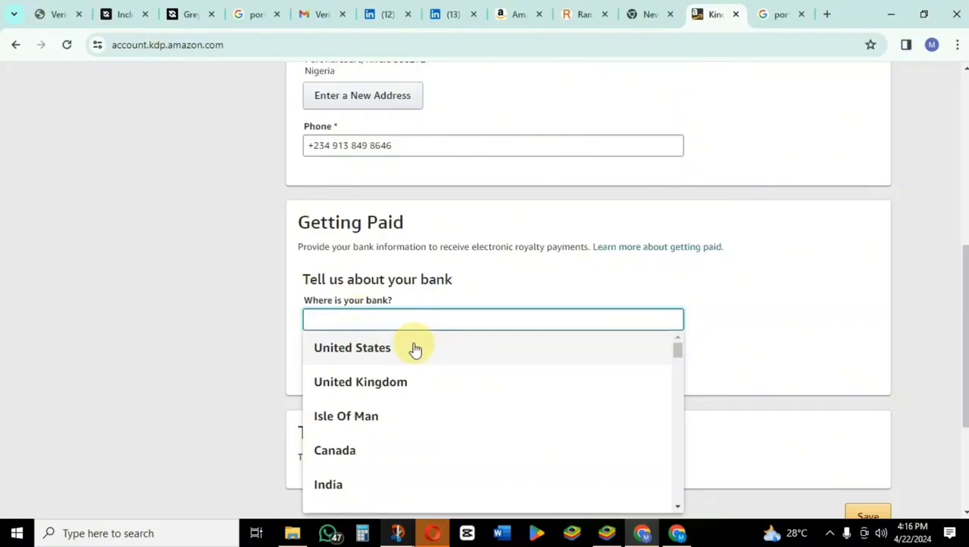
{"action": "left_click", "coordinate": [367, 387]}
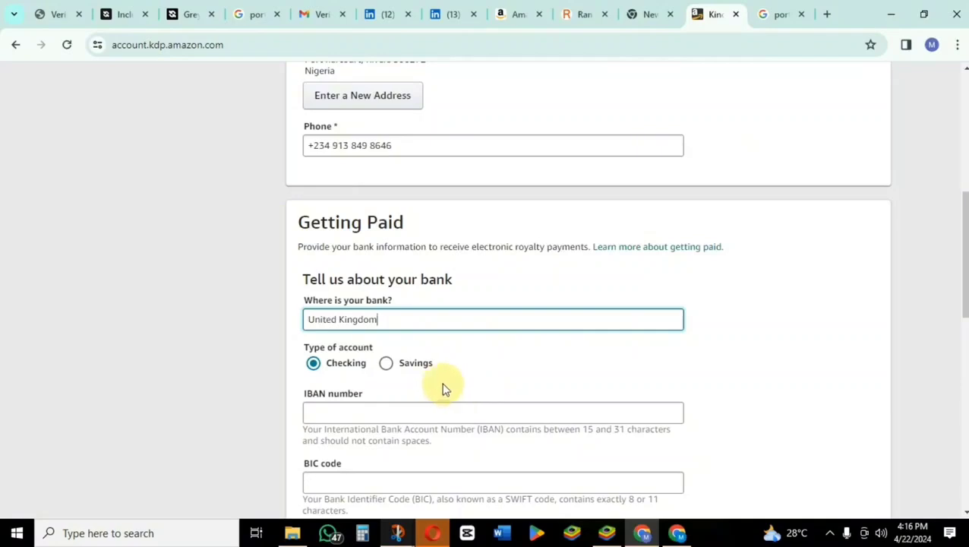
{"action": "scroll", "coordinate": [383, 376], "scroll_direction": "down", "scroll_amount": 1}
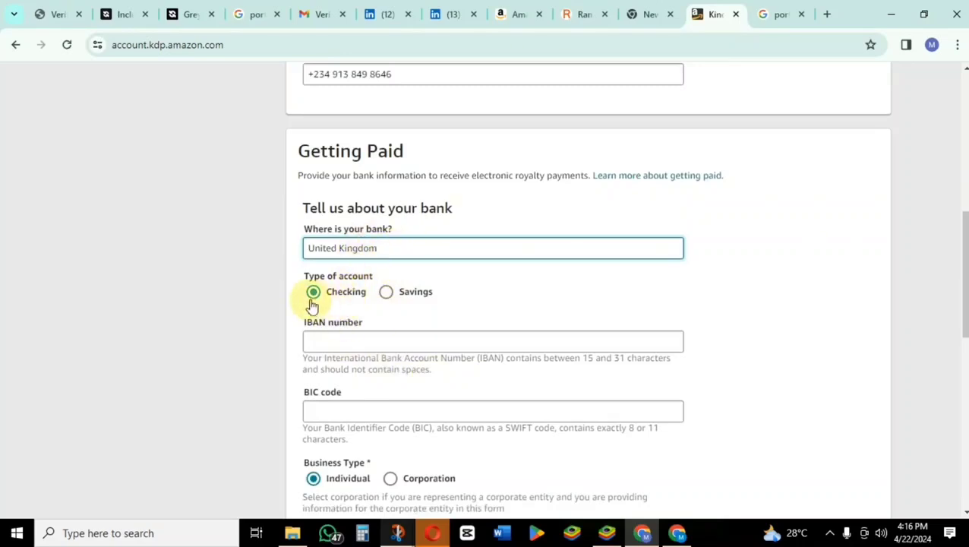
{"action": "left_click", "coordinate": [326, 341]}
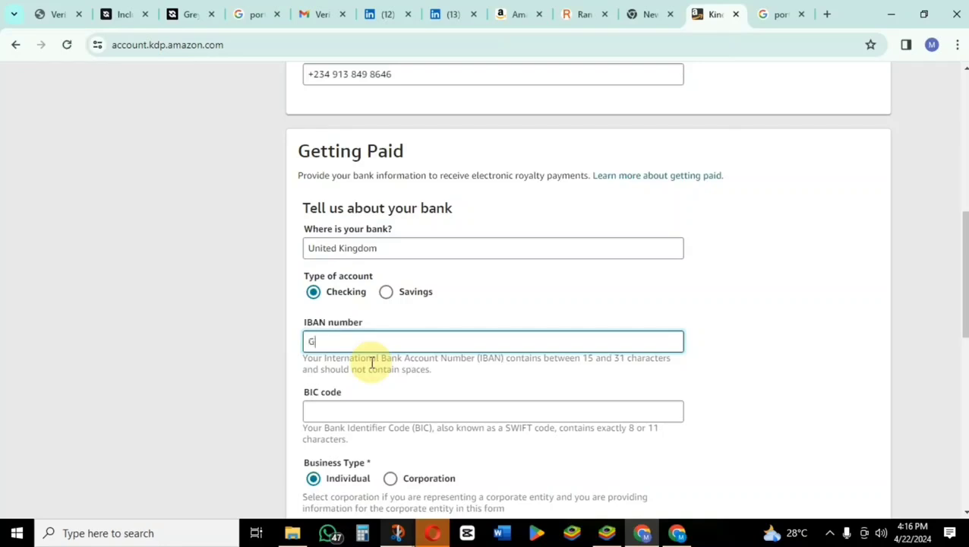
Finish entering the IBAN and the 11-character BIC code, then scroll down to Date of Birth.
{"action": "type", "text": "B"}
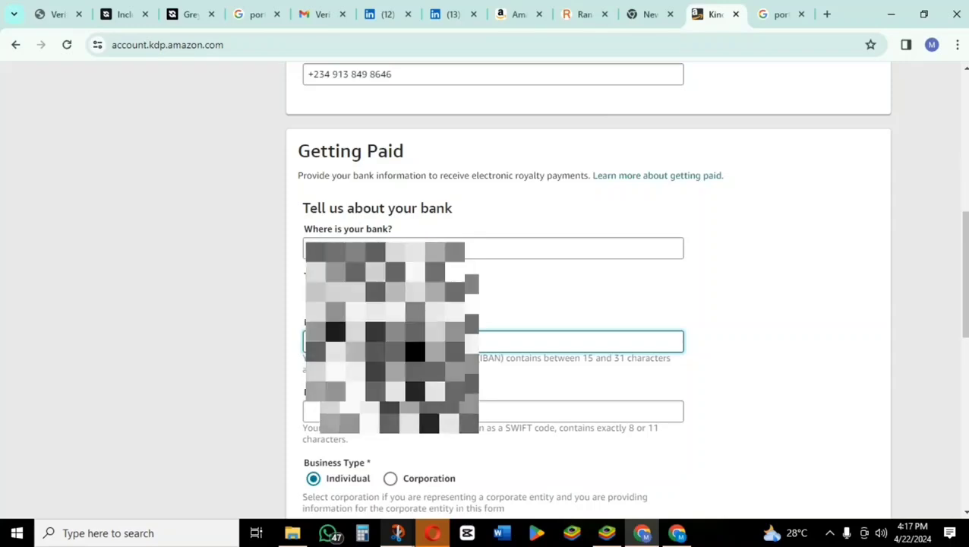
{"action": "left_click", "coordinate": [354, 414]}
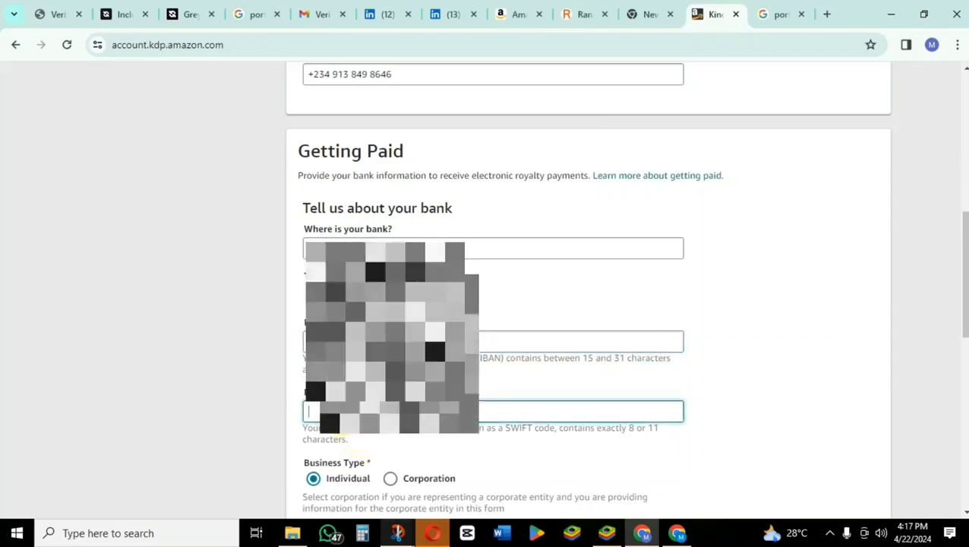
{"action": "scroll", "coordinate": [353, 414], "scroll_direction": "down", "scroll_amount": 1}
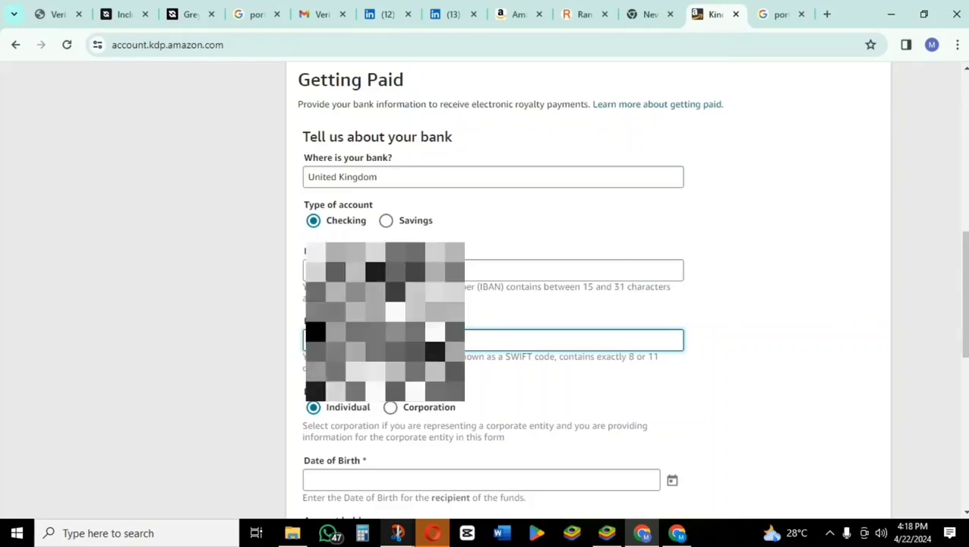
{"action": "scroll", "coordinate": [649, 275], "scroll_direction": "down", "scroll_amount": 3}
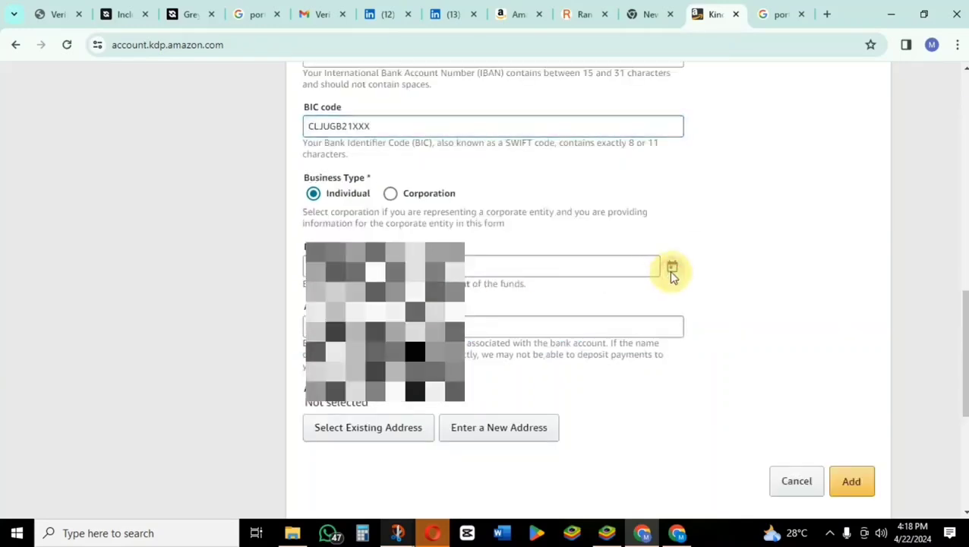
{"action": "left_click", "coordinate": [671, 269]}
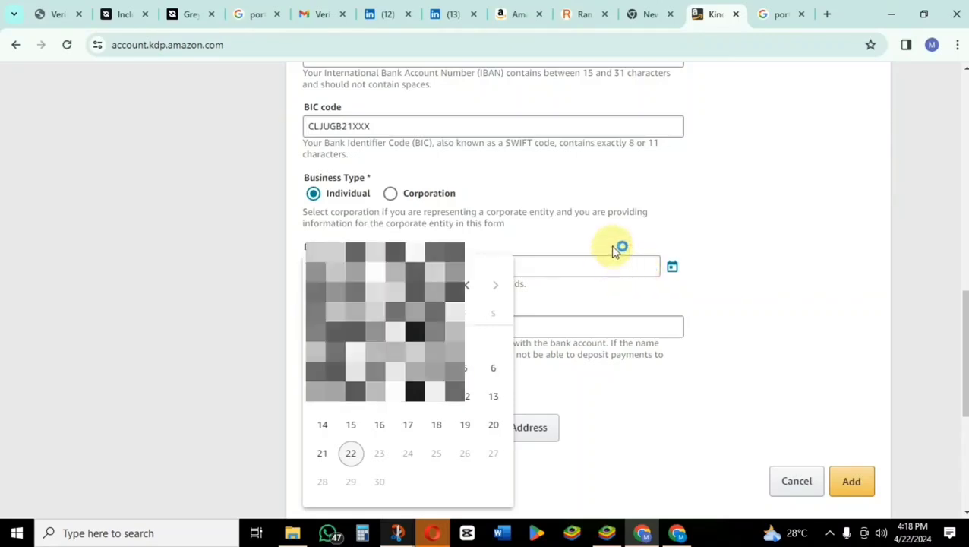
{"action": "left_click", "coordinate": [344, 285]}
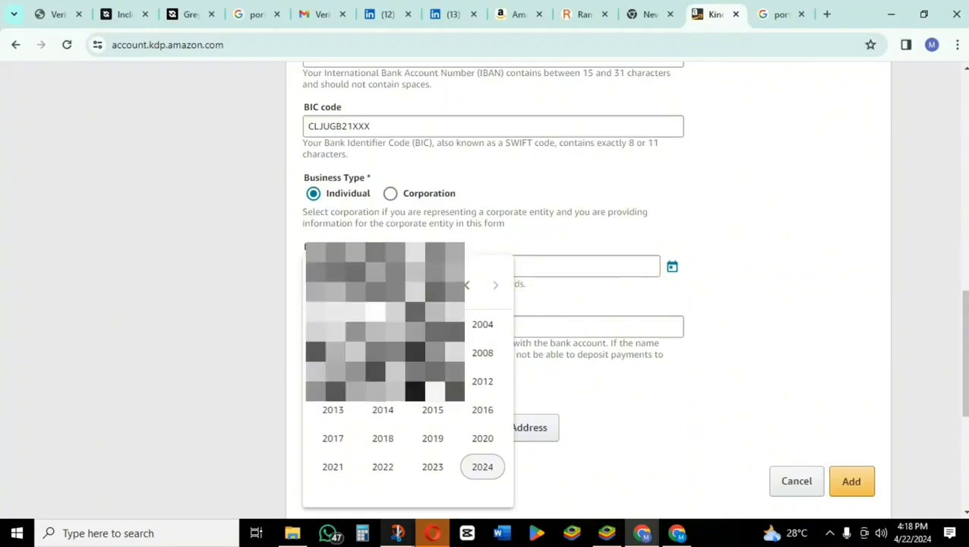
{"action": "left_click", "coordinate": [382, 324]}
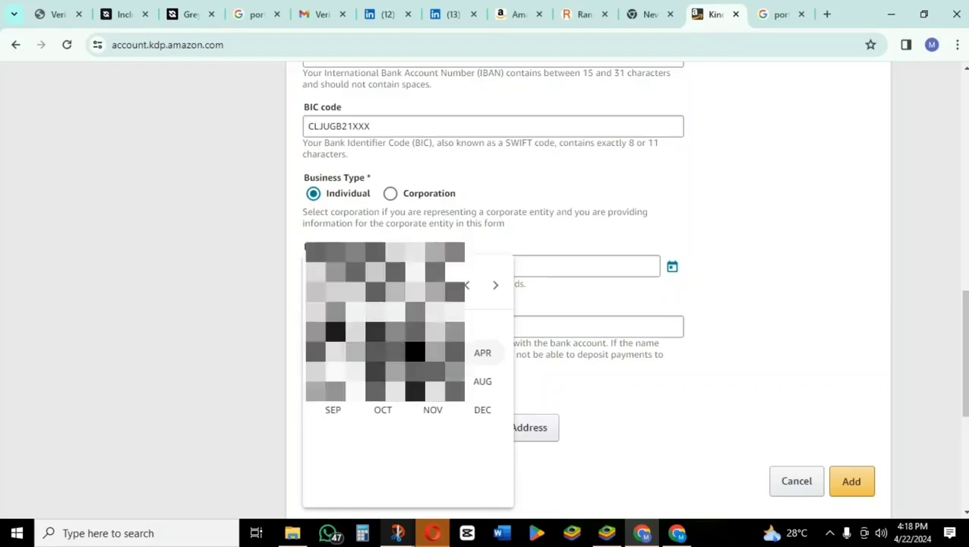
{"action": "left_click", "coordinate": [429, 414]}
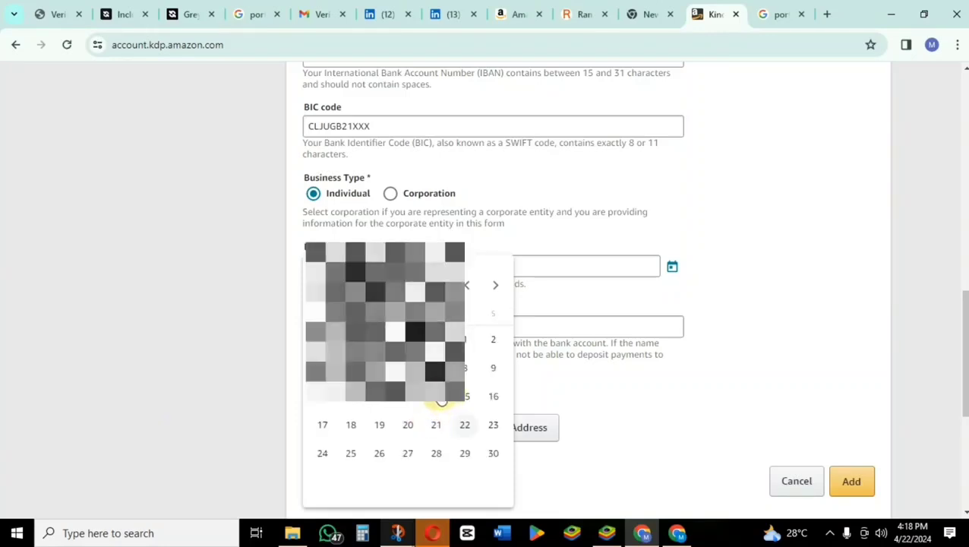
{"action": "left_click", "coordinate": [378, 405]}
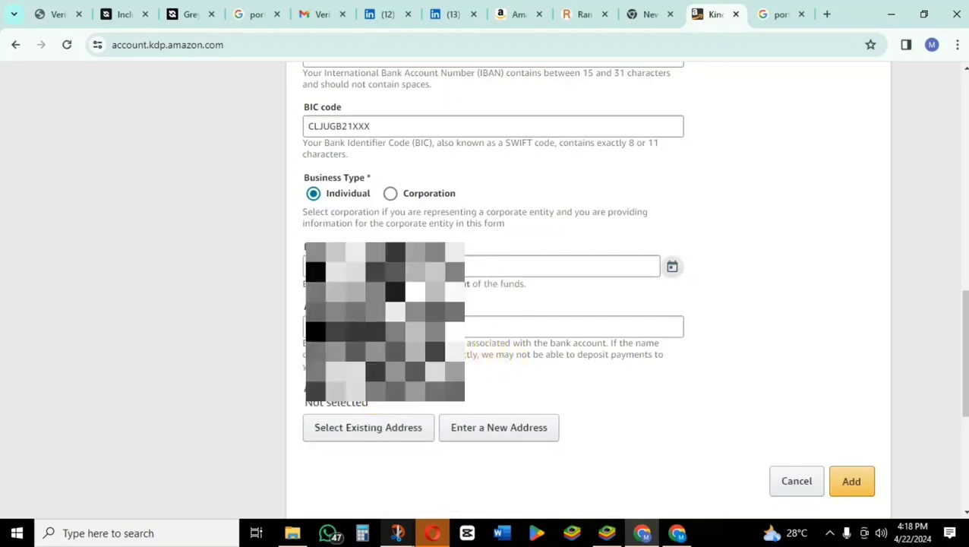
{"action": "left_click", "coordinate": [520, 319]}
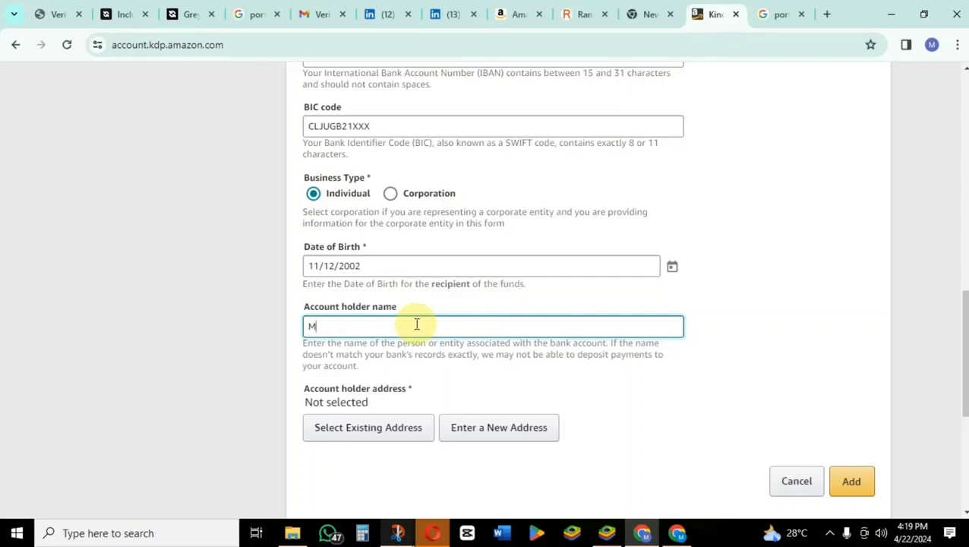
Complete the account holder's full name and scroll toward the address options.
{"action": "key", "text": "Tab"}
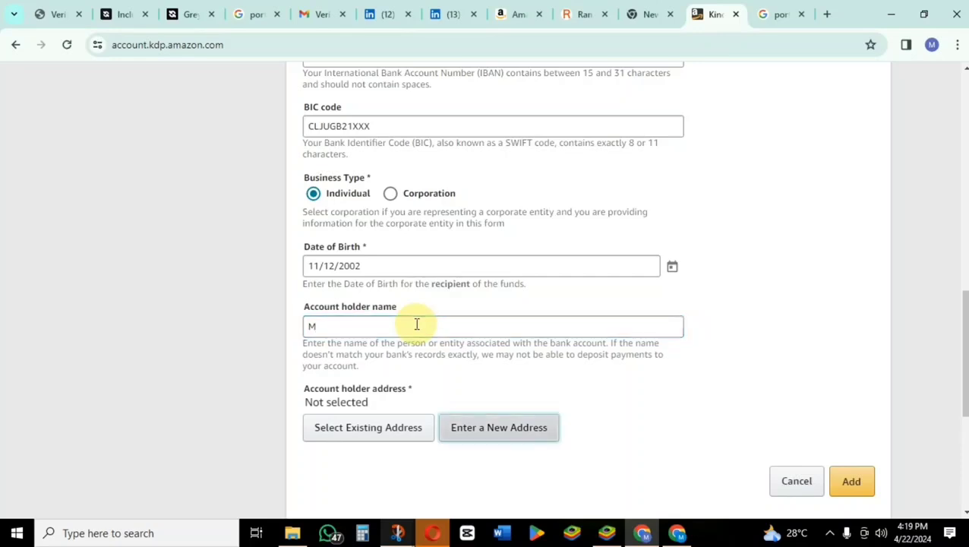
{"action": "left_click", "coordinate": [334, 327]}
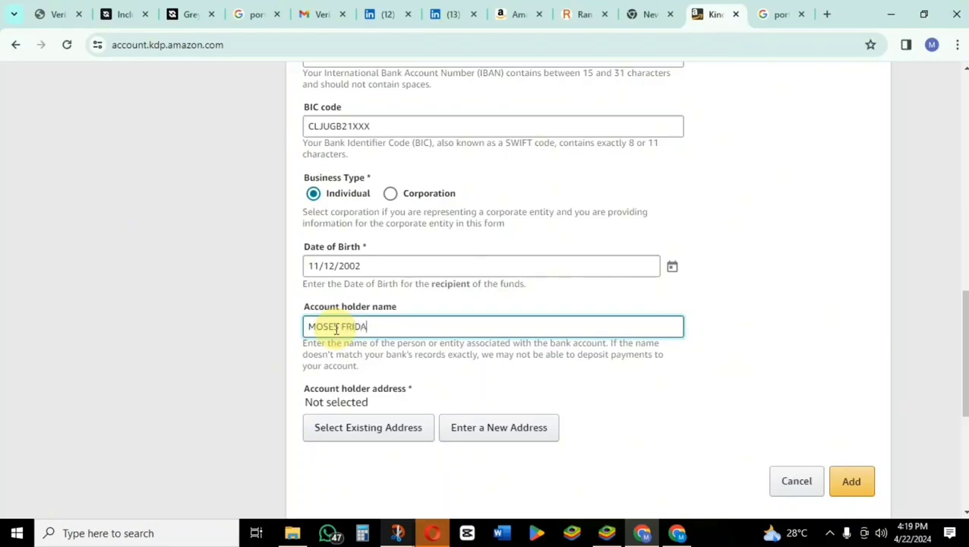
{"action": "scroll", "coordinate": [425, 380], "scroll_direction": "down", "scroll_amount": 2}
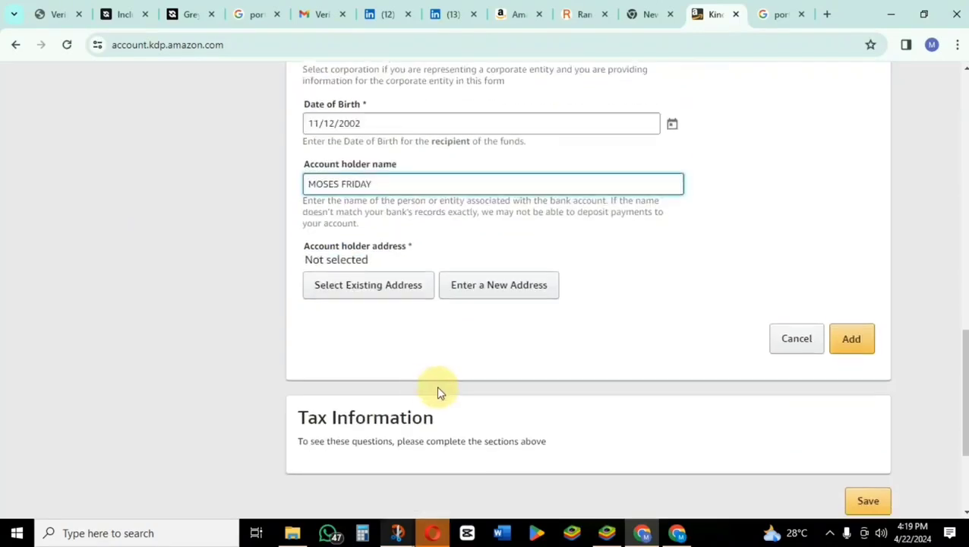
{"action": "scroll", "coordinate": [503, 302], "scroll_direction": "up", "scroll_amount": 2}
{"action": "scroll", "coordinate": [441, 299], "scroll_direction": "down", "scroll_amount": 1}
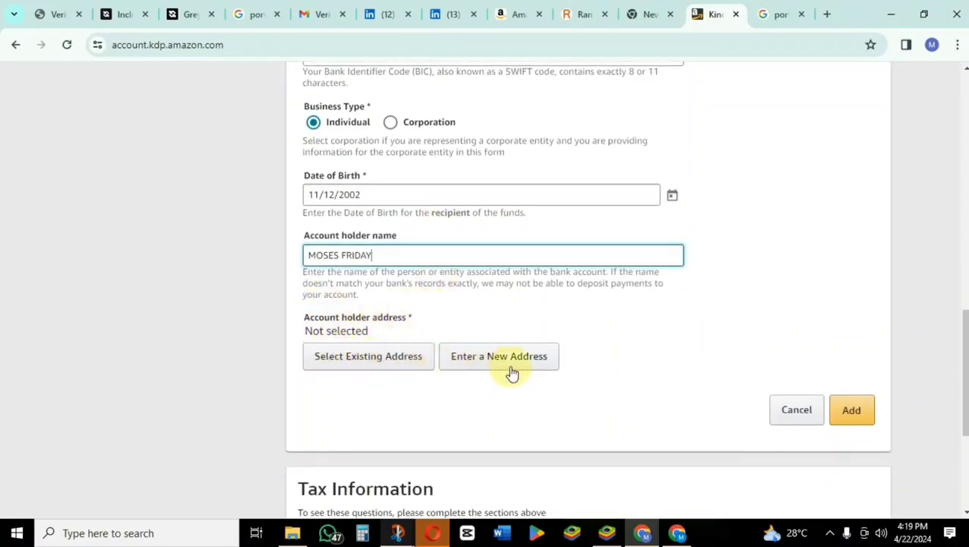
{"action": "scroll", "coordinate": [519, 363], "scroll_direction": "down", "scroll_amount": 1}
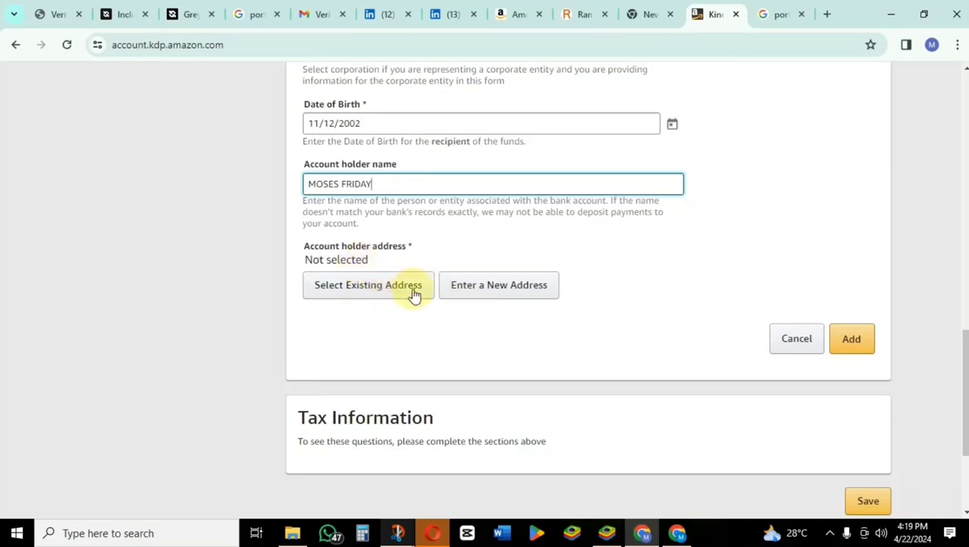
Use the saved Nigerian address as the account holder address and review the form.
{"action": "left_click", "coordinate": [404, 285]}
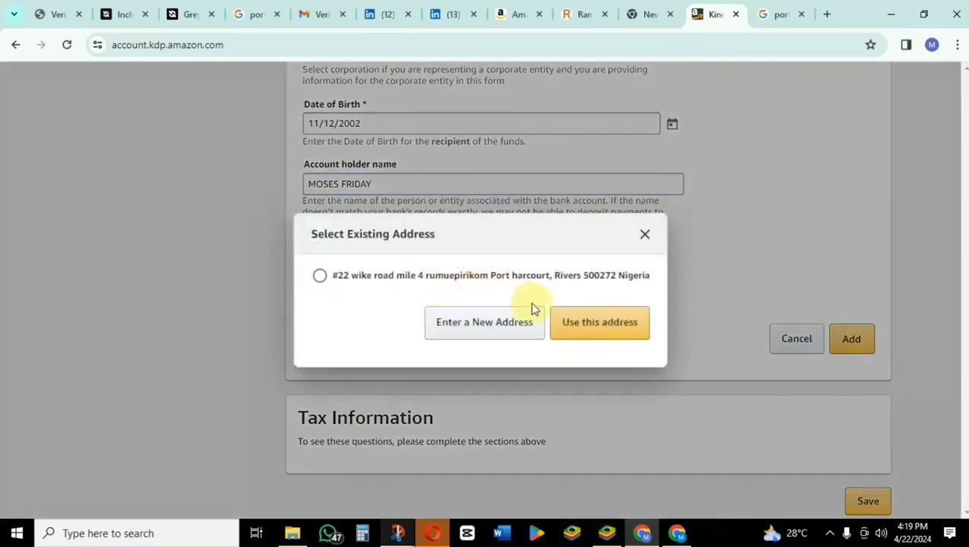
{"action": "left_click", "coordinate": [583, 328]}
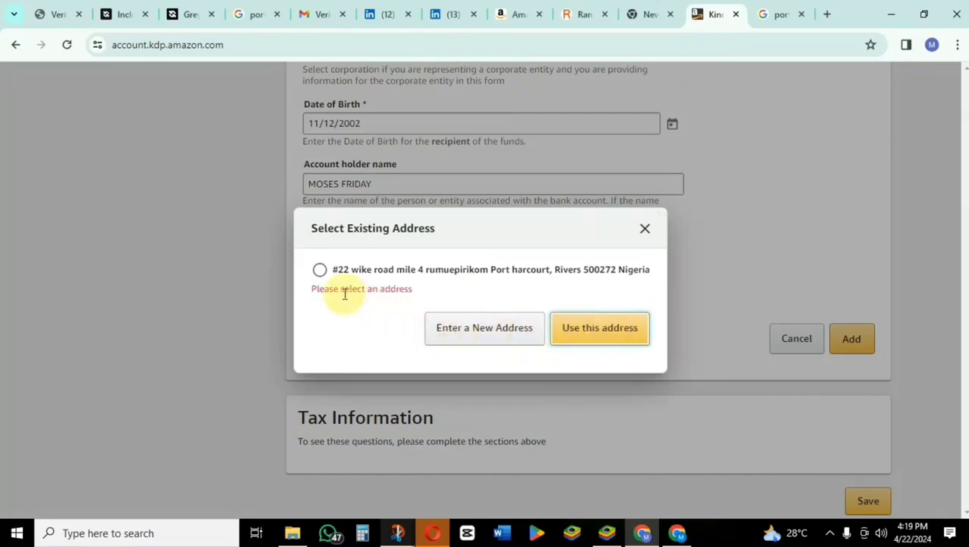
{"action": "left_click", "coordinate": [320, 269]}
{"action": "left_click", "coordinate": [600, 327]}
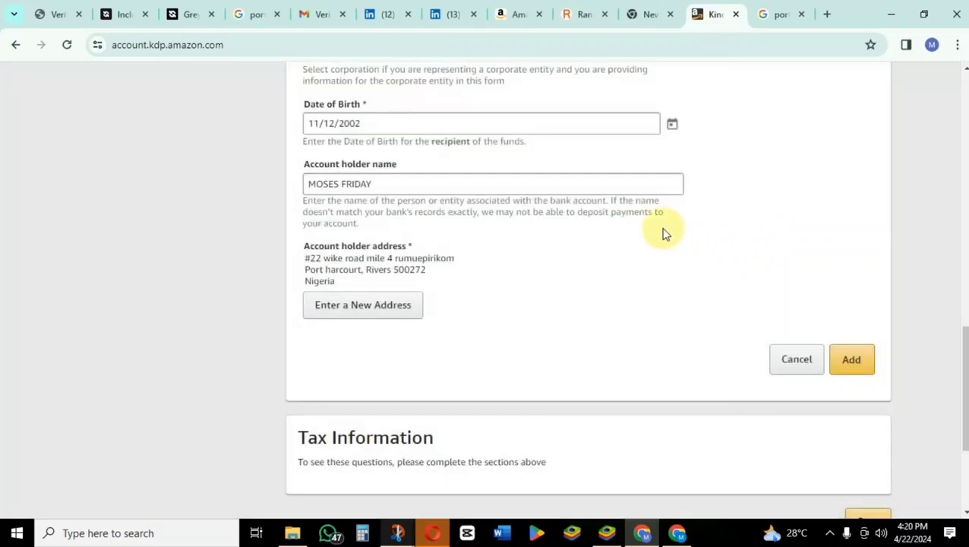
{"action": "scroll", "coordinate": [662, 233], "scroll_direction": "up", "scroll_amount": 15}
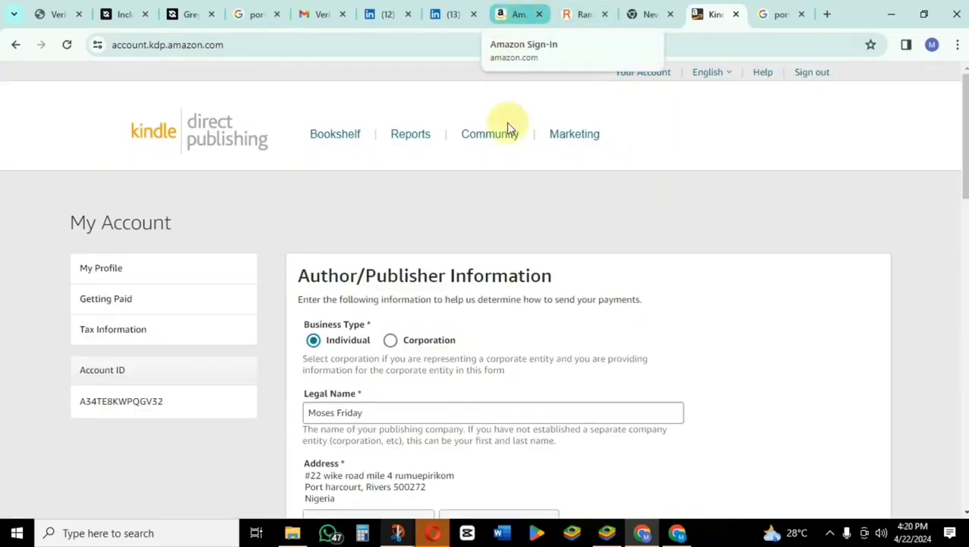
{"action": "scroll", "coordinate": [530, 346], "scroll_direction": "down", "scroll_amount": 12}
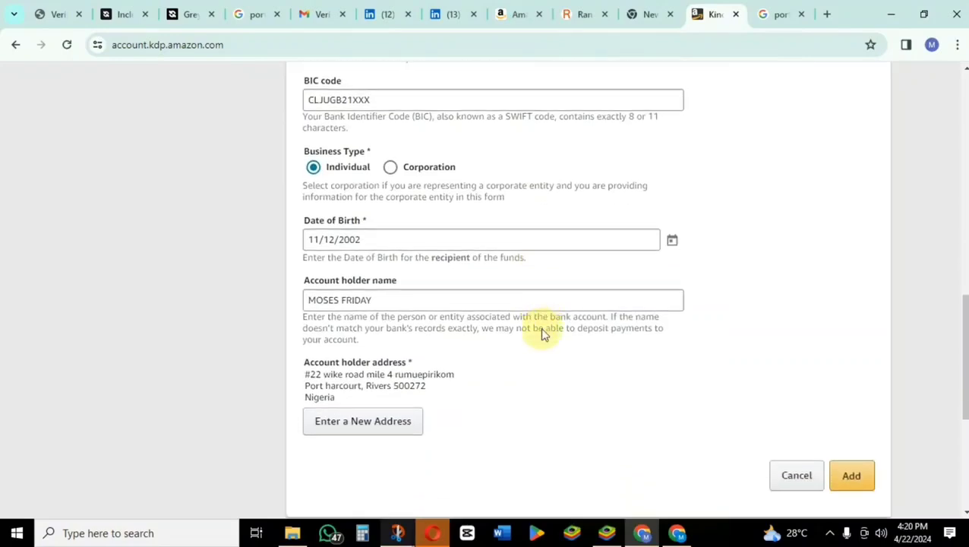
{"action": "scroll", "coordinate": [543, 335], "scroll_direction": "down", "scroll_amount": 3}
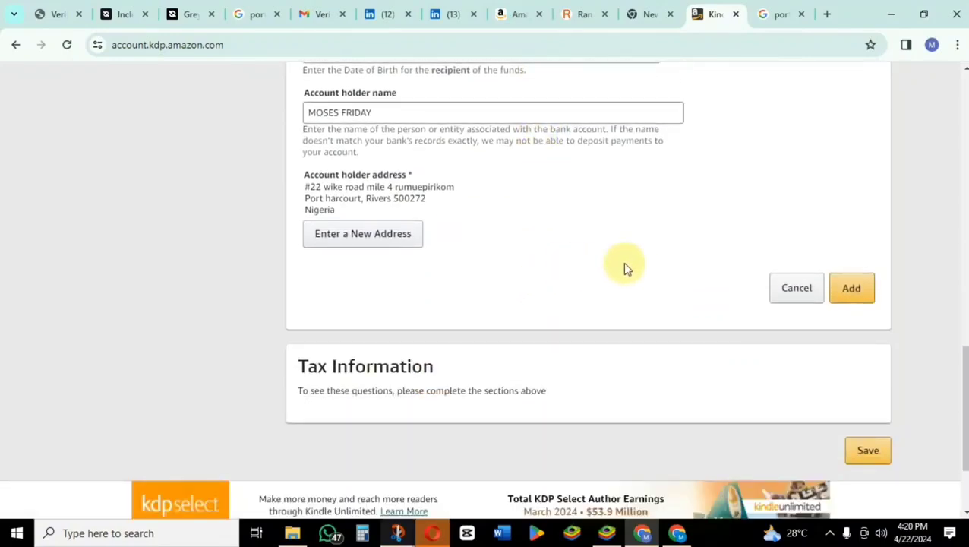
{"action": "scroll", "coordinate": [642, 269], "scroll_direction": "down", "scroll_amount": 2}
{"action": "scroll", "coordinate": [703, 211], "scroll_direction": "up", "scroll_amount": 2}
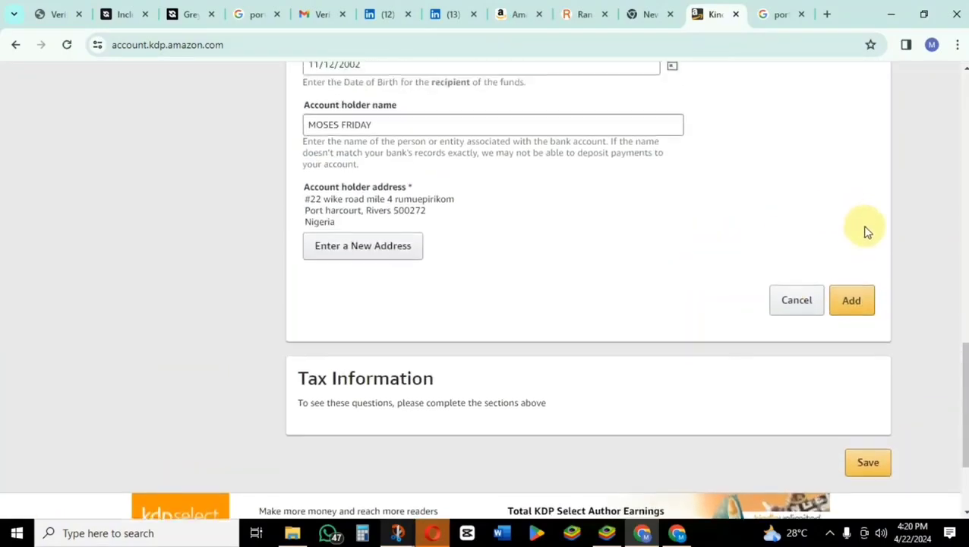
Add the UK bank account, decline Chrome's IBAN save prompt, and save the GBP payment details.
{"action": "left_click", "coordinate": [854, 302]}
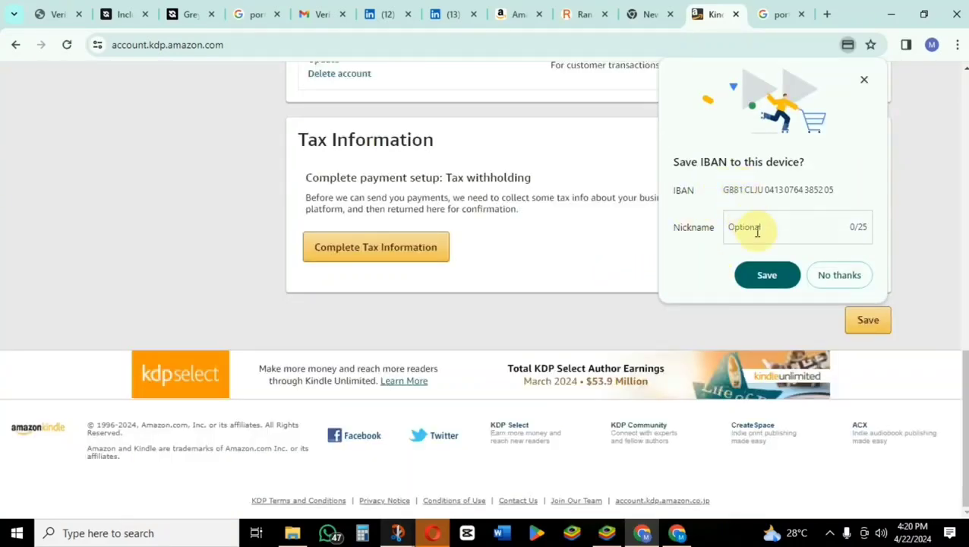
{"action": "left_click", "coordinate": [843, 275]}
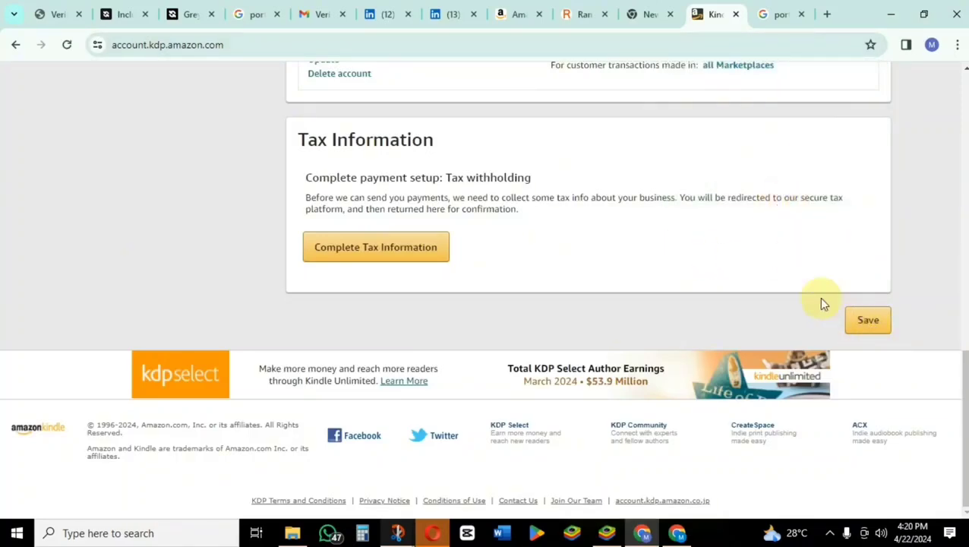
{"action": "left_click", "coordinate": [870, 325]}
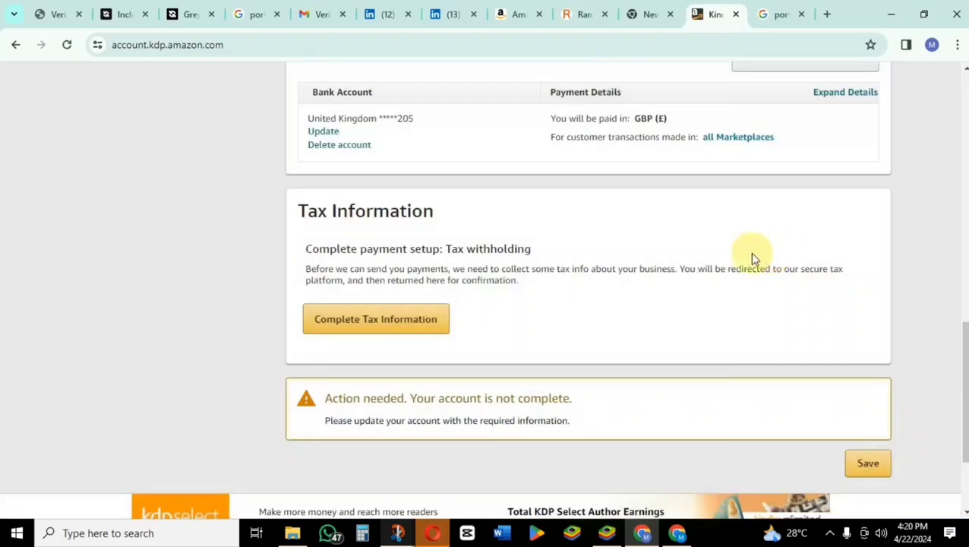
{"action": "scroll", "coordinate": [421, 368], "scroll_direction": "down", "scroll_amount": 1}
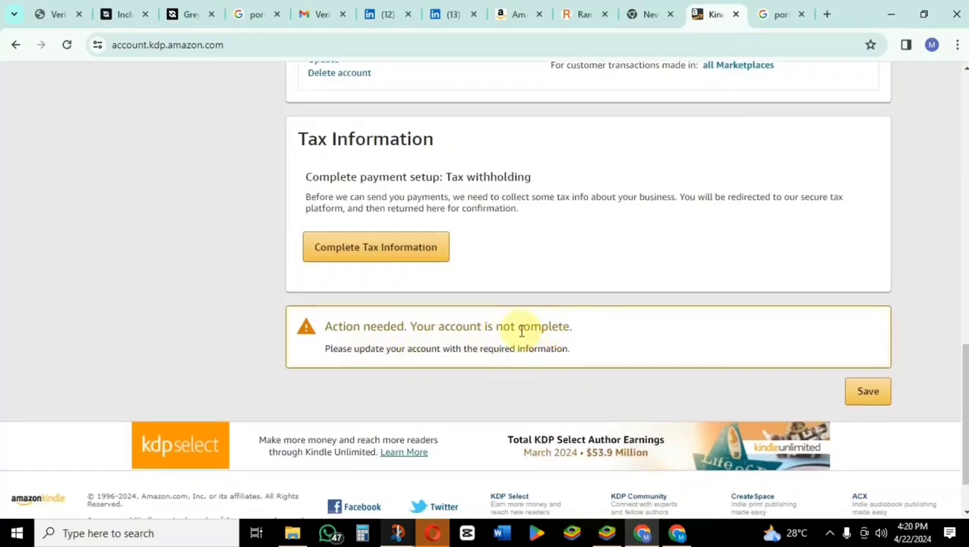
{"action": "scroll", "coordinate": [519, 324], "scroll_direction": "down", "scroll_amount": 1}
{"action": "scroll", "coordinate": [564, 287], "scroll_direction": "up", "scroll_amount": 6}
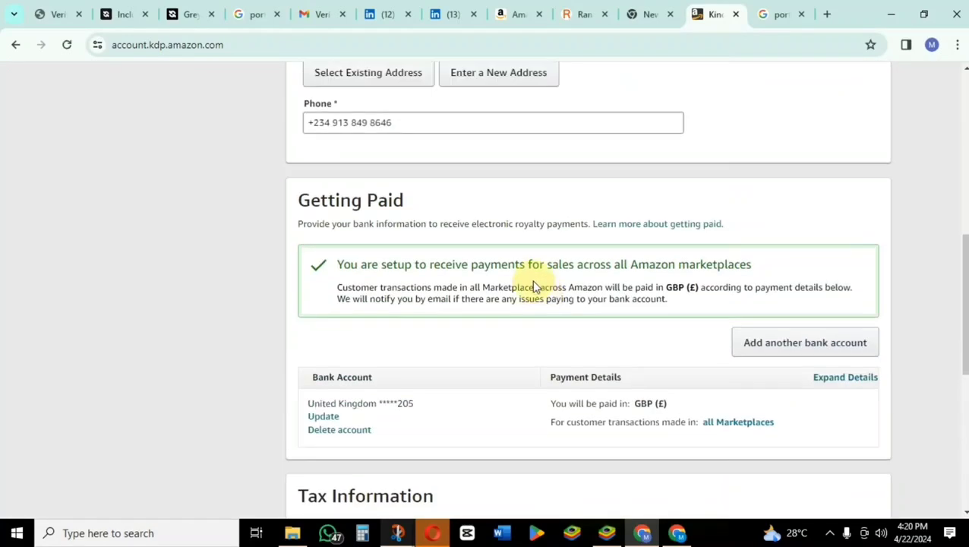
{"action": "scroll", "coordinate": [486, 356], "scroll_direction": "up", "scroll_amount": 1}
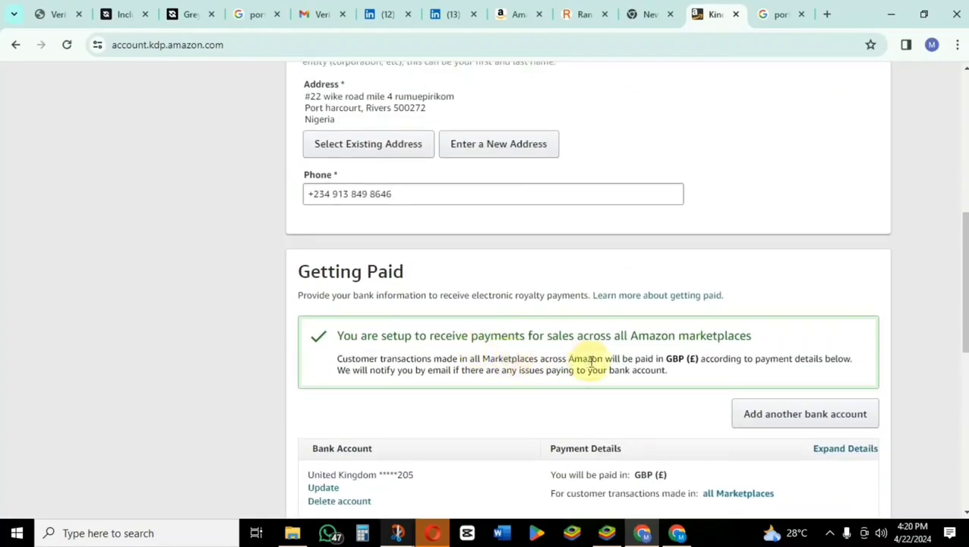
{"action": "scroll", "coordinate": [653, 353], "scroll_direction": "up", "scroll_amount": 5}
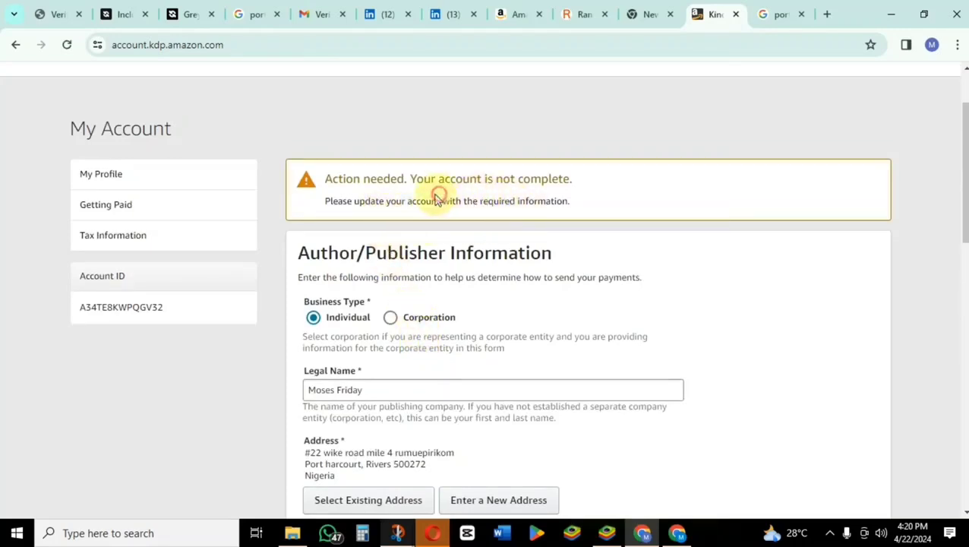
{"action": "scroll", "coordinate": [313, 180], "scroll_direction": "down", "scroll_amount": 8}
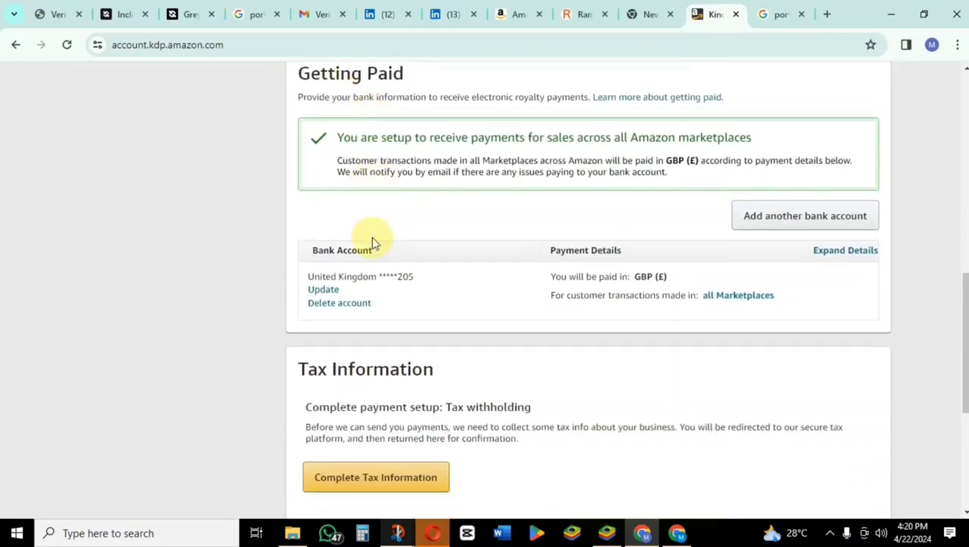
{"action": "scroll", "coordinate": [422, 258], "scroll_direction": "down", "scroll_amount": 3}
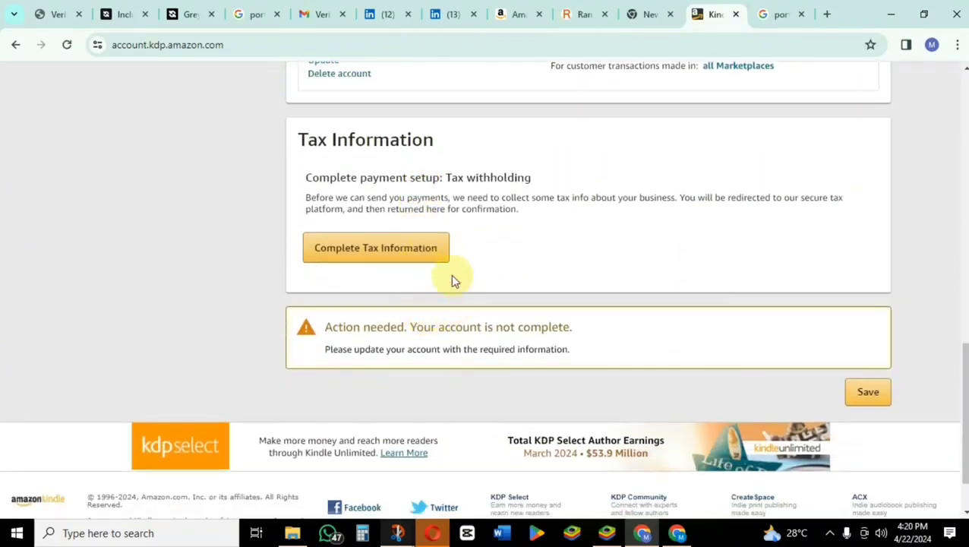
Start the tax interview and answer No to the U.S. person and intermediary agent questions.
{"action": "left_click", "coordinate": [372, 251]}
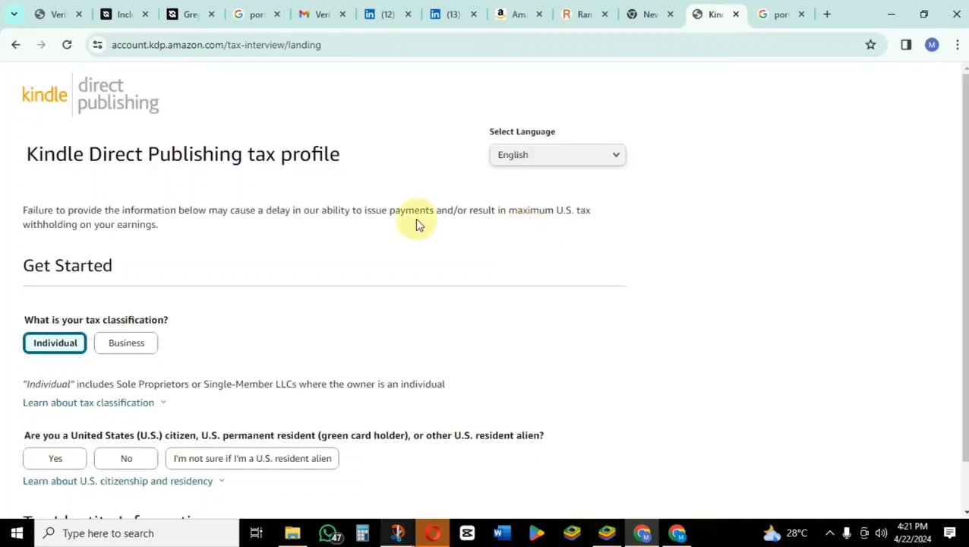
{"action": "scroll", "coordinate": [121, 250], "scroll_direction": "down", "scroll_amount": 1}
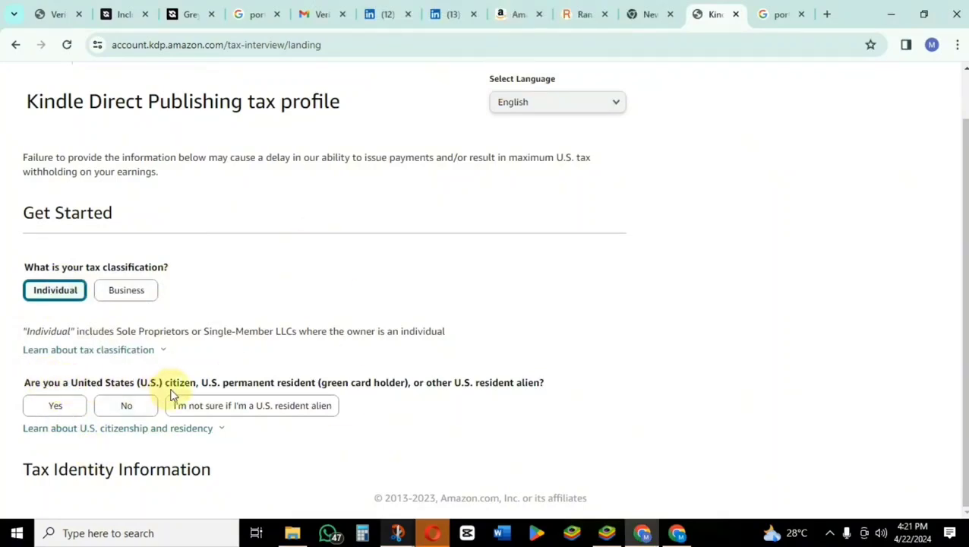
{"action": "left_click", "coordinate": [137, 407]}
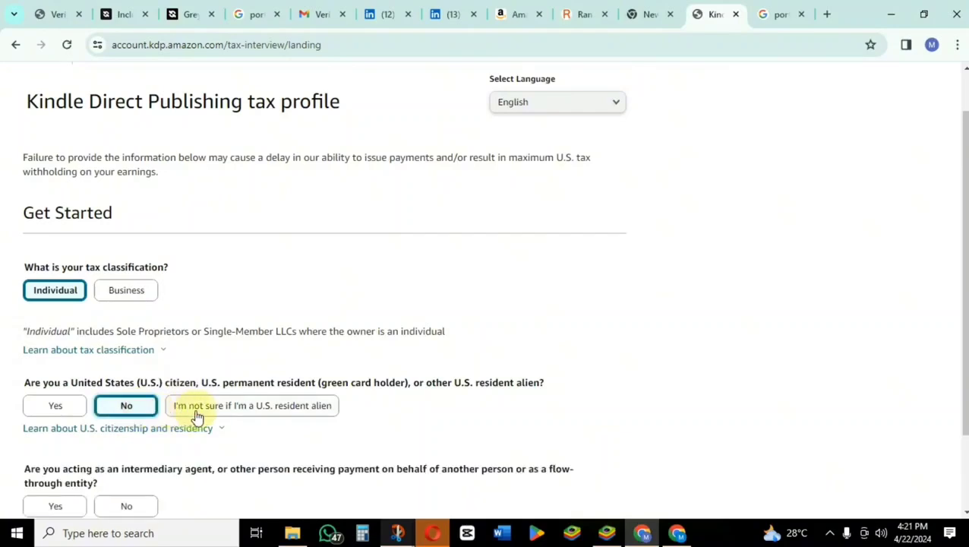
{"action": "scroll", "coordinate": [238, 426], "scroll_direction": "down", "scroll_amount": 3}
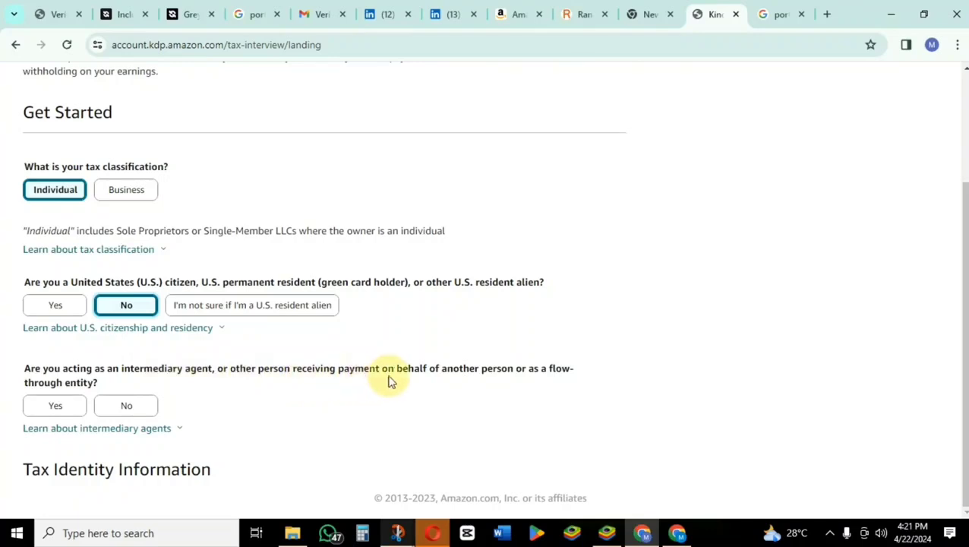
{"action": "left_click", "coordinate": [127, 407]}
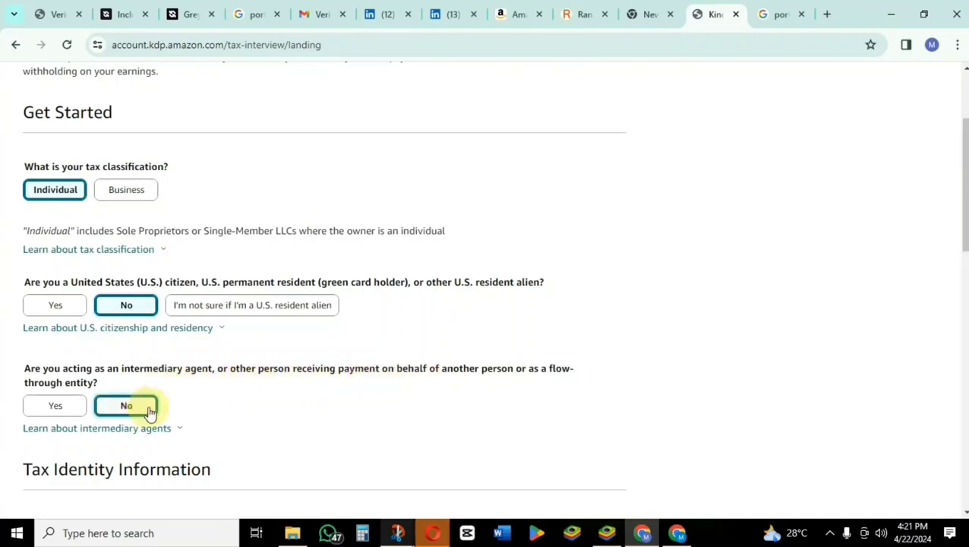
{"action": "scroll", "coordinate": [156, 404], "scroll_direction": "down", "scroll_amount": 3}
{"action": "scroll", "coordinate": [179, 356], "scroll_direction": "down", "scroll_amount": 2}
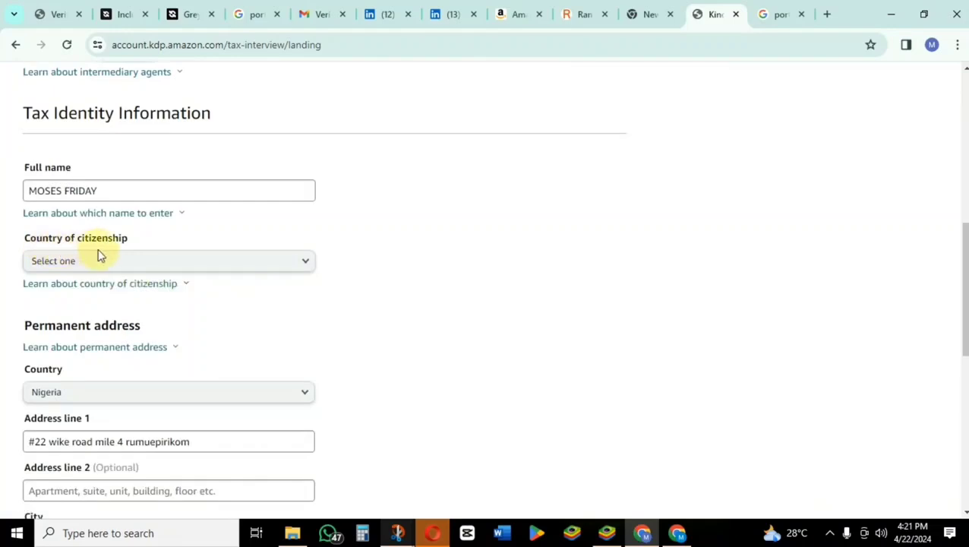
Set the country of citizenship to Nigeria.
{"action": "left_click", "coordinate": [108, 265]}
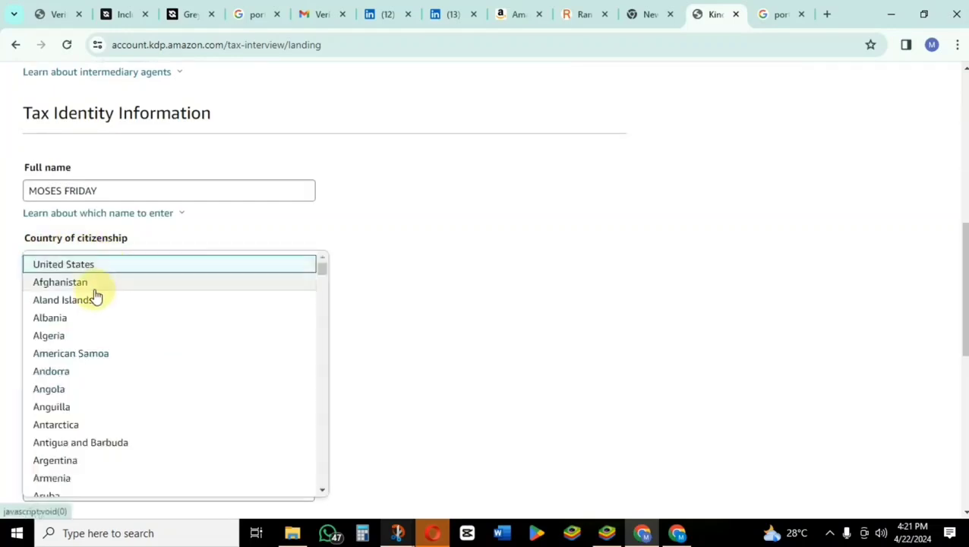
{"action": "scroll", "coordinate": [70, 326], "scroll_direction": "down", "scroll_amount": 1}
{"action": "scroll", "coordinate": [65, 328], "scroll_direction": "up", "scroll_amount": 4}
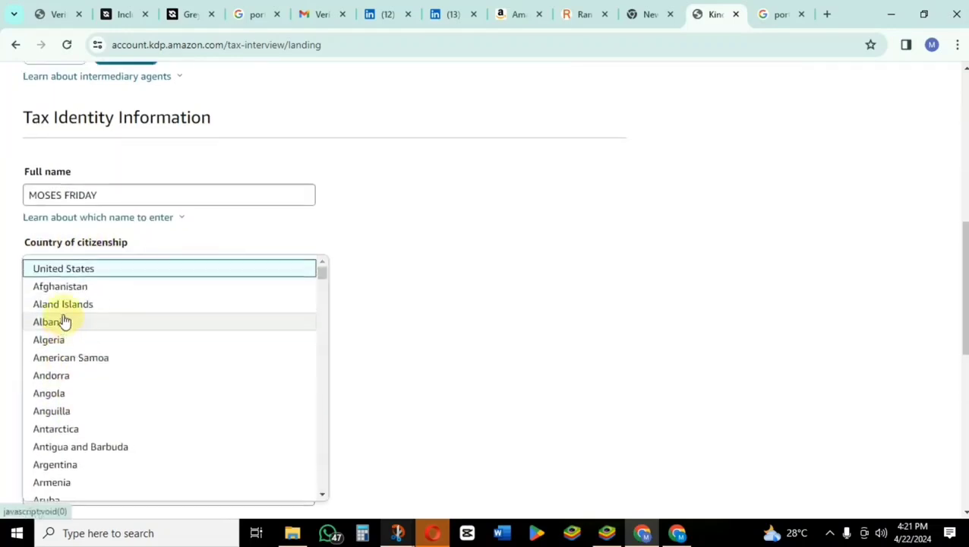
{"action": "scroll", "coordinate": [69, 372], "scroll_direction": "down", "scroll_amount": 2}
{"action": "scroll", "coordinate": [76, 399], "scroll_direction": "down", "scroll_amount": 5}
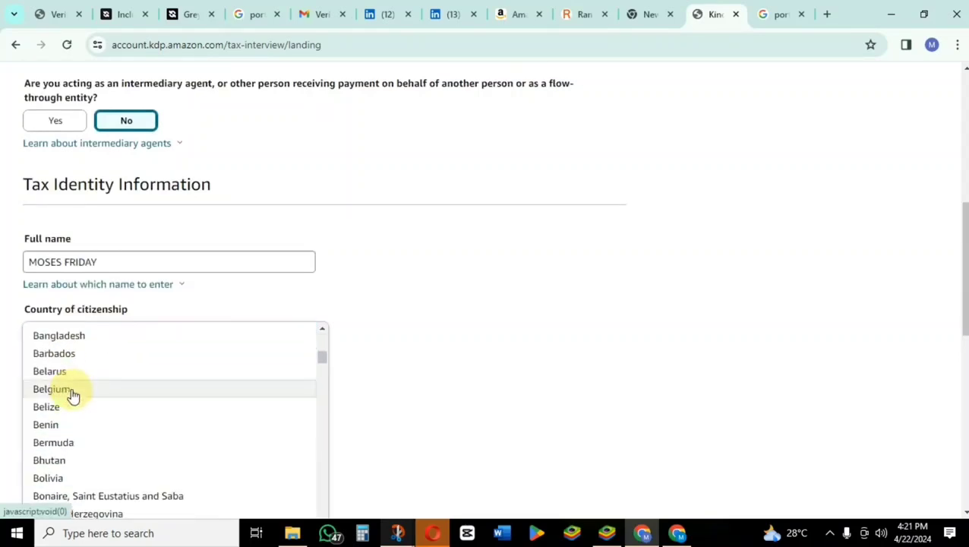
{"action": "scroll", "coordinate": [57, 429], "scroll_direction": "down", "scroll_amount": 9}
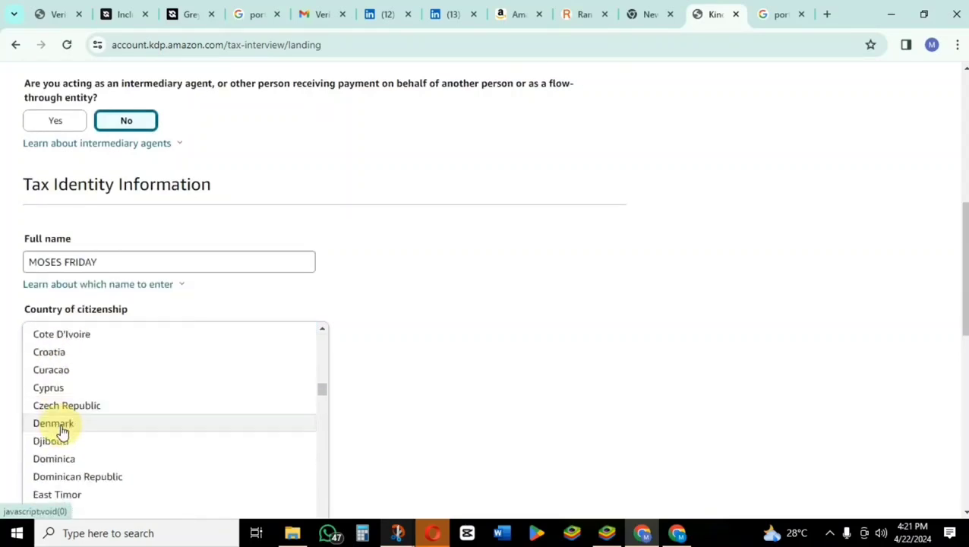
{"action": "scroll", "coordinate": [63, 431], "scroll_direction": "down", "scroll_amount": 20}
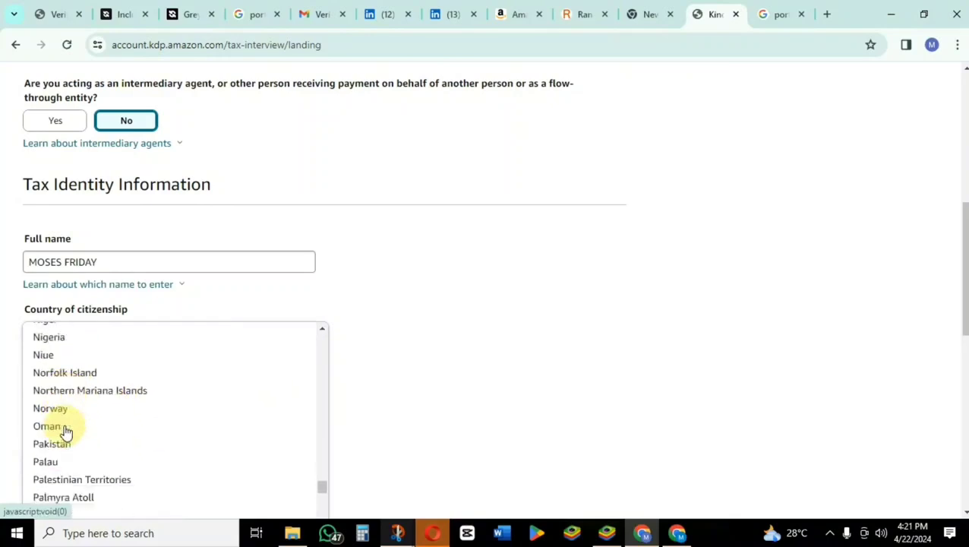
{"action": "left_click", "coordinate": [60, 335]}
{"action": "scroll", "coordinate": [124, 403], "scroll_direction": "down", "scroll_amount": 1}
{"action": "scroll", "coordinate": [124, 402], "scroll_direction": "down", "scroll_amount": 2}
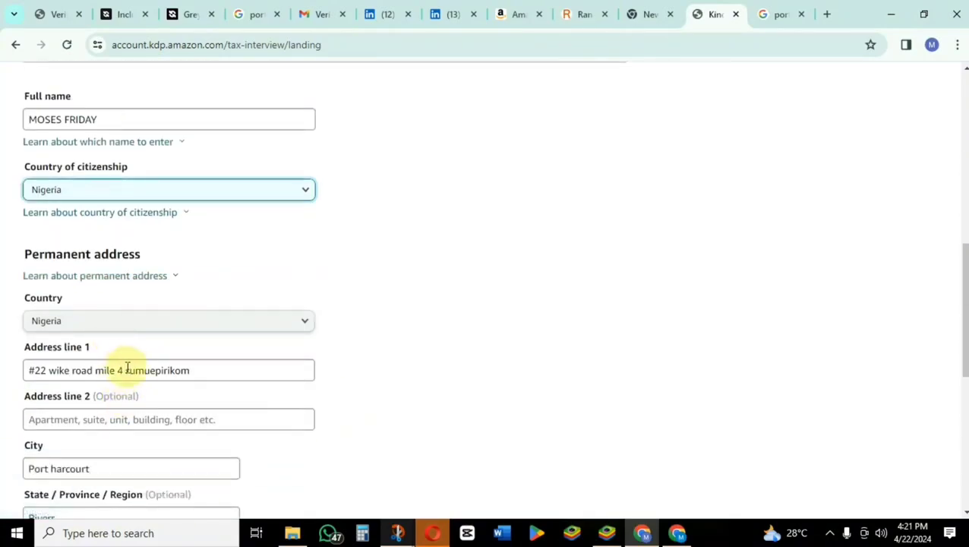
Change the permanent address country to South Africa.
{"action": "left_click", "coordinate": [108, 326]}
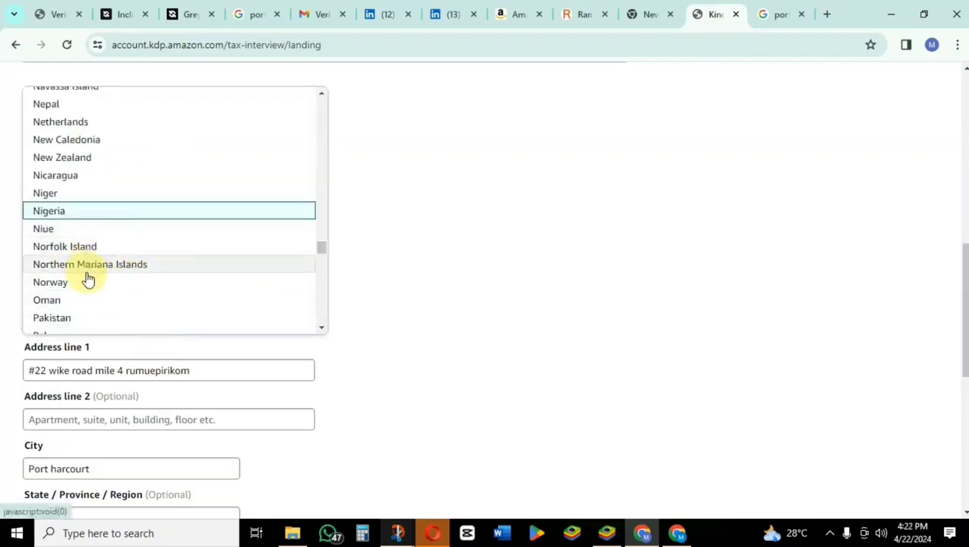
{"action": "scroll", "coordinate": [108, 233], "scroll_direction": "down", "scroll_amount": 4}
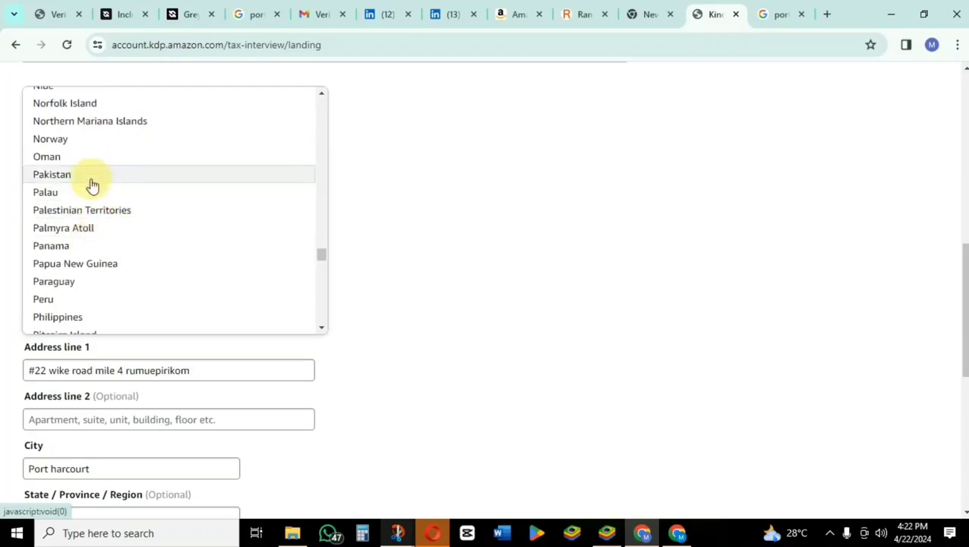
{"action": "scroll", "coordinate": [91, 190], "scroll_direction": "down", "scroll_amount": 4}
{"action": "scroll", "coordinate": [91, 194], "scroll_direction": "up", "scroll_amount": 2}
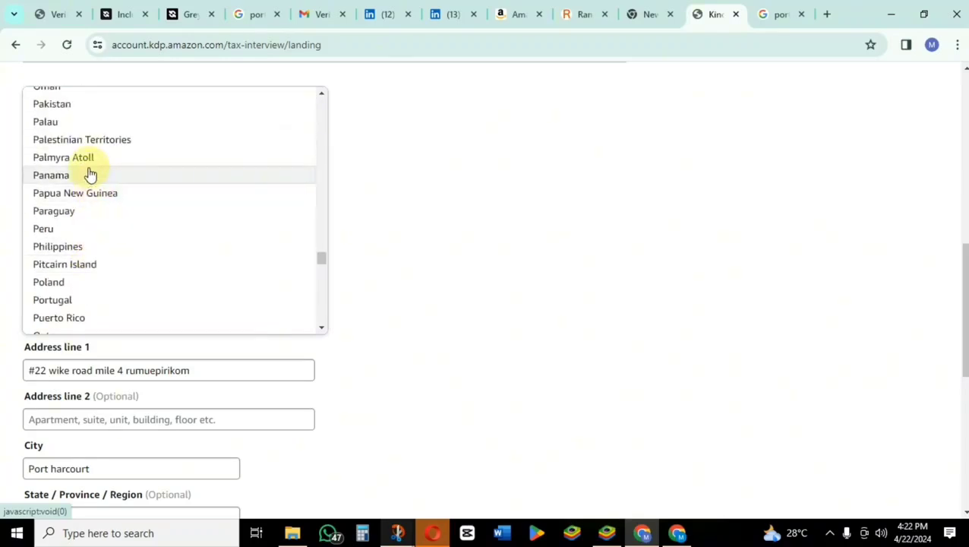
{"action": "scroll", "coordinate": [88, 186], "scroll_direction": "down", "scroll_amount": 8}
{"action": "scroll", "coordinate": [79, 212], "scroll_direction": "up", "scroll_amount": 4}
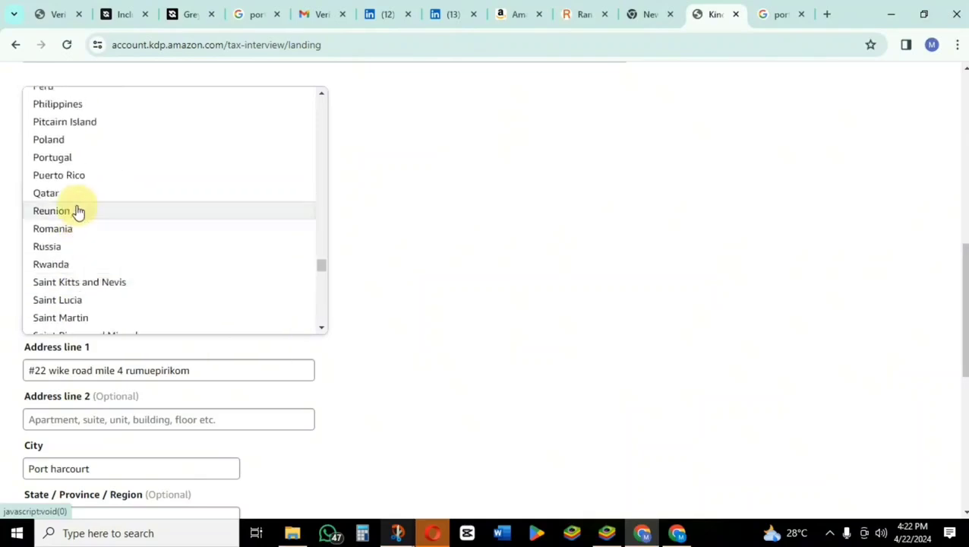
{"action": "scroll", "coordinate": [79, 212], "scroll_direction": "up", "scroll_amount": 6}
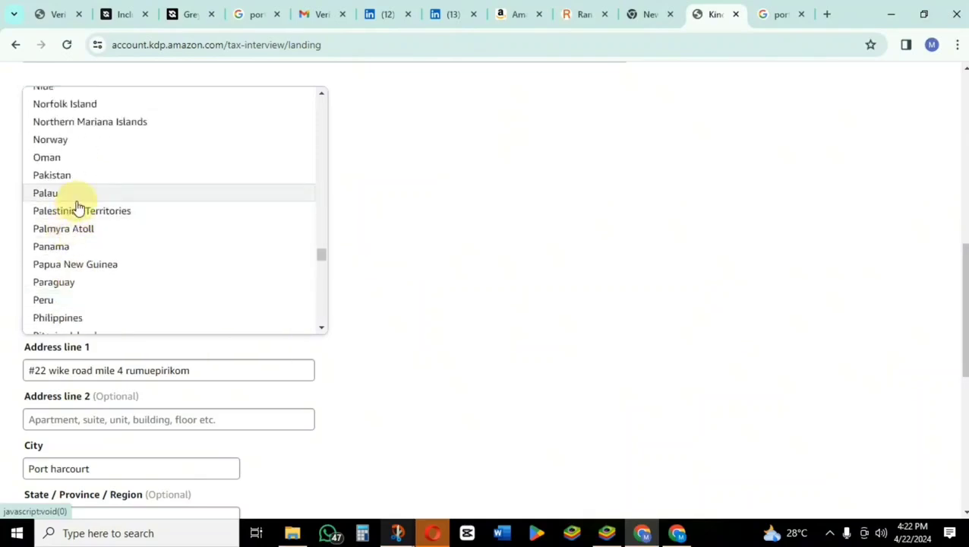
{"action": "scroll", "coordinate": [95, 204], "scroll_direction": "down", "scroll_amount": 2}
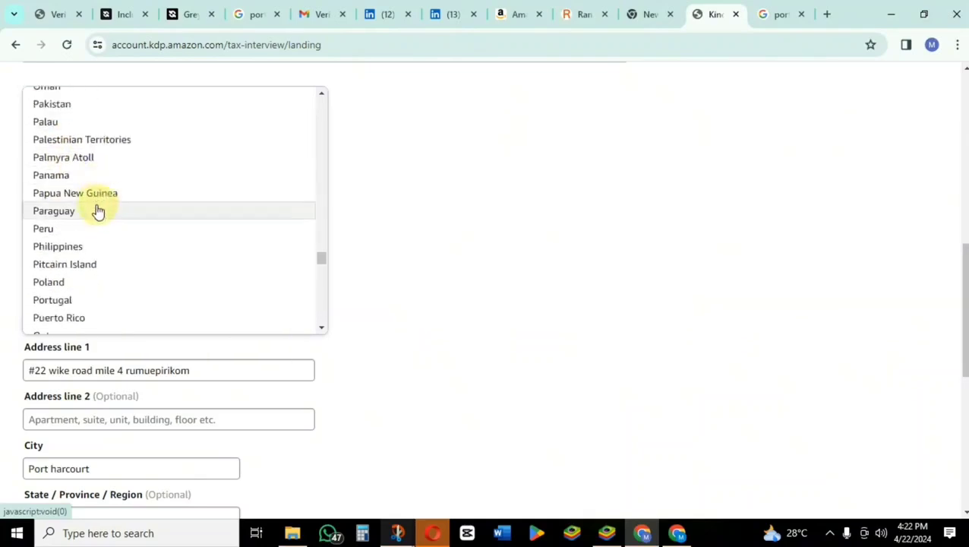
{"action": "scroll", "coordinate": [85, 193], "scroll_direction": "down", "scroll_amount": 8}
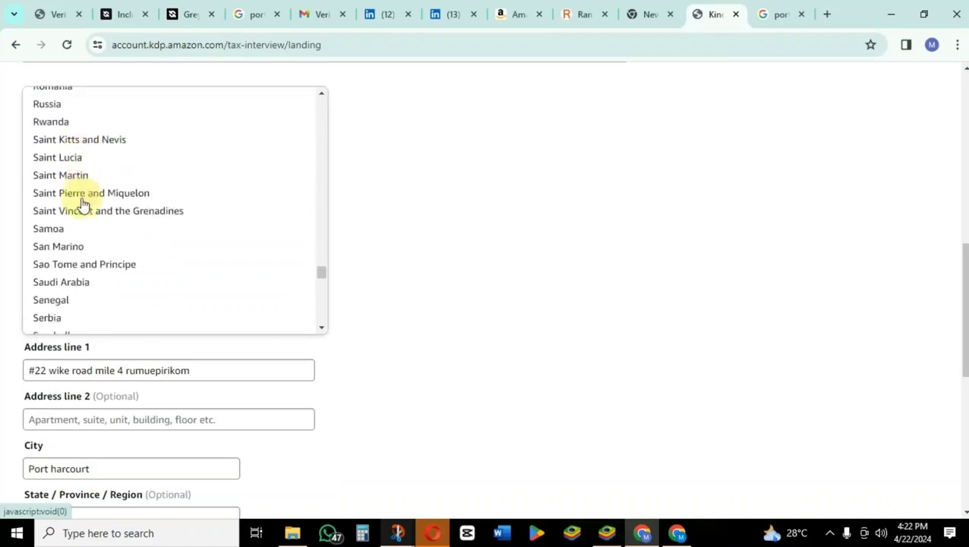
{"action": "scroll", "coordinate": [79, 217], "scroll_direction": "down", "scroll_amount": 2}
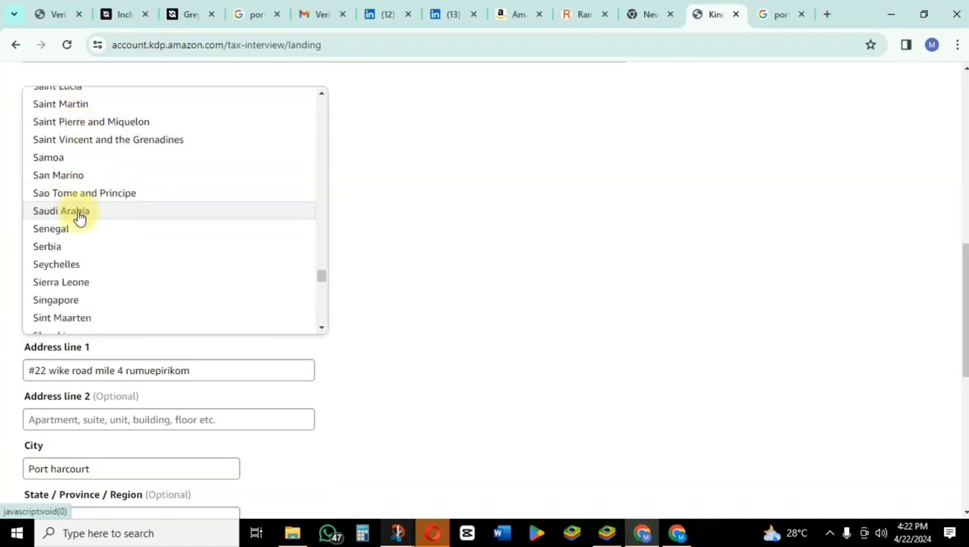
{"action": "scroll", "coordinate": [80, 219], "scroll_direction": "down", "scroll_amount": 6}
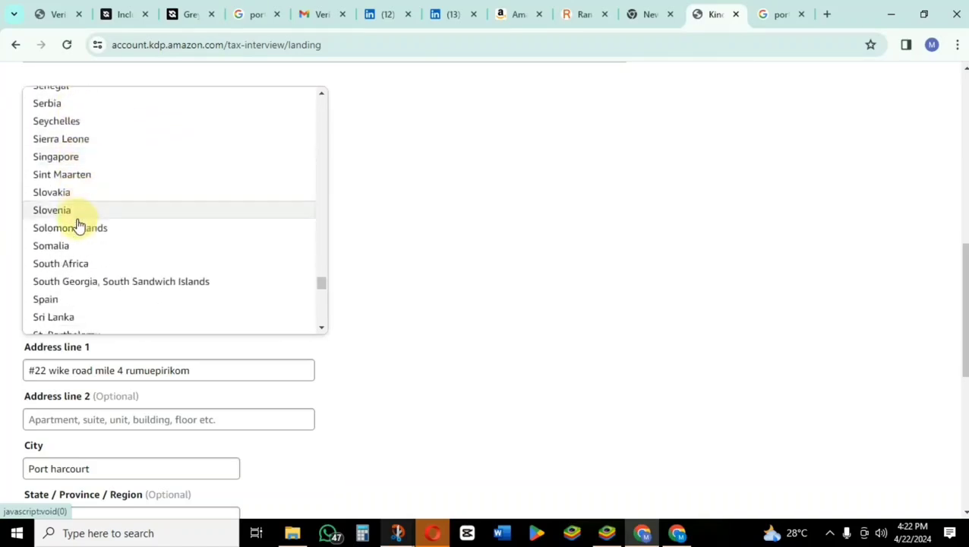
{"action": "left_click", "coordinate": [75, 195]}
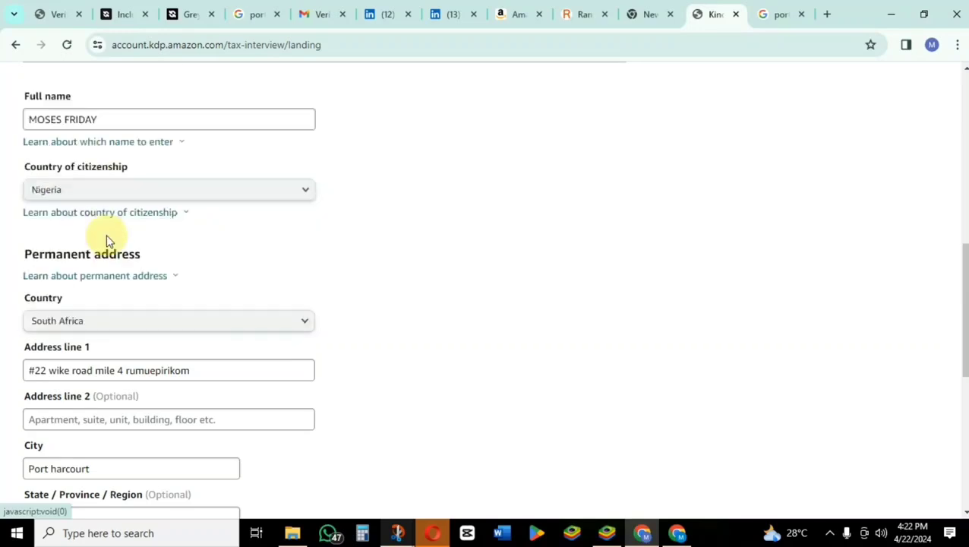
{"action": "scroll", "coordinate": [130, 357], "scroll_direction": "down", "scroll_amount": 1}
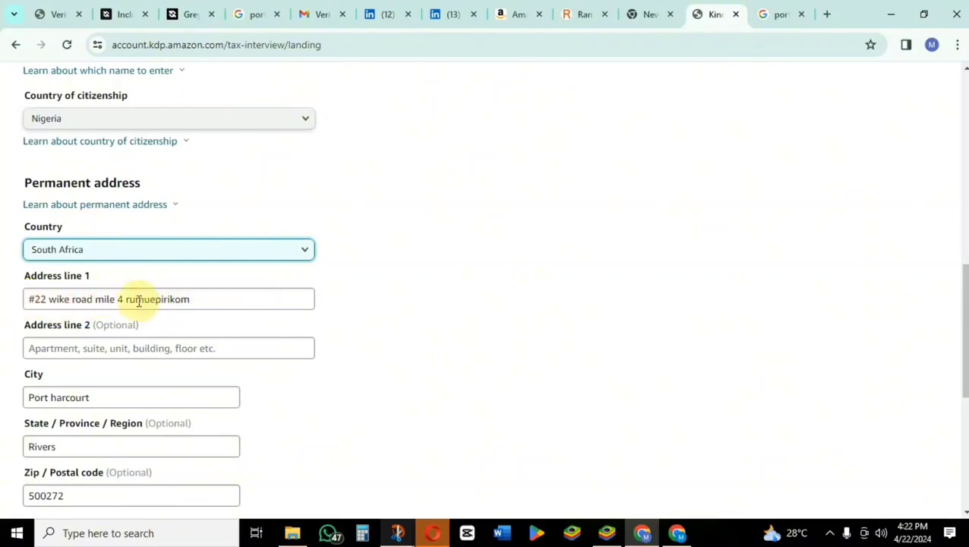
{"action": "scroll", "coordinate": [129, 328], "scroll_direction": "down", "scroll_amount": 2}
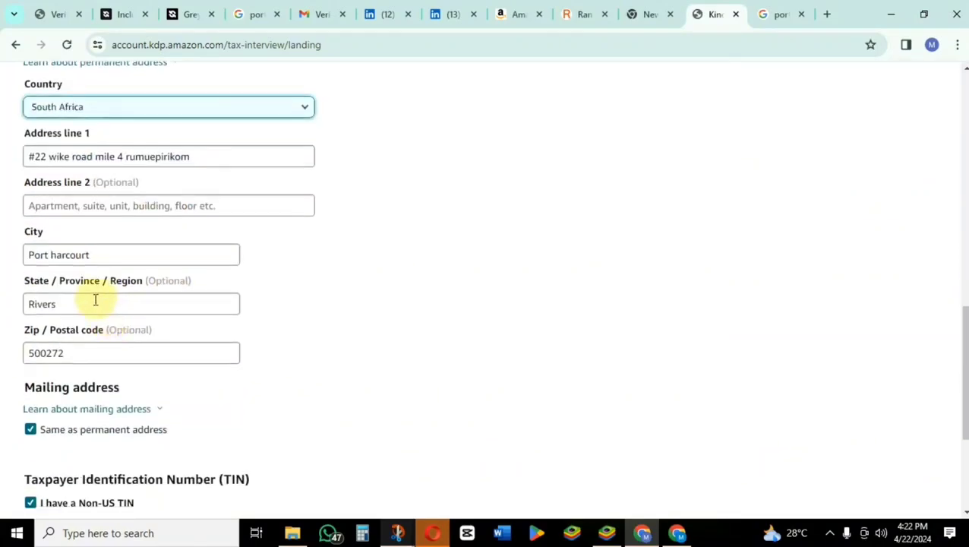
{"action": "scroll", "coordinate": [95, 300], "scroll_direction": "down", "scroll_amount": 1}
{"action": "scroll", "coordinate": [94, 325], "scroll_direction": "down", "scroll_amount": 2}
{"action": "scroll", "coordinate": [95, 326], "scroll_direction": "up", "scroll_amount": 4}
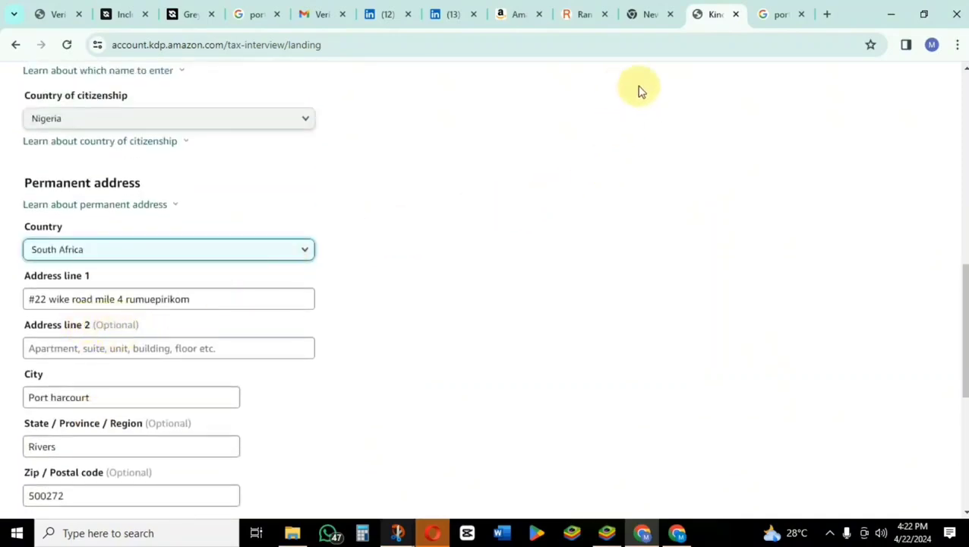
In a new tab, search Google for 'south africa fake address generator' and open BestRandoms' Random Address In South Africa page.
{"action": "left_click", "coordinate": [828, 15]}
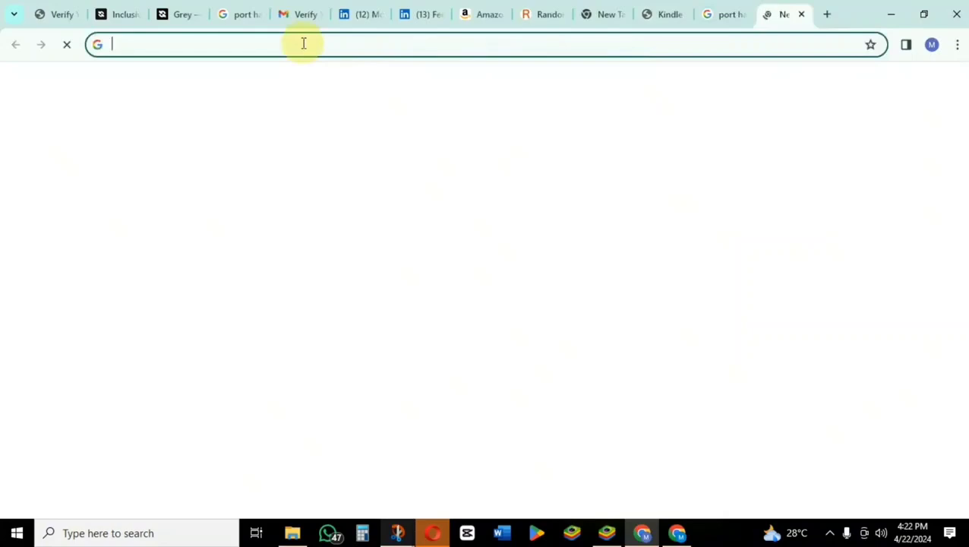
{"action": "type", "text": "f"}
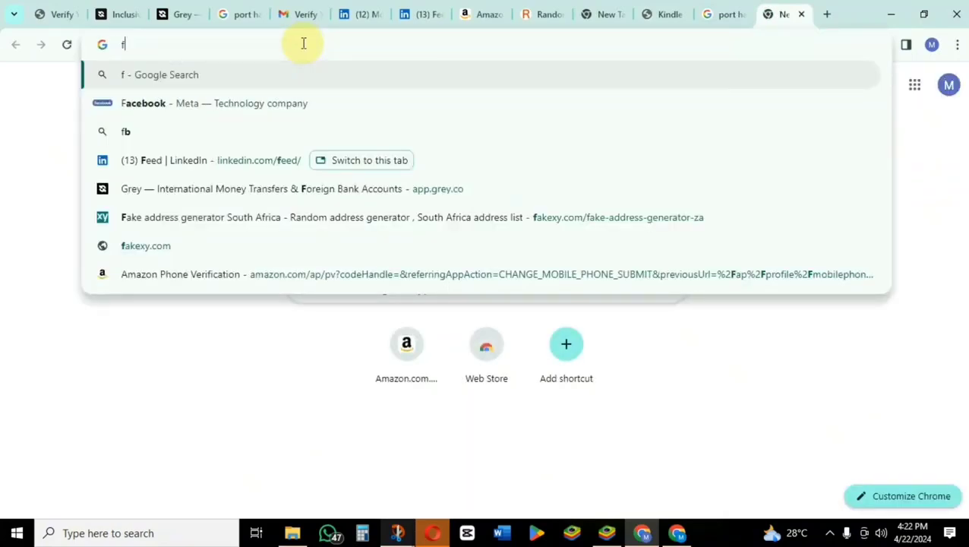
{"action": "key", "text": "BackSpace"}
{"action": "type", "text": "so"}
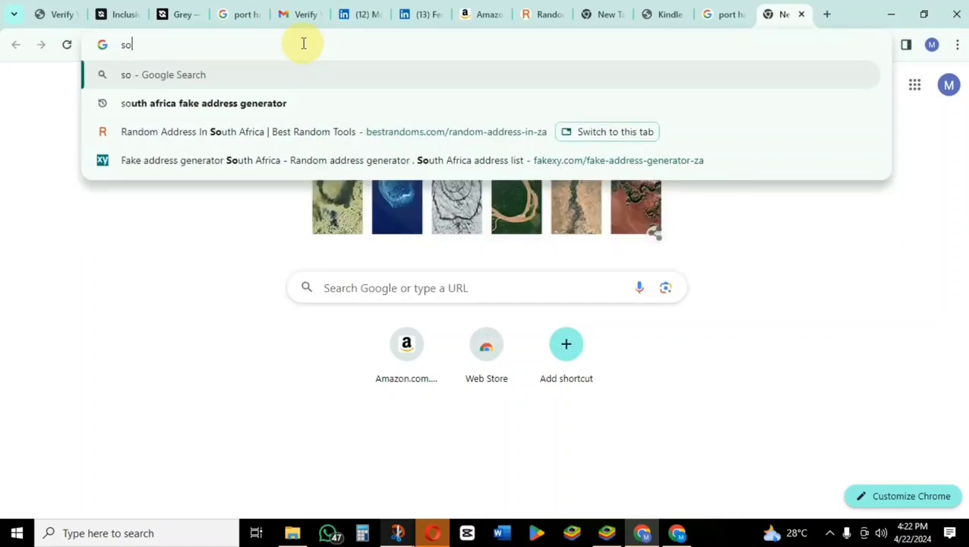
{"action": "type", "text": "uth"}
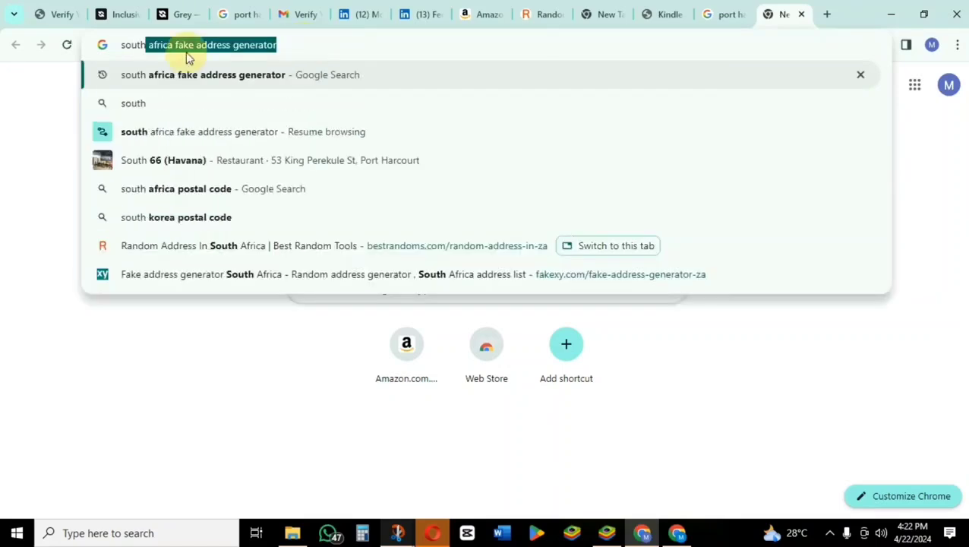
{"action": "key", "text": "Return"}
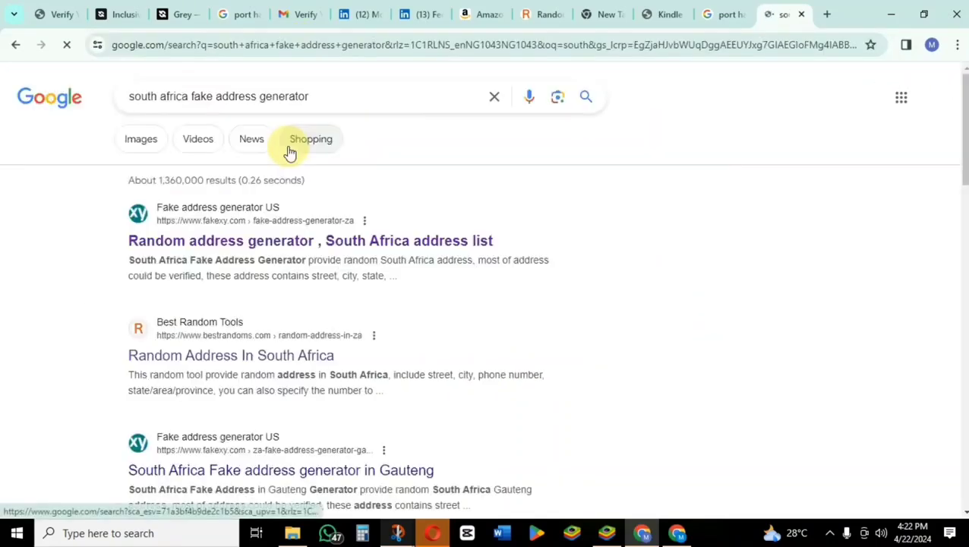
{"action": "scroll", "coordinate": [199, 260], "scroll_direction": "down", "scroll_amount": 2}
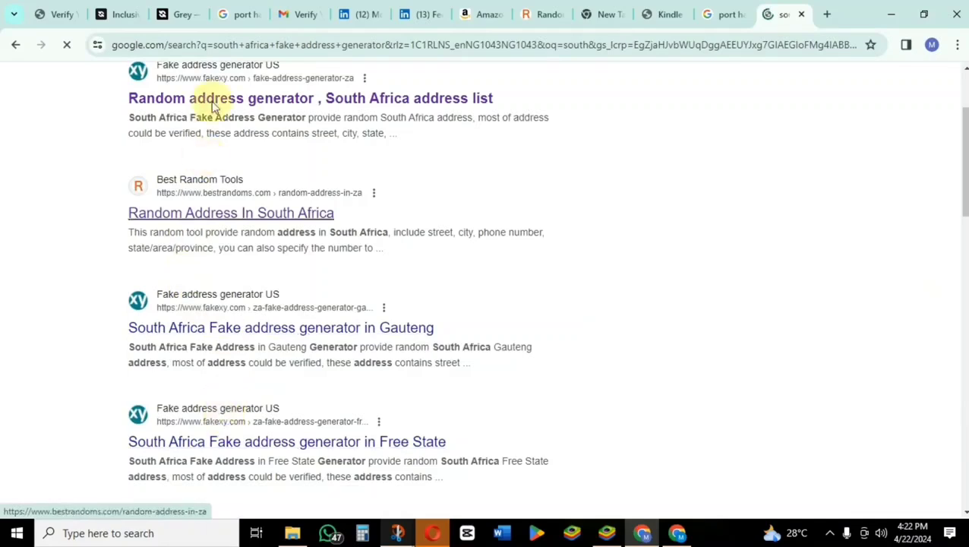
{"action": "scroll", "coordinate": [195, 180], "scroll_direction": "up", "scroll_amount": 2}
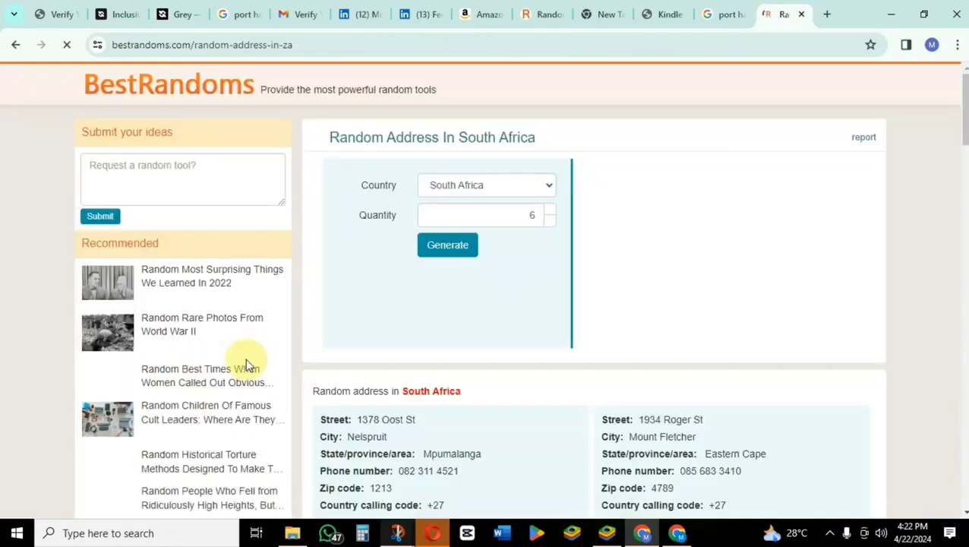
Check the KDP address form, return to BestRandoms and dismiss the full-page ad.
{"action": "scroll", "coordinate": [378, 426], "scroll_direction": "down", "scroll_amount": 3}
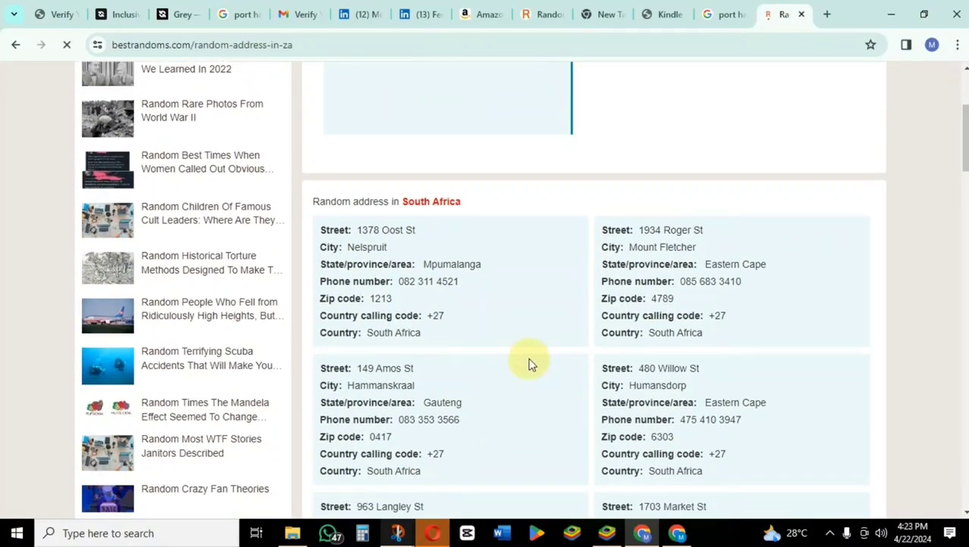
{"action": "scroll", "coordinate": [396, 264], "scroll_direction": "down", "scroll_amount": 3}
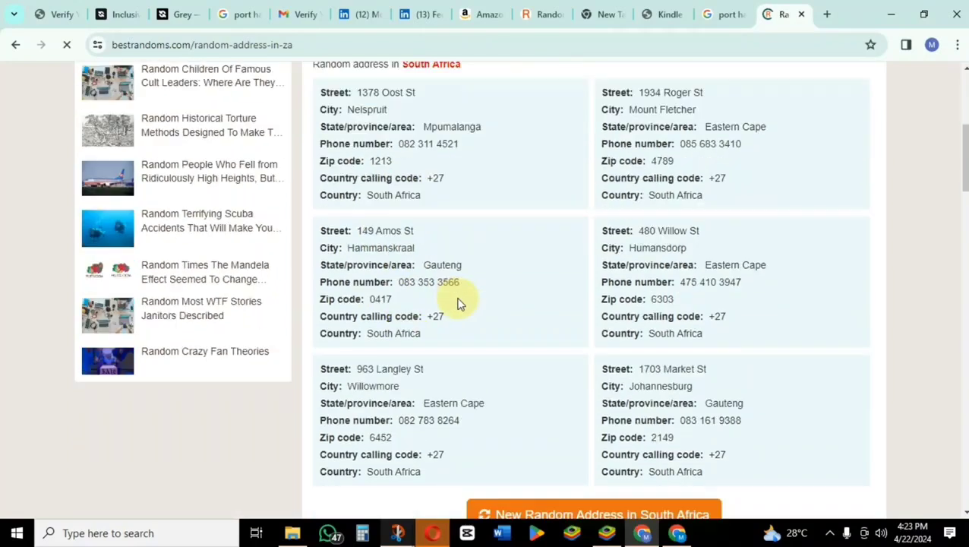
{"action": "scroll", "coordinate": [562, 364], "scroll_direction": "up", "scroll_amount": 2}
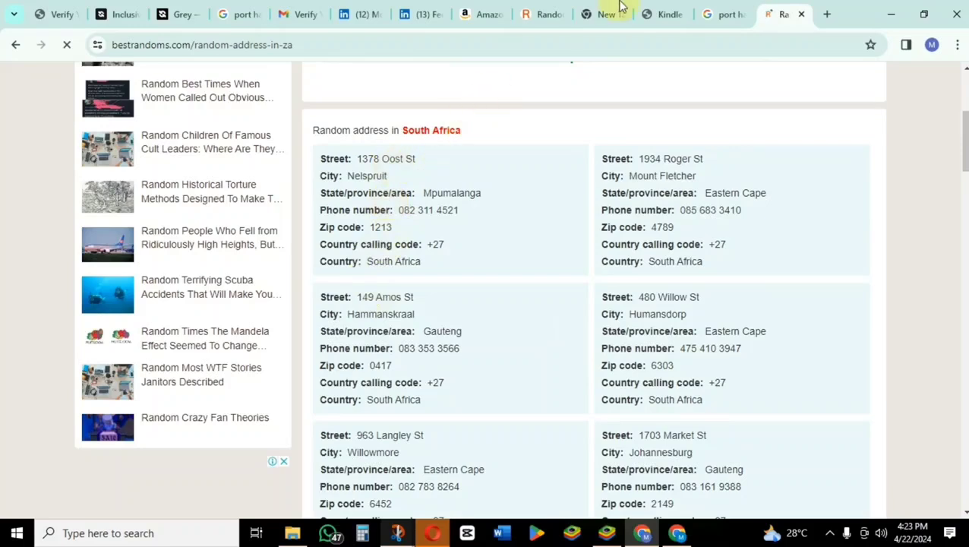
{"action": "left_click", "coordinate": [661, 15]}
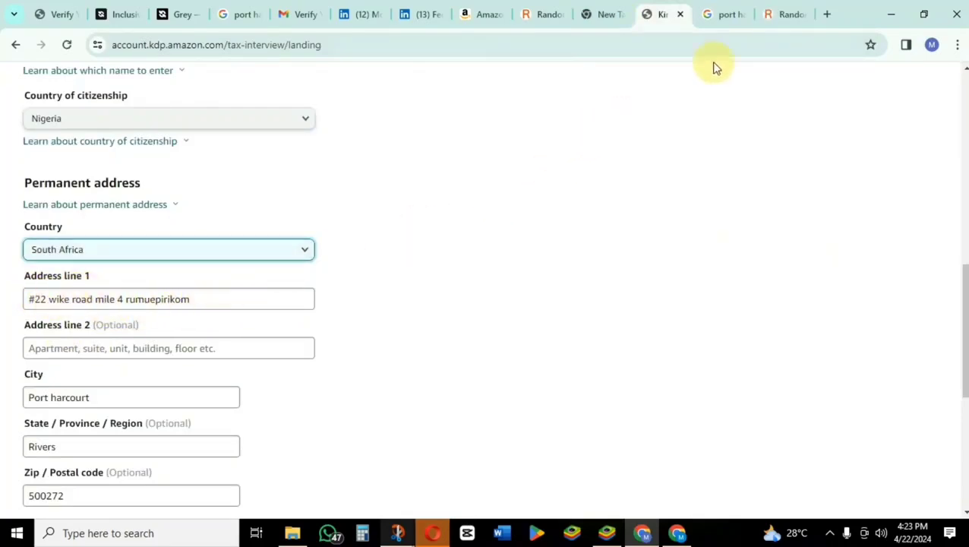
{"action": "left_click", "coordinate": [782, 14]}
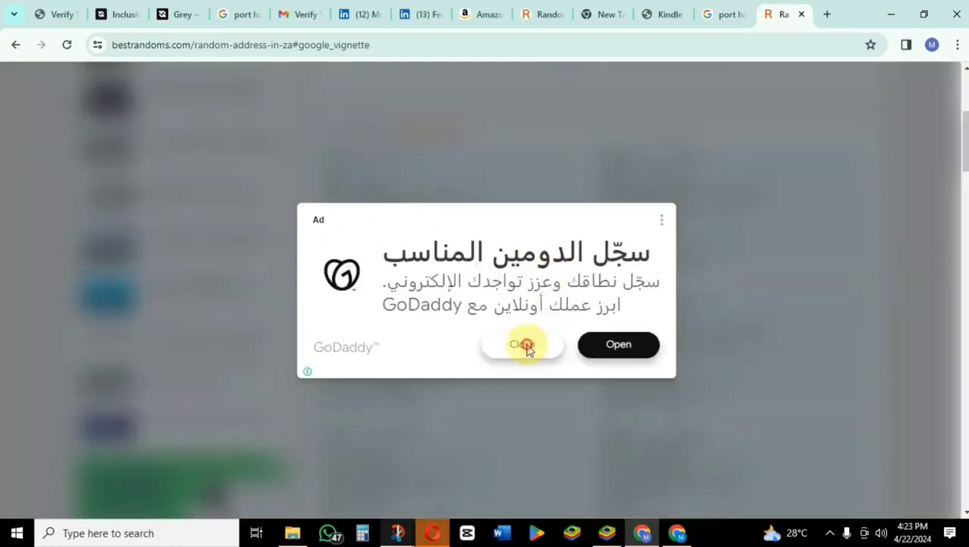
{"action": "left_click", "coordinate": [524, 344]}
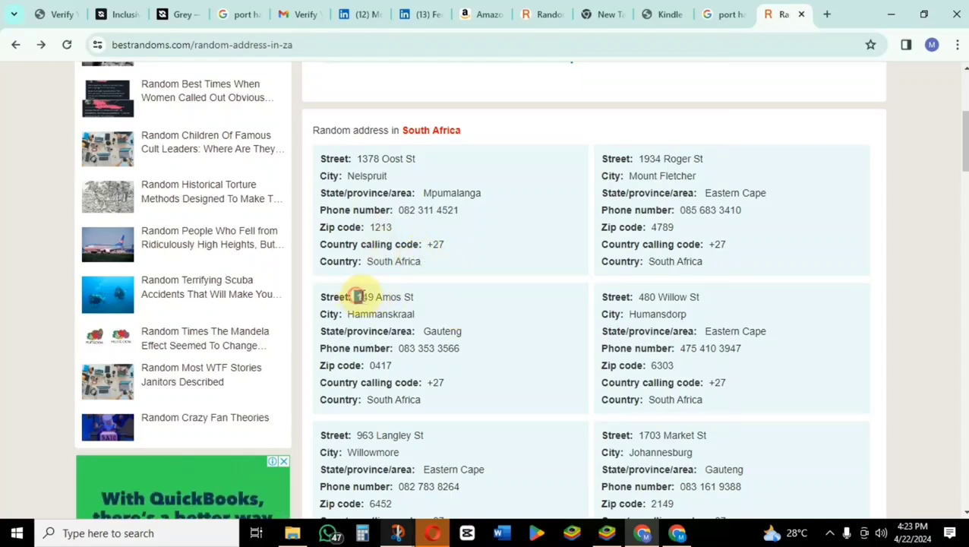
Copy the street of the Hammanskraal, Gauteng address and return to the KDP form.
{"action": "left_click_drag", "start_coordinate": [357, 297], "coordinate": [419, 300]}
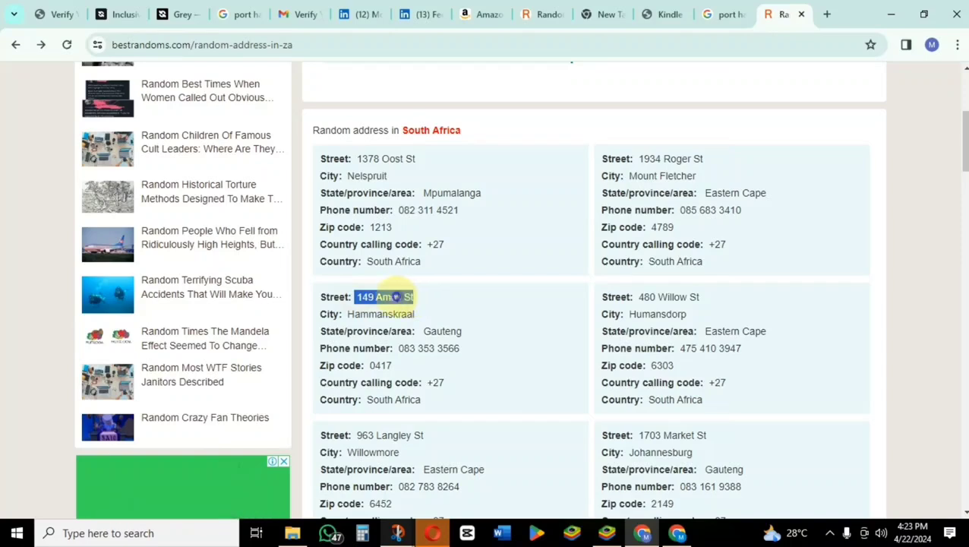
{"action": "right_click", "coordinate": [398, 301]}
{"action": "left_click", "coordinate": [419, 312]}
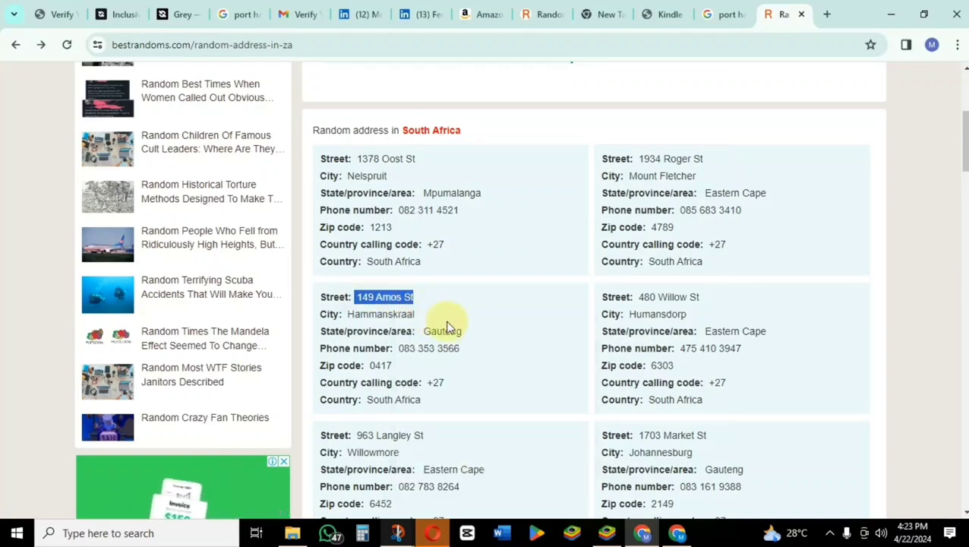
{"action": "left_click", "coordinate": [672, 15]}
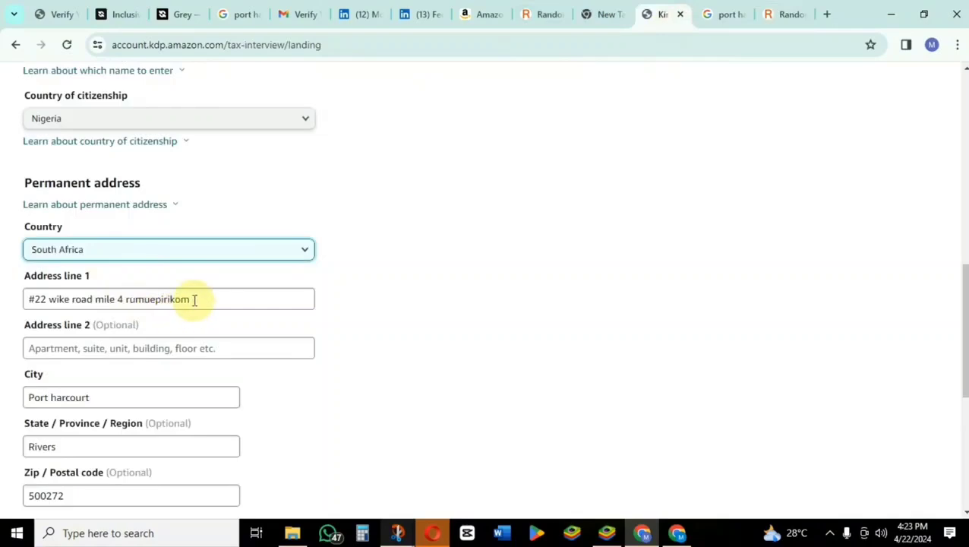
Replace Address line 1 with the copied Hammanskraal street, then return to the BestRandoms addresses.
{"action": "left_click_drag", "start_coordinate": [194, 299], "coordinate": [26, 296]}
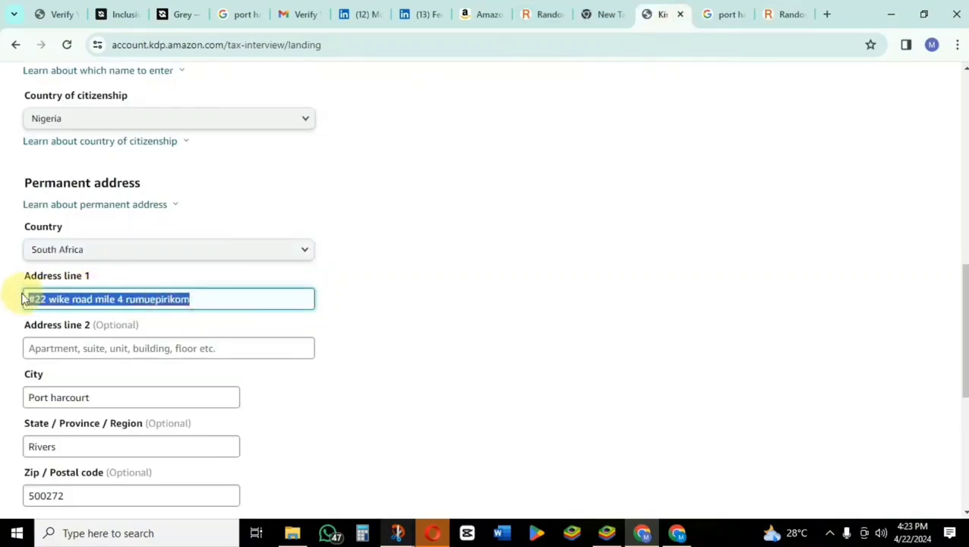
{"action": "key", "text": "ctrl+v"}
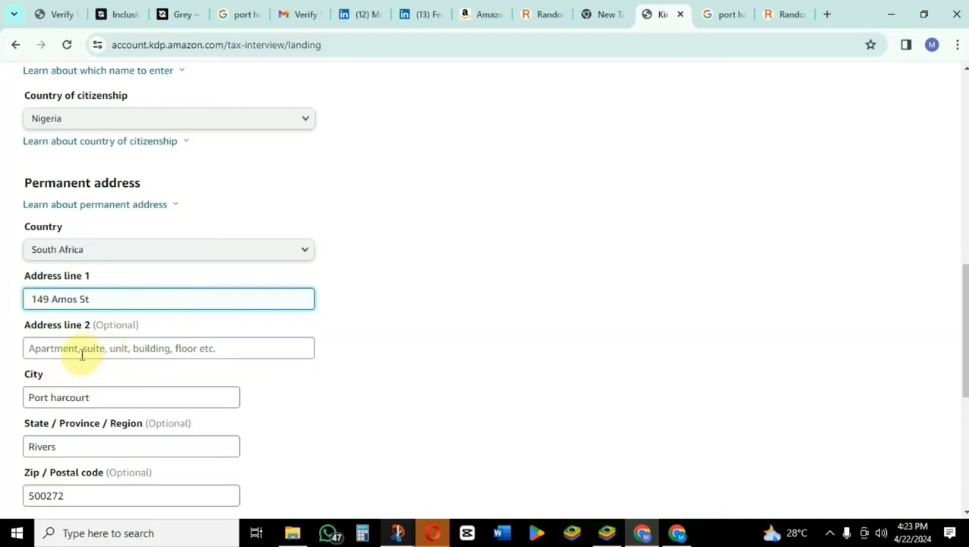
{"action": "scroll", "coordinate": [82, 352], "scroll_direction": "down", "scroll_amount": 1}
{"action": "left_click", "coordinate": [108, 327]}
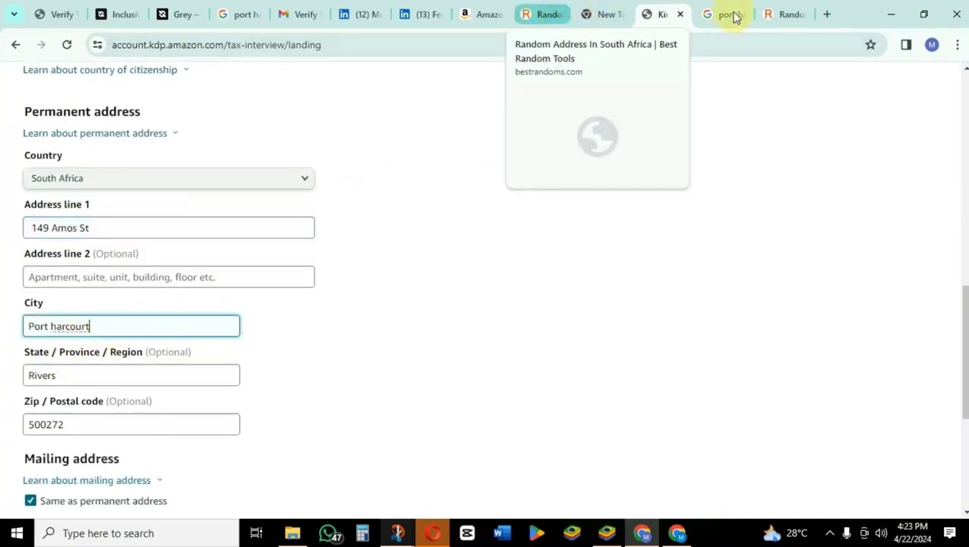
{"action": "left_click", "coordinate": [780, 14]}
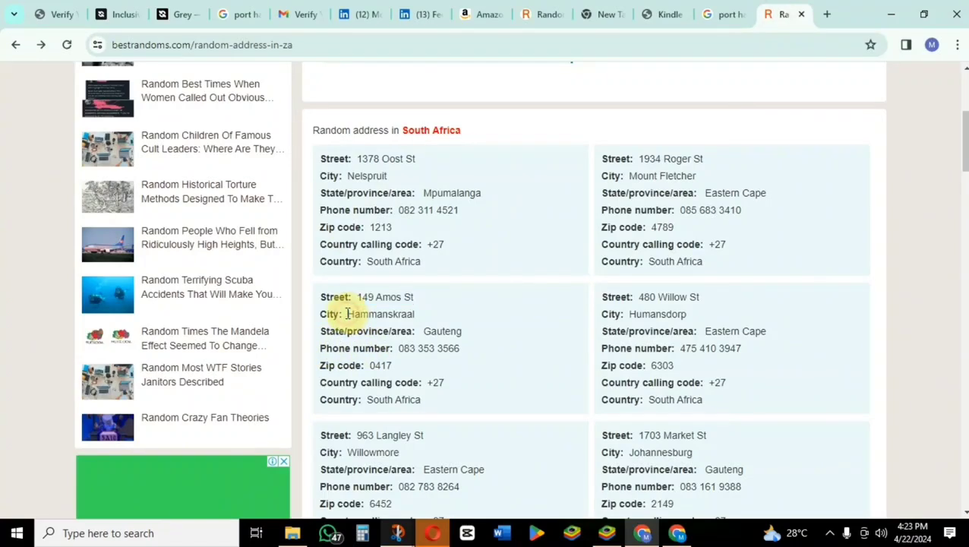
Copy the city Hammanskraal from BestRandoms and select the old City value on the KDP form.
{"action": "left_click_drag", "start_coordinate": [393, 315], "coordinate": [426, 320]}
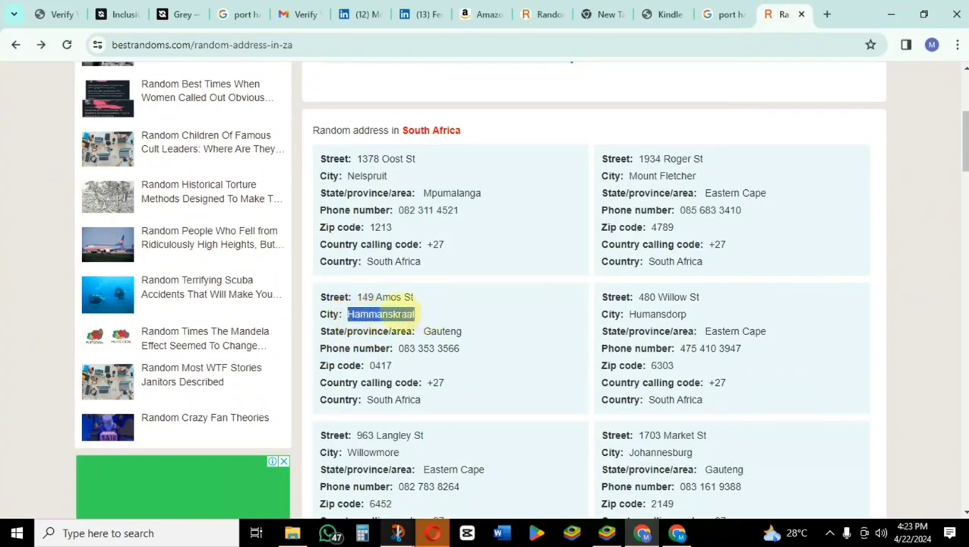
{"action": "right_click", "coordinate": [400, 314]}
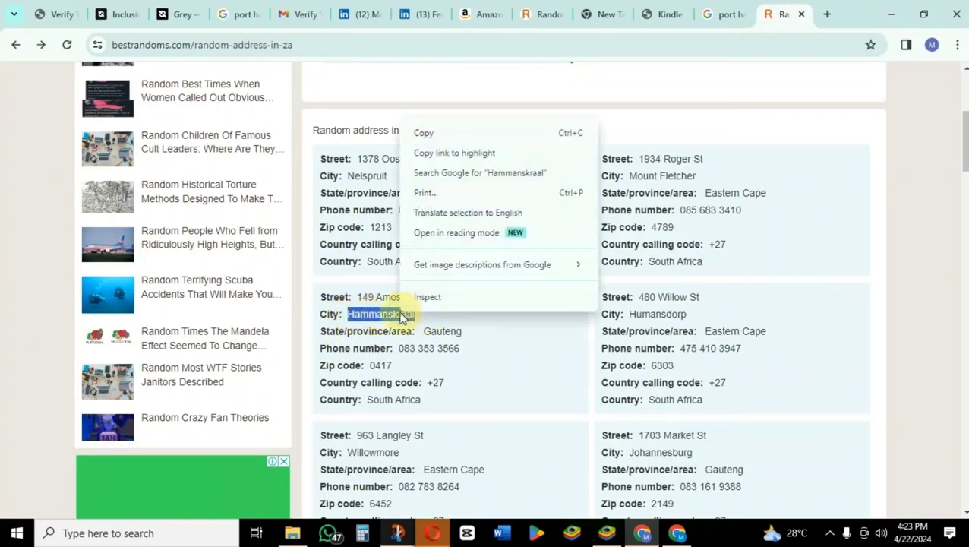
{"action": "left_click", "coordinate": [434, 134]}
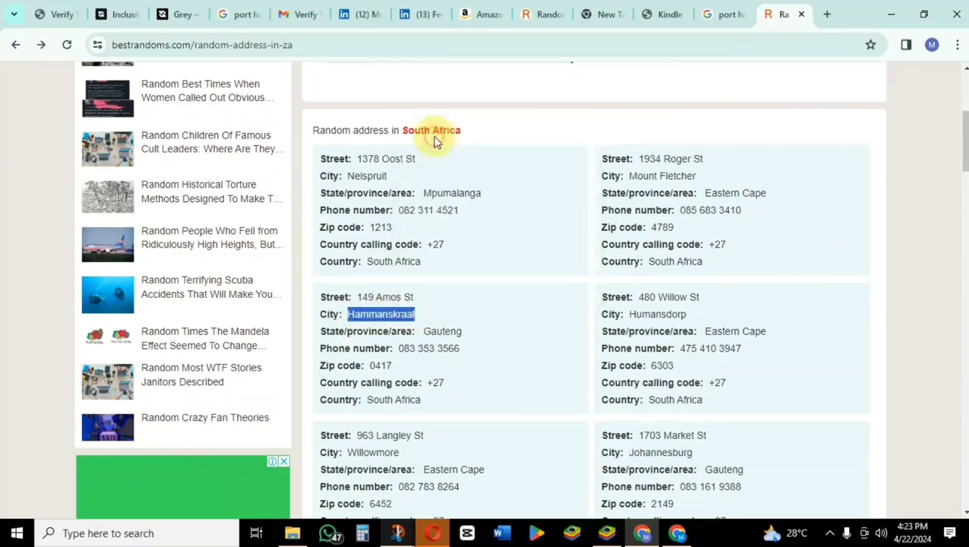
{"action": "left_click", "coordinate": [666, 15]}
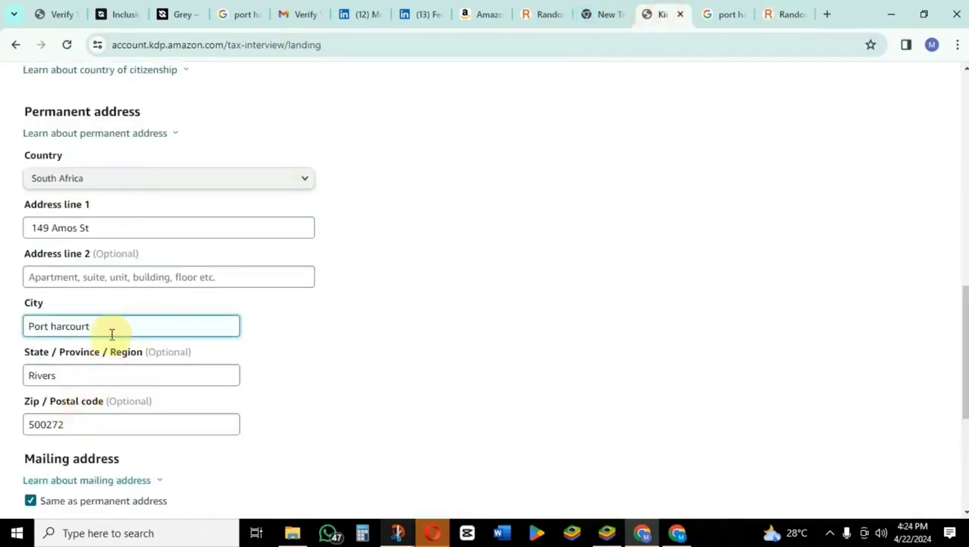
{"action": "left_click_drag", "start_coordinate": [93, 327], "coordinate": [28, 328]}
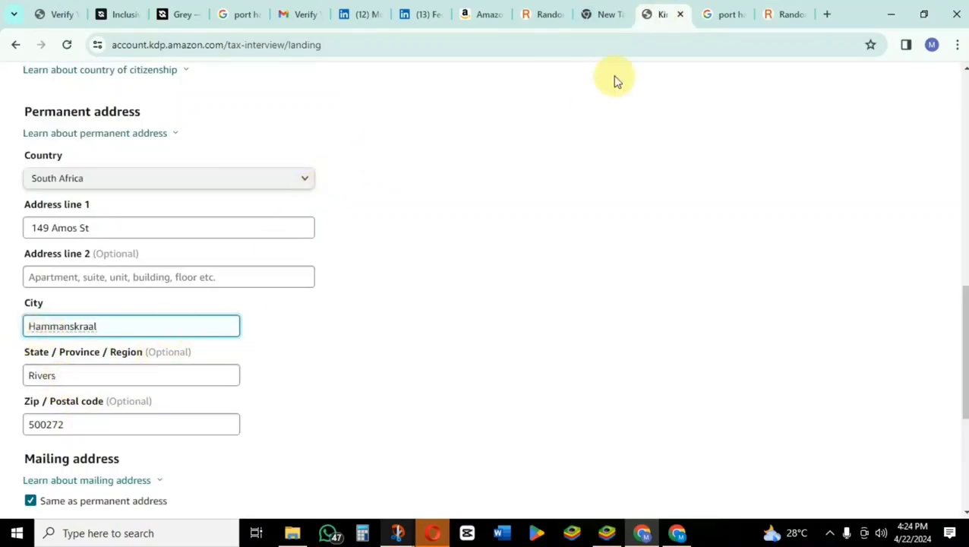
Copy the province Gauteng from BestRandoms to replace the old province Rivers on the form.
{"action": "left_click", "coordinate": [790, 14]}
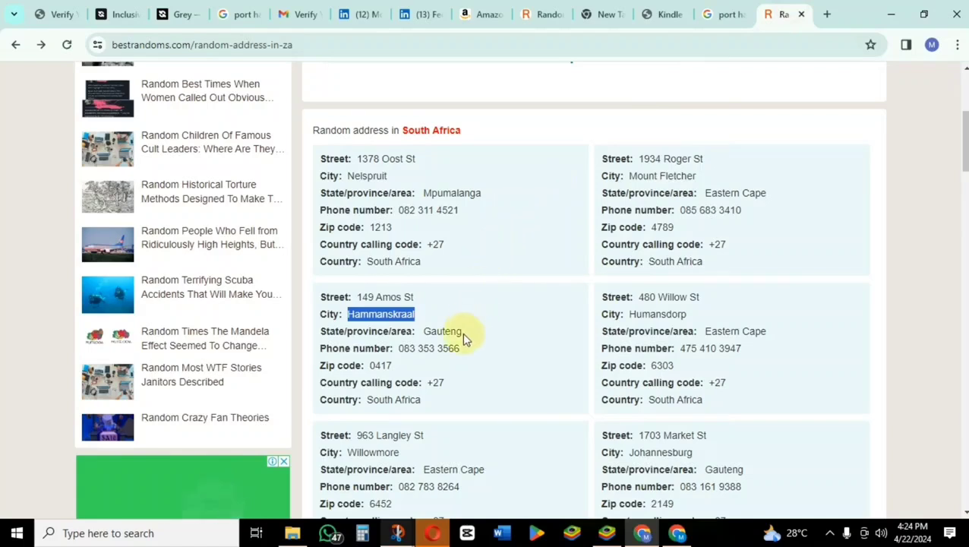
{"action": "left_click_drag", "start_coordinate": [423, 331], "coordinate": [475, 333]}
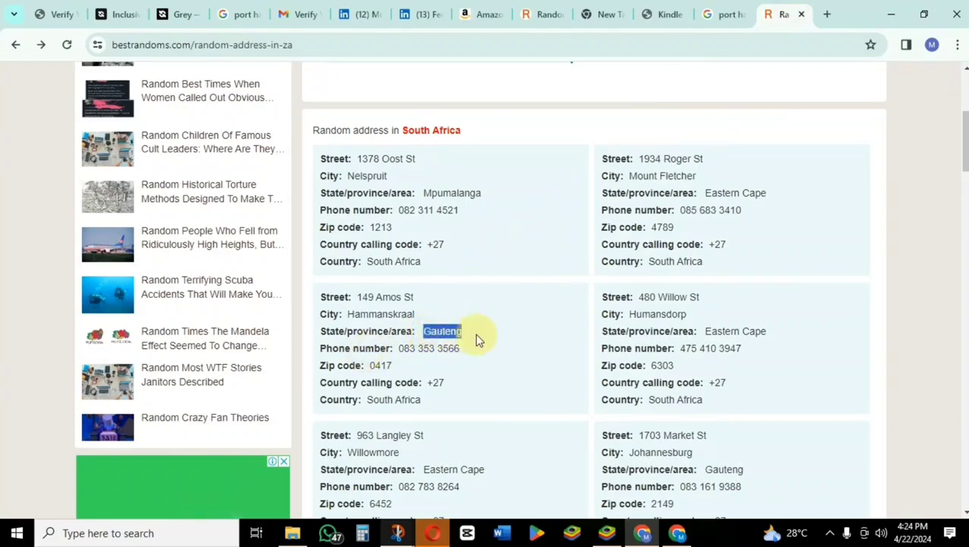
{"action": "right_click", "coordinate": [453, 328]}
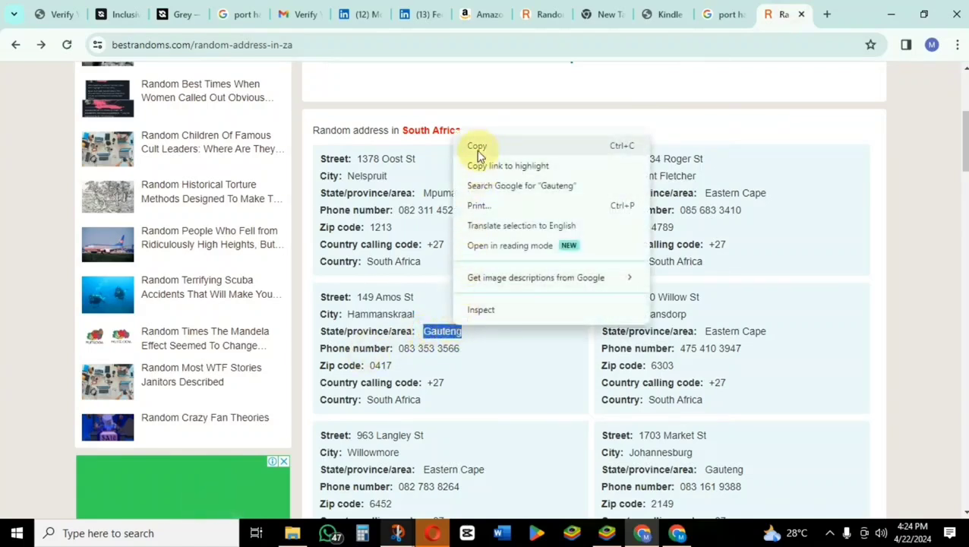
{"action": "left_click", "coordinate": [476, 148]}
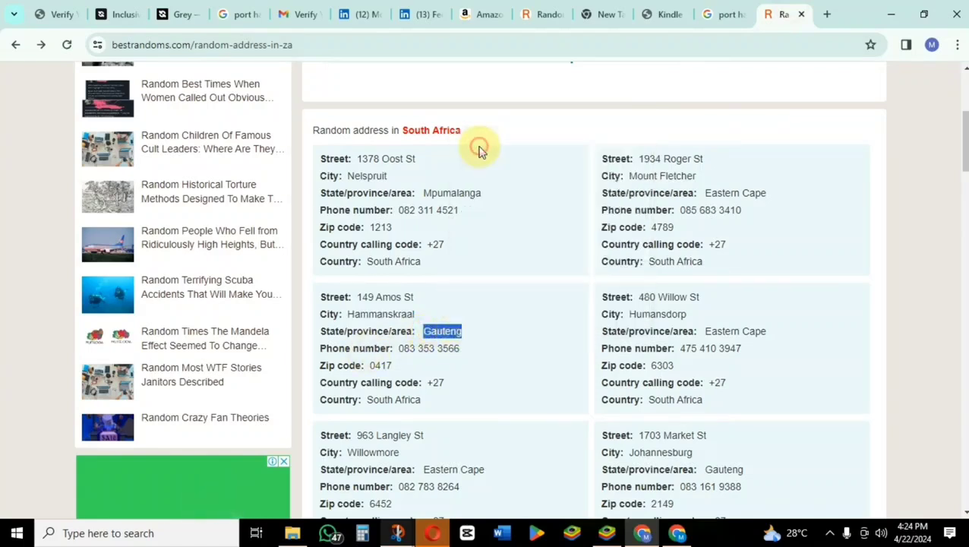
{"action": "left_click", "coordinate": [647, 14]}
{"action": "left_click_drag", "start_coordinate": [121, 375], "coordinate": [38, 370]}
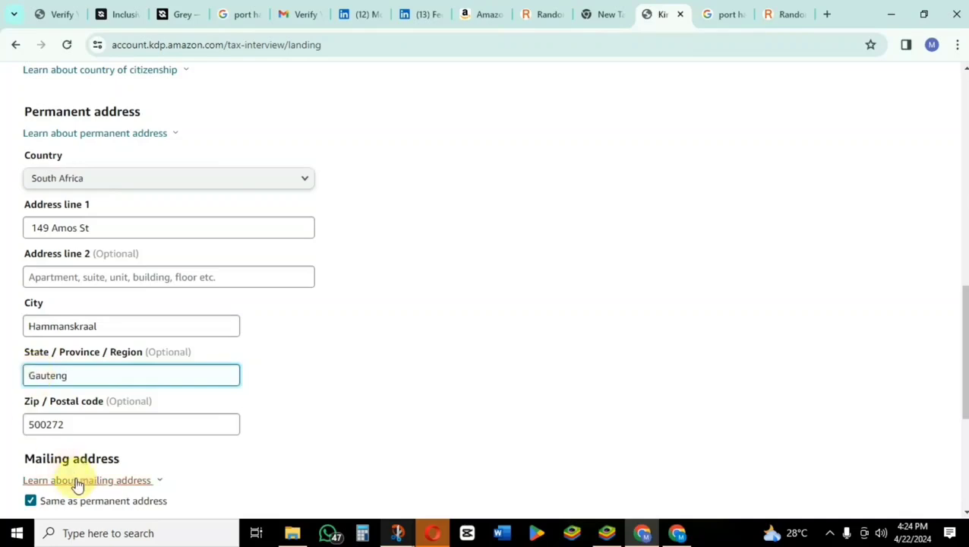
Copy the zip code 0417 from BestRandoms and select the old postal code 500272.
{"action": "left_click", "coordinate": [81, 423]}
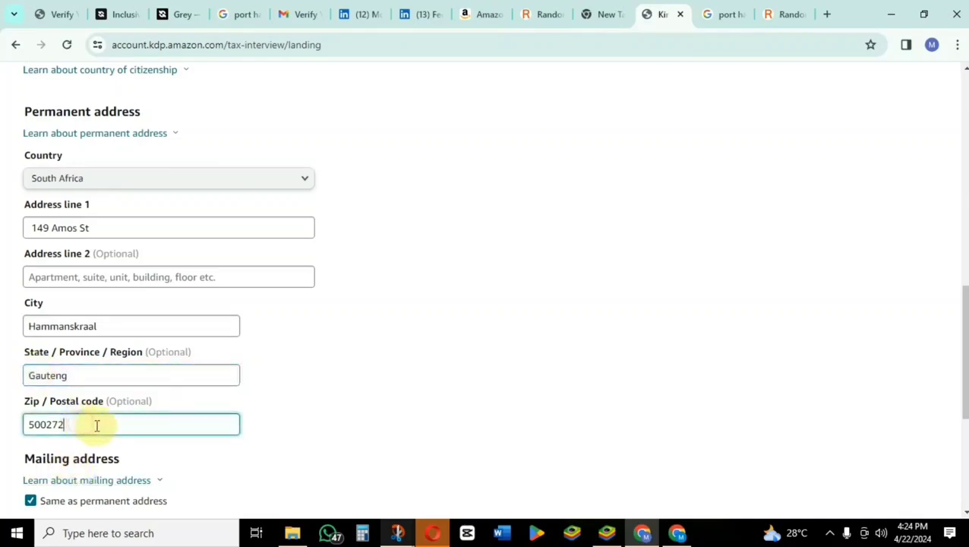
{"action": "left_click", "coordinate": [776, 15]}
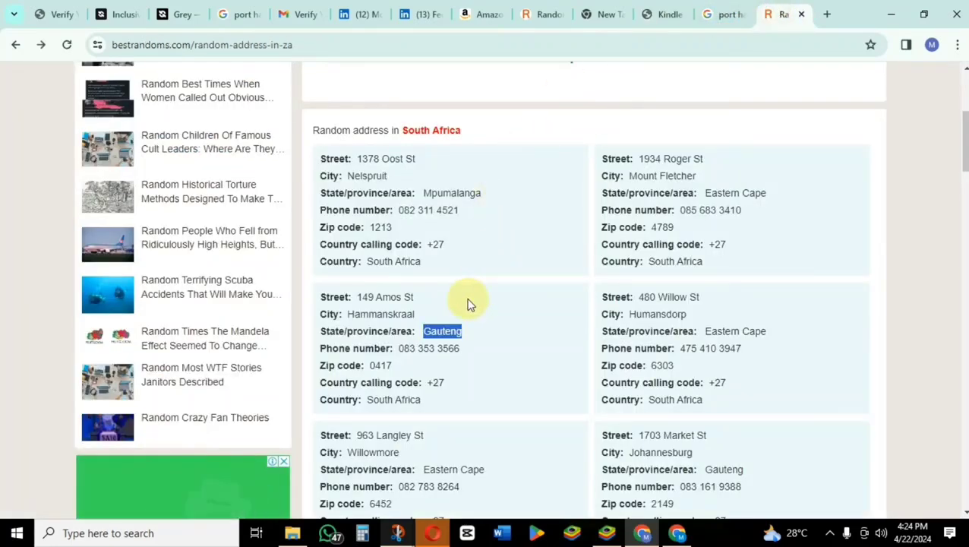
{"action": "left_click_drag", "start_coordinate": [374, 365], "coordinate": [389, 366]}
{"action": "right_click", "coordinate": [385, 366]}
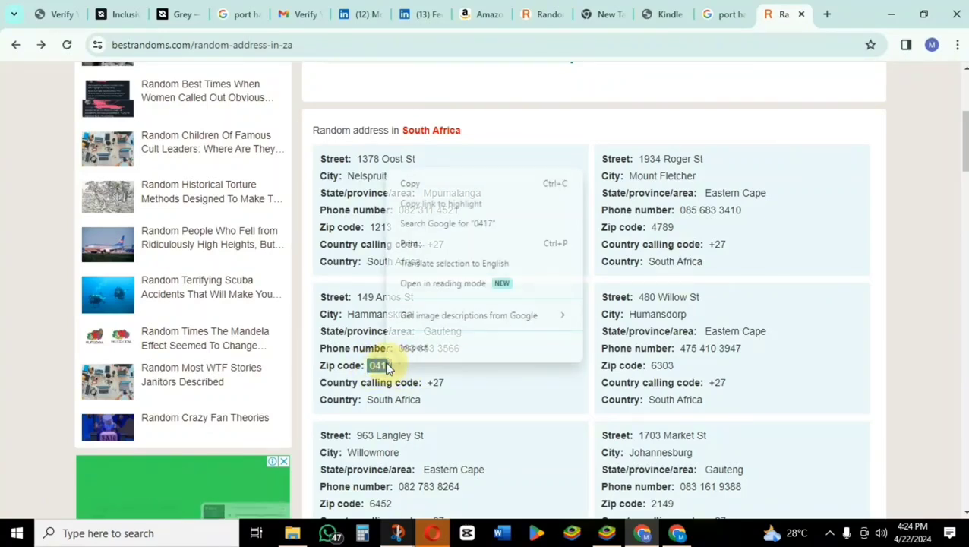
{"action": "left_click", "coordinate": [417, 182]}
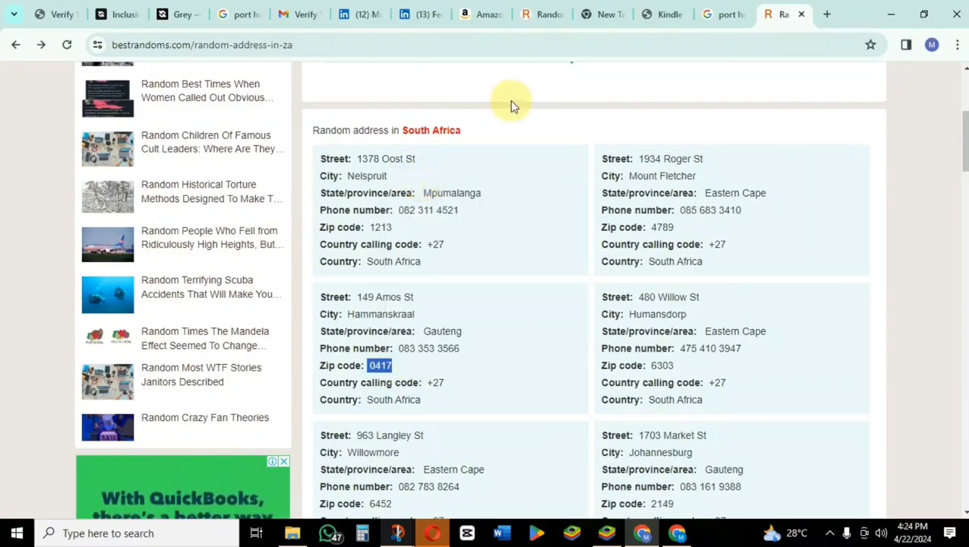
{"action": "left_click", "coordinate": [659, 14]}
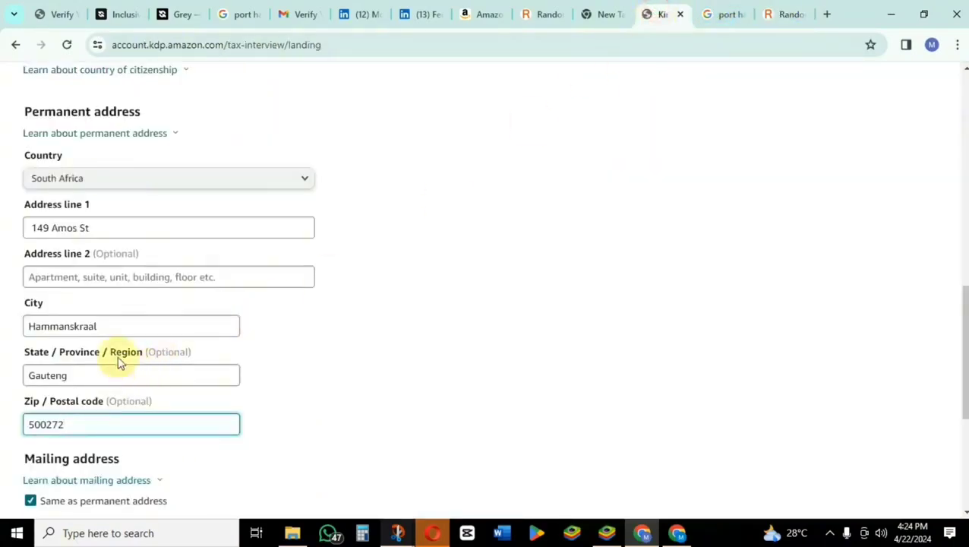
{"action": "left_click_drag", "start_coordinate": [82, 426], "coordinate": [21, 426]}
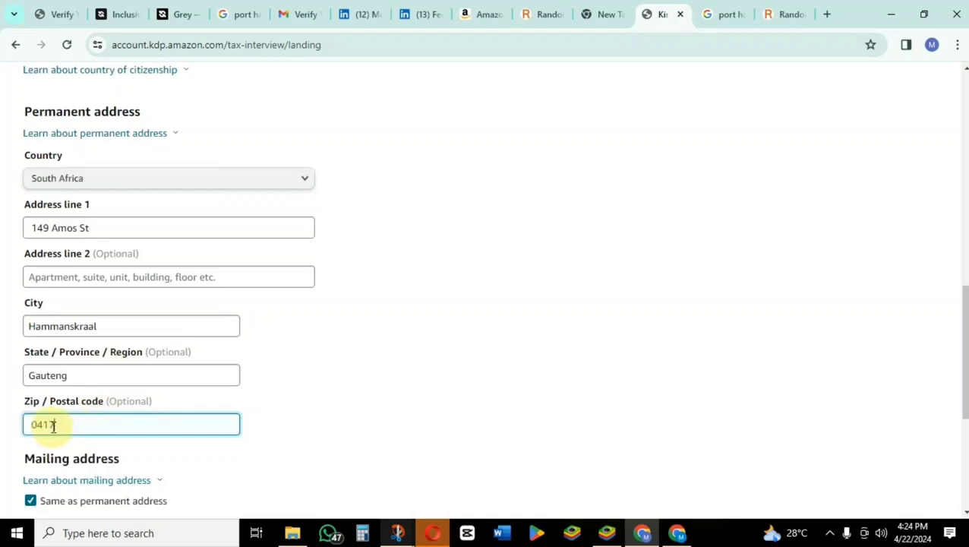
Enter the non-US TIN value and continue to the Claim of Tax Treaty Benefits section.
{"action": "scroll", "coordinate": [65, 444], "scroll_direction": "down", "scroll_amount": 3}
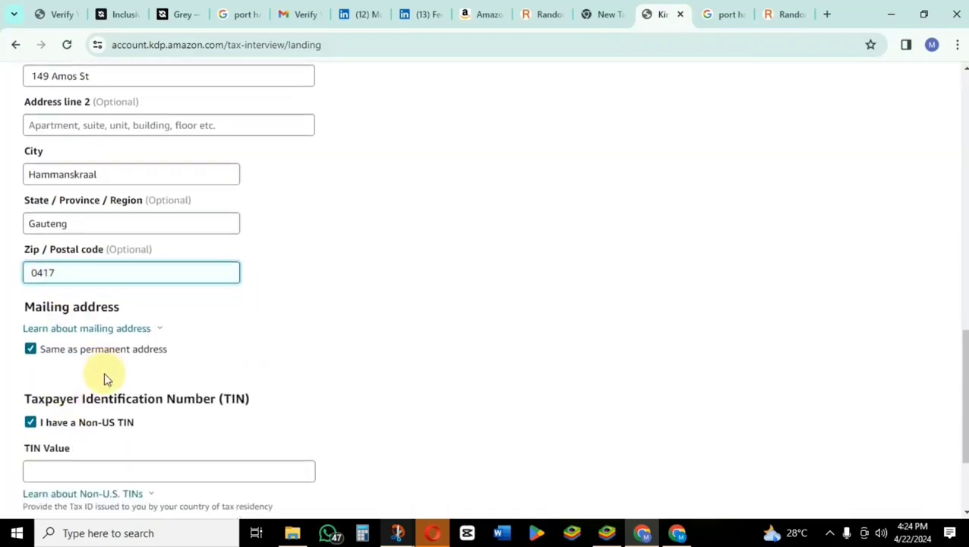
{"action": "scroll", "coordinate": [111, 334], "scroll_direction": "down", "scroll_amount": 1}
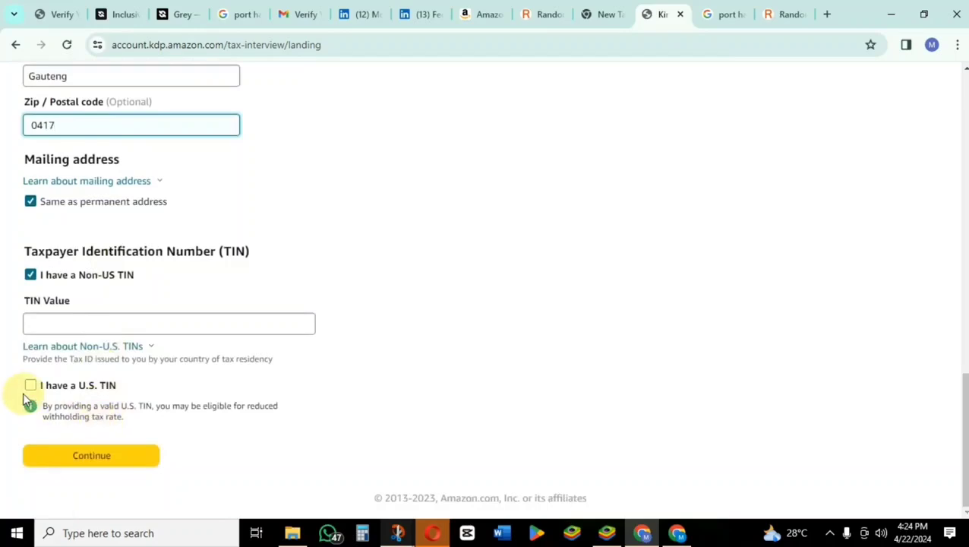
{"action": "scroll", "coordinate": [65, 319], "scroll_direction": "up", "scroll_amount": 1}
{"action": "scroll", "coordinate": [60, 330], "scroll_direction": "down", "scroll_amount": 1}
{"action": "left_click", "coordinate": [60, 331]}
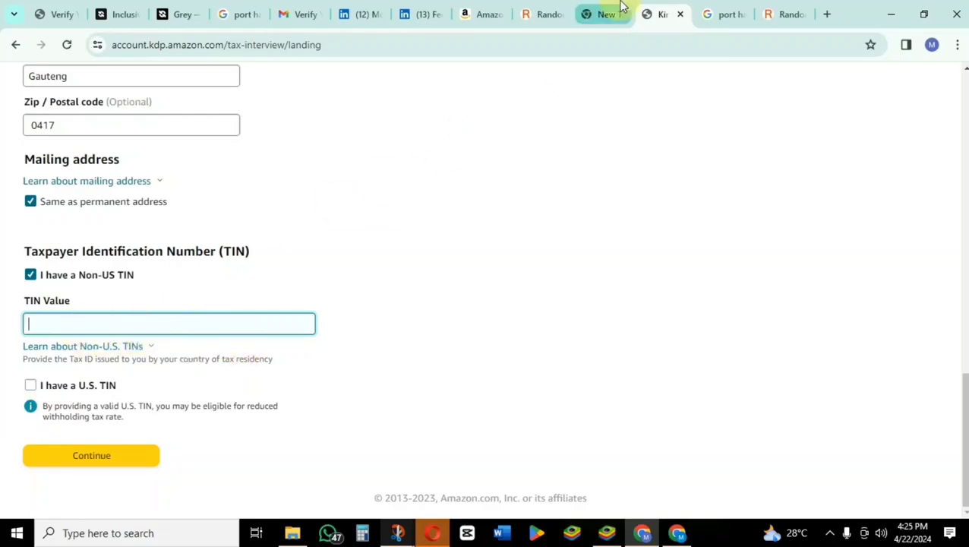
{"action": "left_click", "coordinate": [551, 9]}
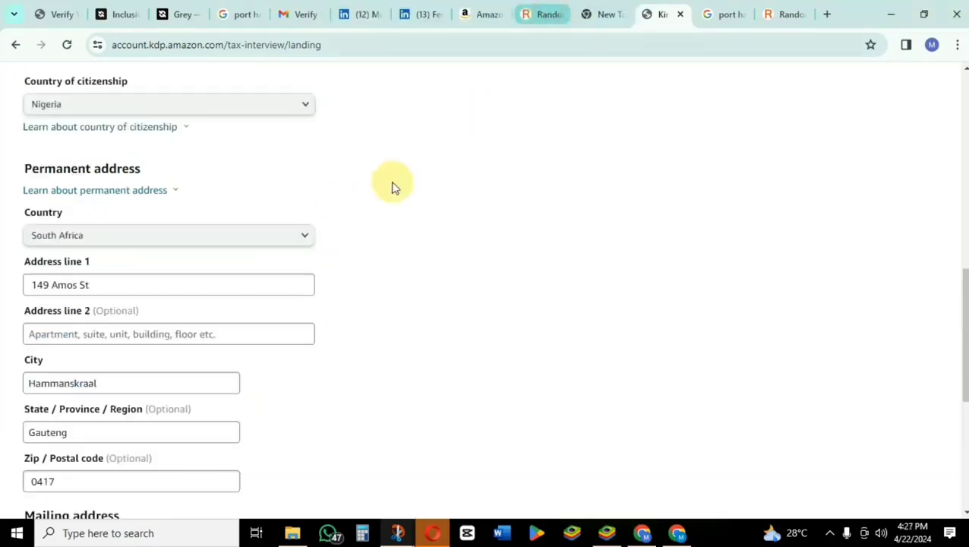
{"action": "scroll", "coordinate": [288, 313], "scroll_direction": "down", "scroll_amount": 5}
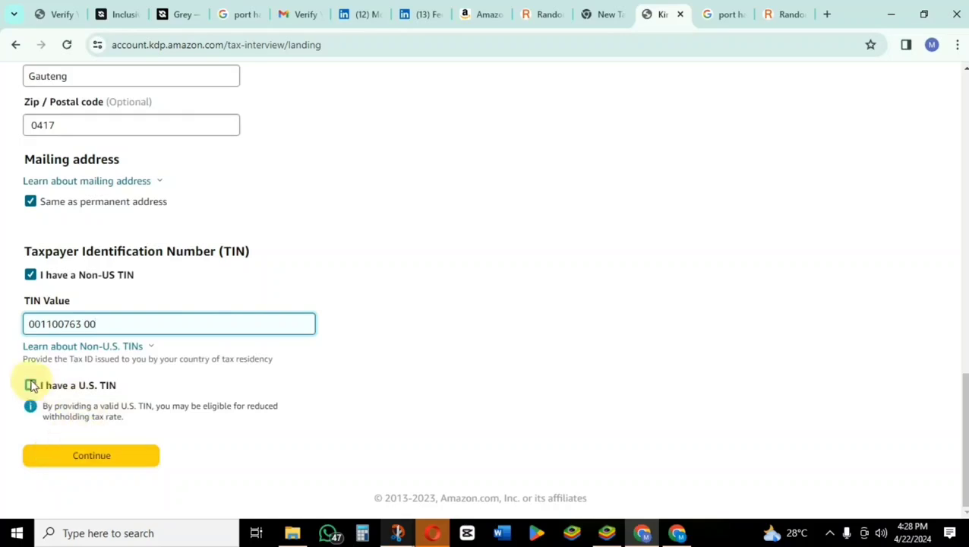
{"action": "left_click", "coordinate": [115, 460]}
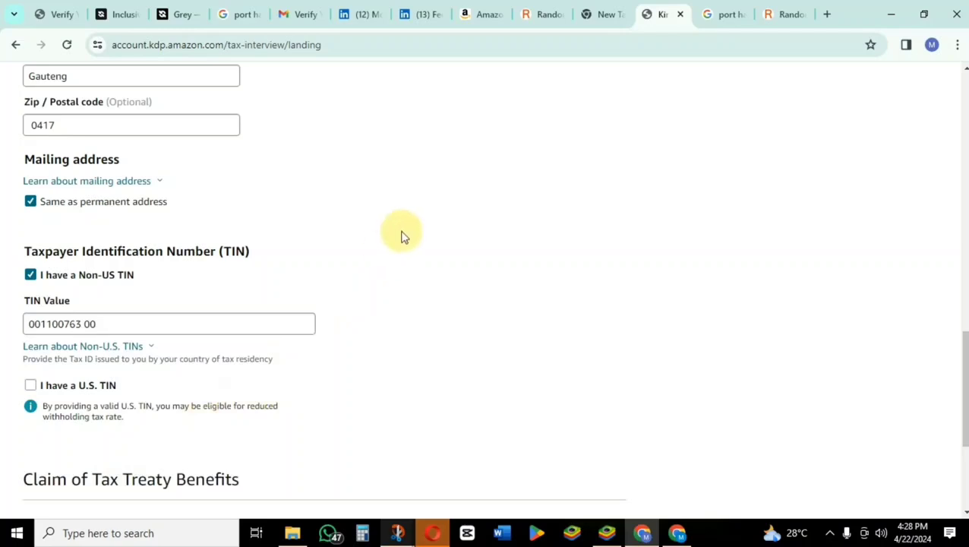
Confirm South Africa as country of tax residence, then save and preview the W-8BEN form.
{"action": "scroll", "coordinate": [275, 260], "scroll_direction": "down", "scroll_amount": 3}
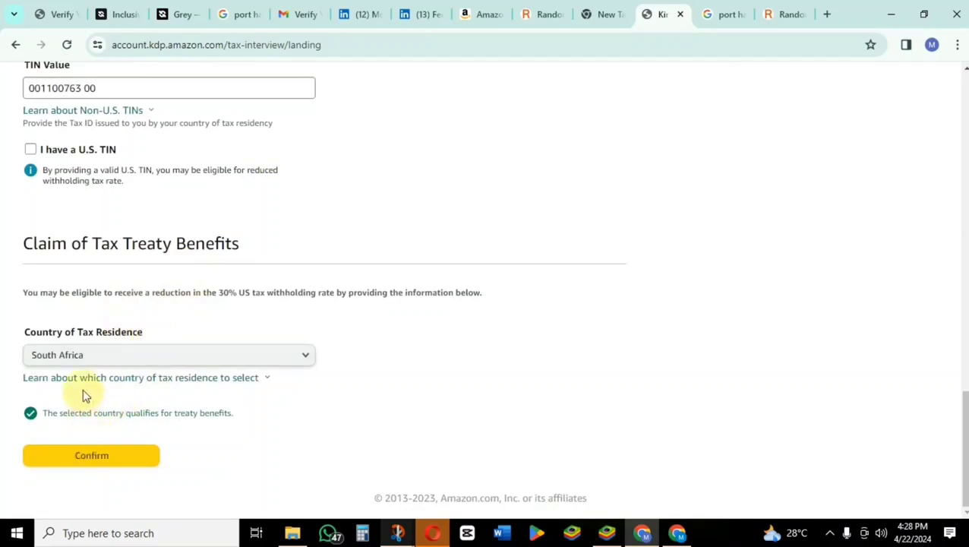
{"action": "left_click", "coordinate": [92, 458]}
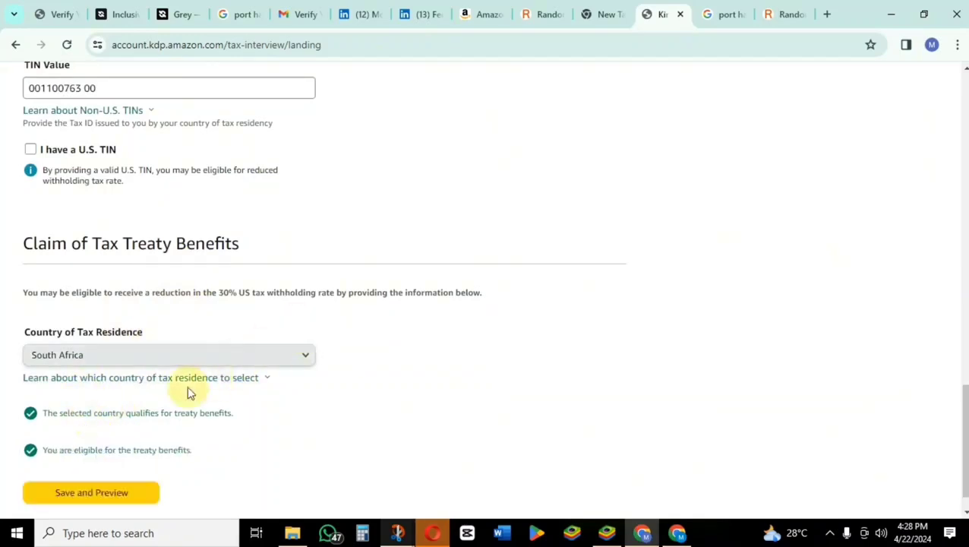
{"action": "scroll", "coordinate": [190, 391], "scroll_direction": "down", "scroll_amount": 1}
{"action": "left_click", "coordinate": [99, 461]}
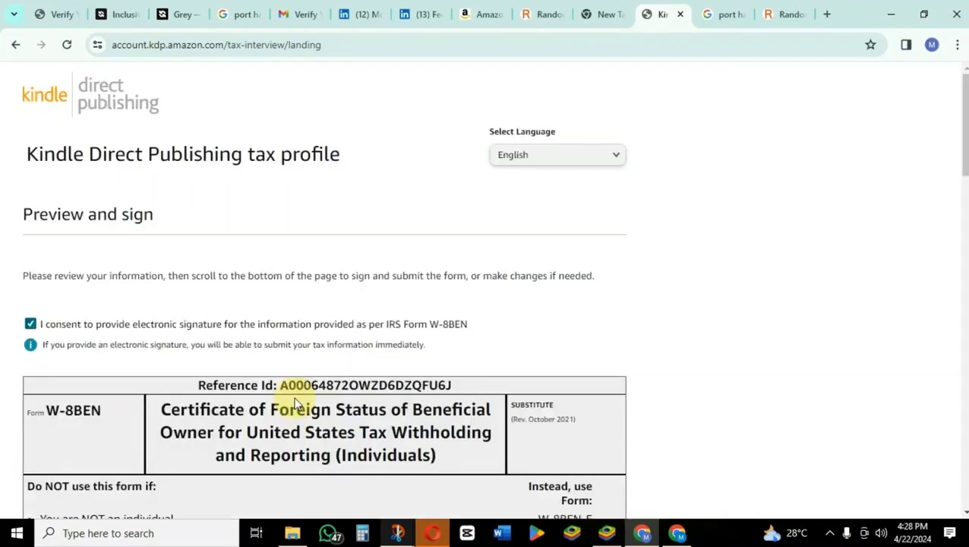
{"action": "scroll", "coordinate": [319, 318], "scroll_direction": "down", "scroll_amount": 2}
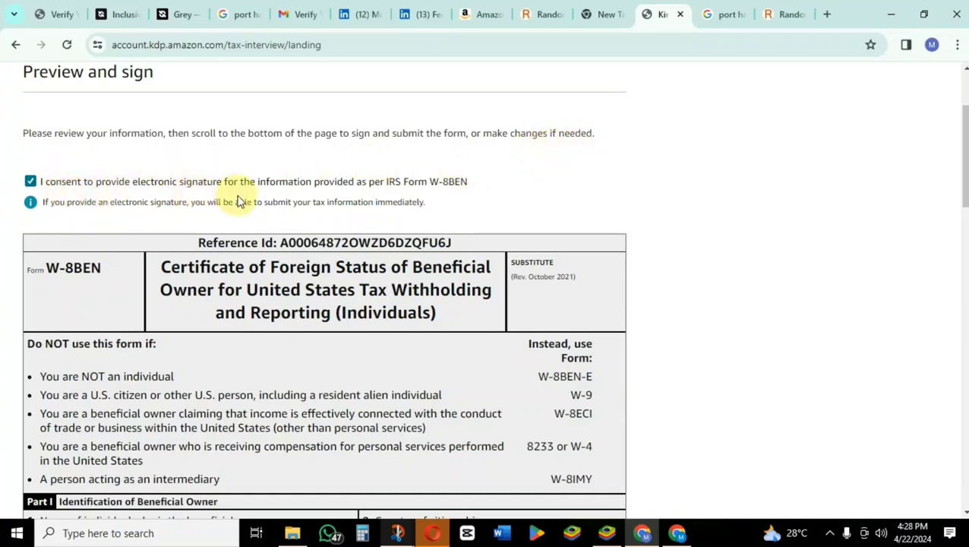
{"action": "scroll", "coordinate": [243, 228], "scroll_direction": "down", "scroll_amount": 6}
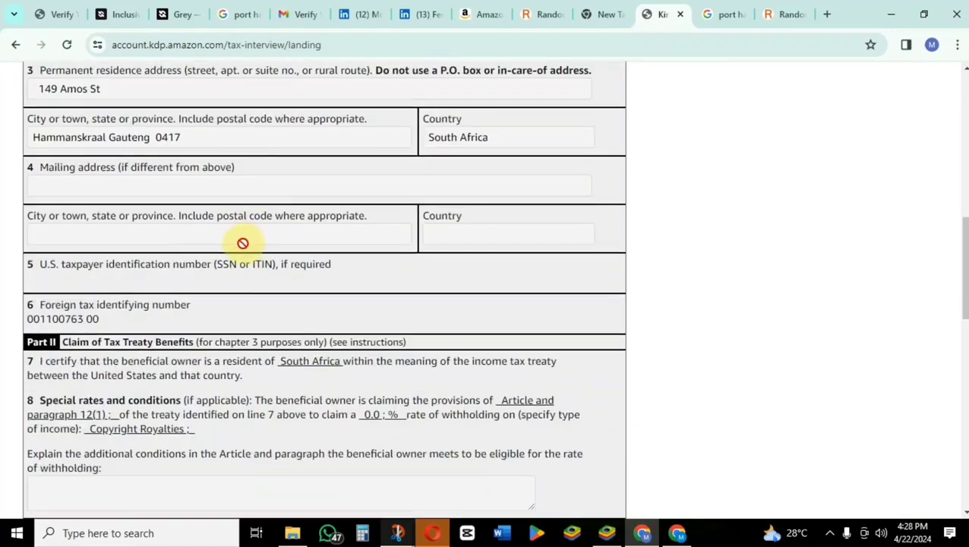
{"action": "scroll", "coordinate": [243, 243], "scroll_direction": "down", "scroll_amount": 10}
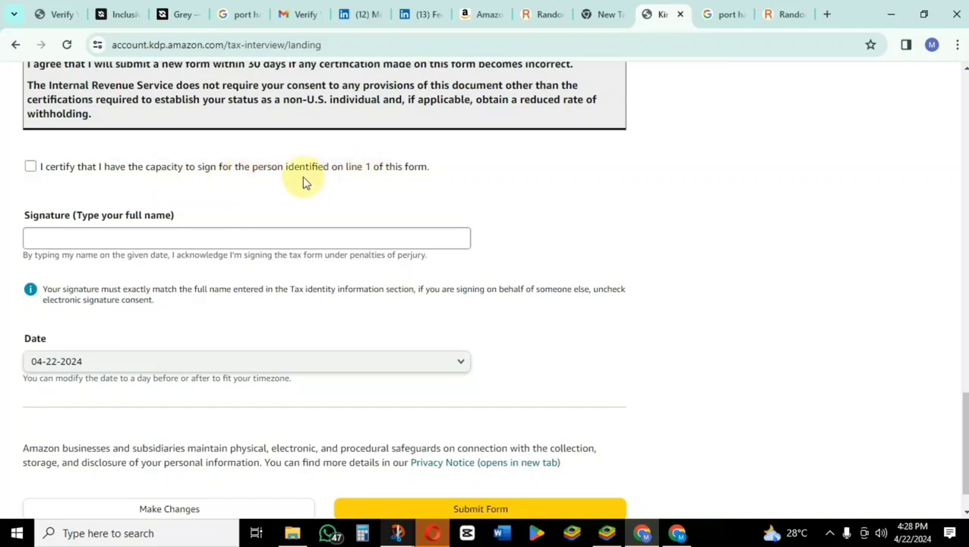
Tick the signing-capacity certification, type the full legal name as signature, and submit the W-8BEN.
{"action": "left_click", "coordinate": [31, 167]}
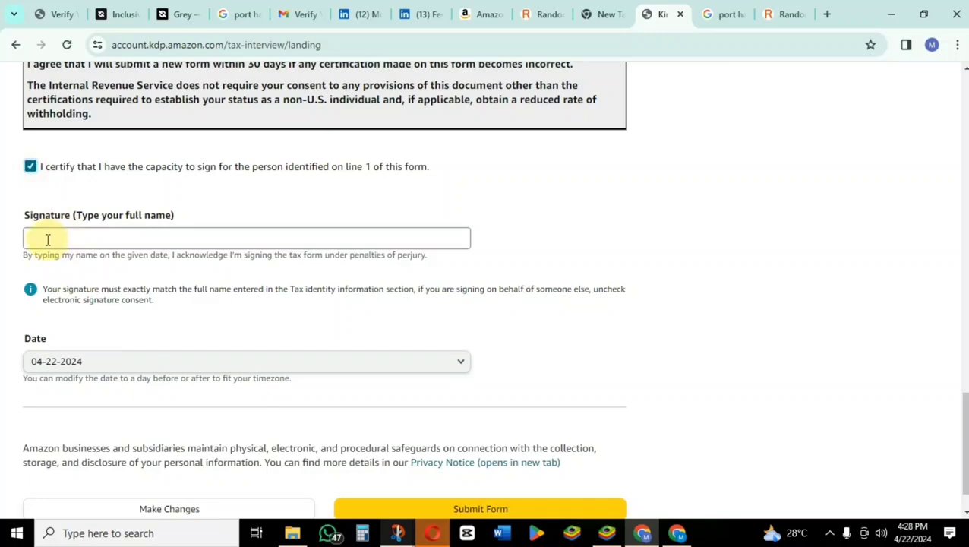
{"action": "left_click", "coordinate": [47, 240]}
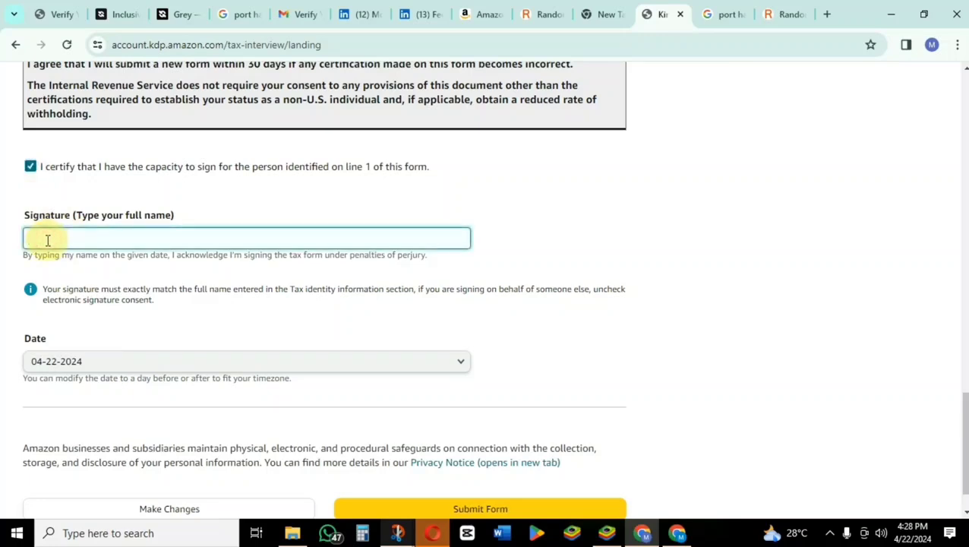
{"action": "scroll", "coordinate": [76, 318], "scroll_direction": "down", "scroll_amount": 1}
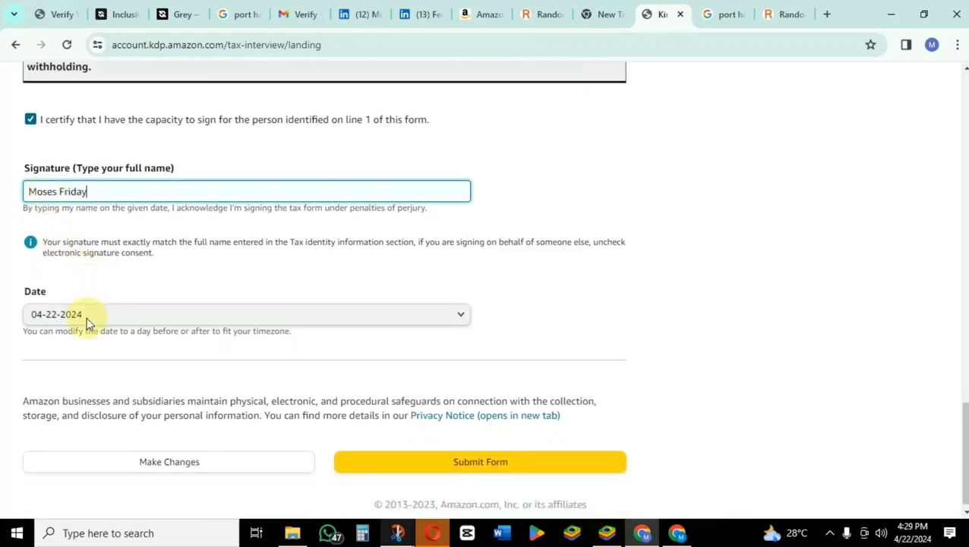
{"action": "left_click", "coordinate": [433, 459]}
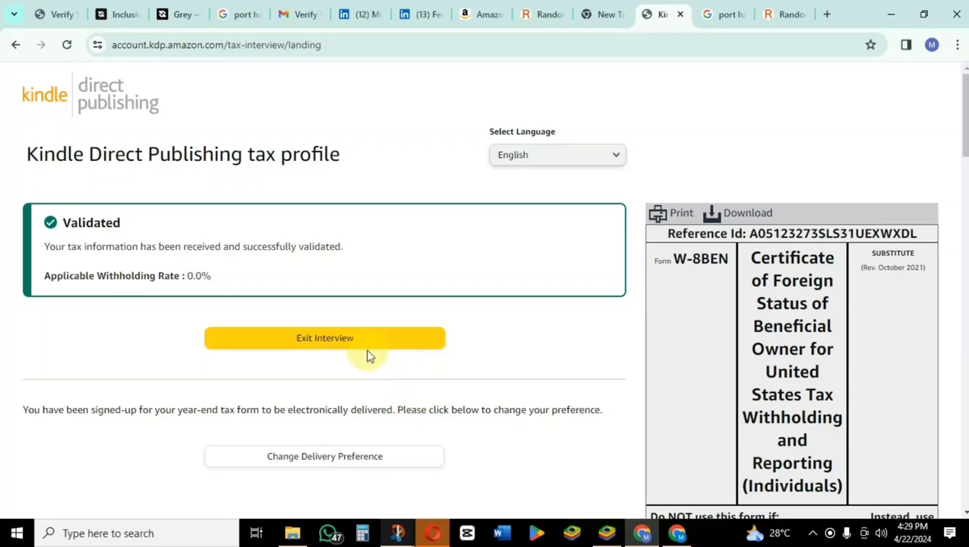
Exit the interview and save My Account, showing Tax Interview Completed at 0% withholding.
{"action": "left_click", "coordinate": [346, 341]}
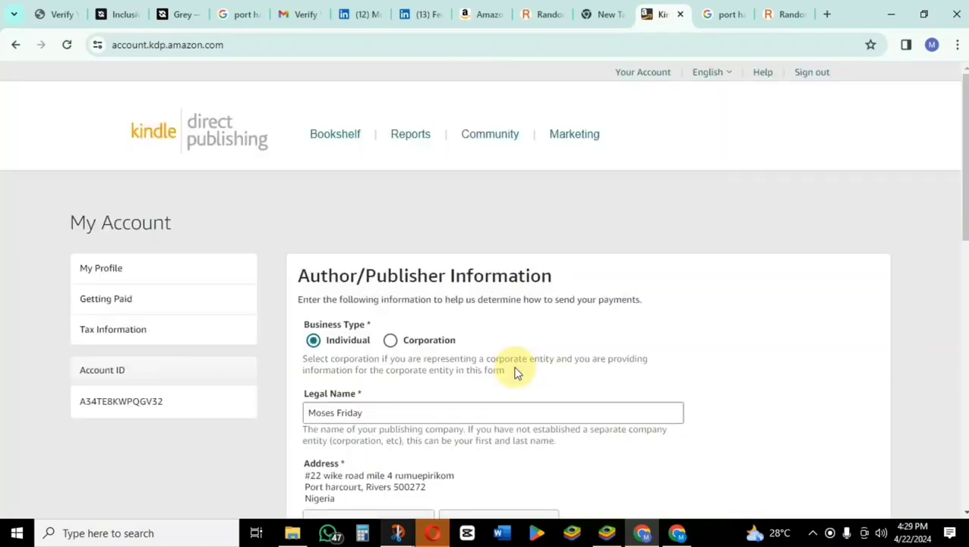
{"action": "scroll", "coordinate": [551, 291], "scroll_direction": "down", "scroll_amount": 8}
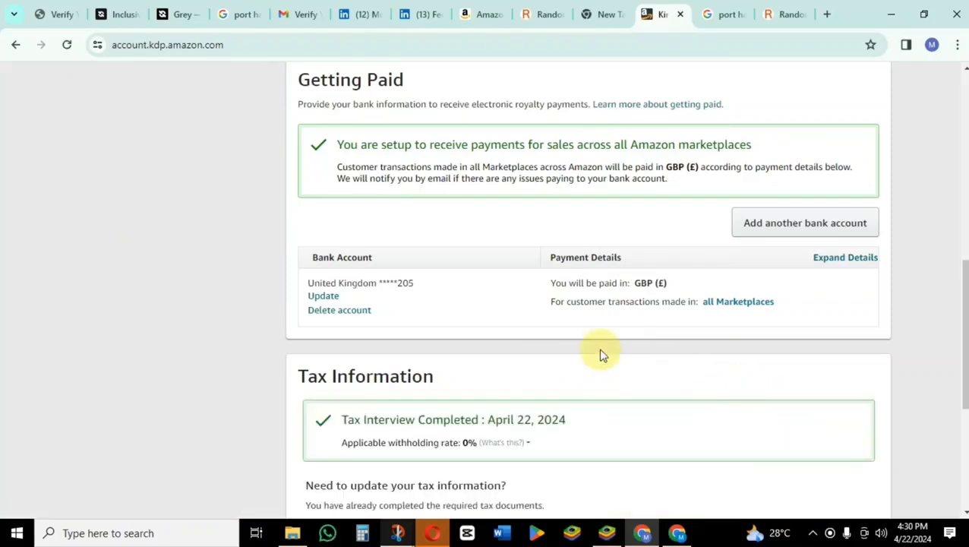
{"action": "scroll", "coordinate": [489, 354], "scroll_direction": "down", "scroll_amount": 3}
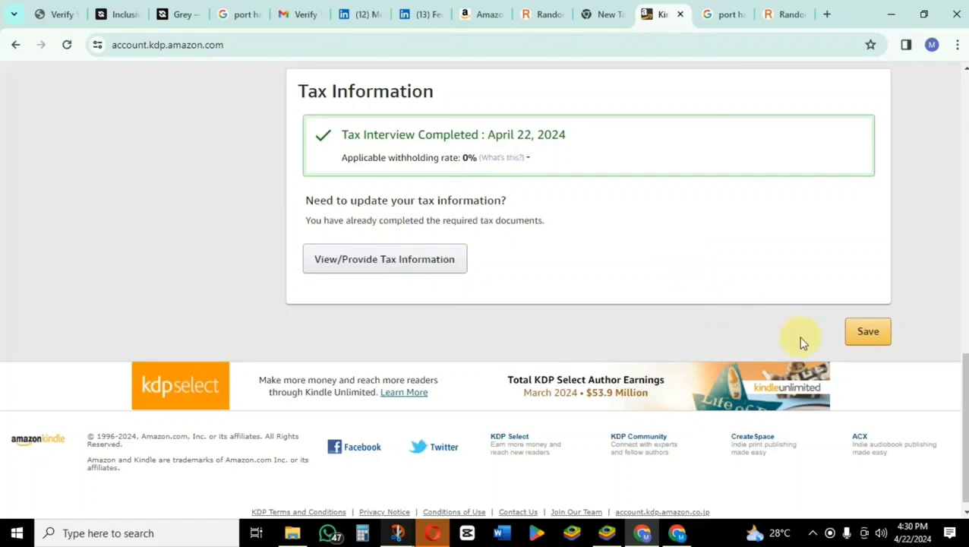
{"action": "left_click", "coordinate": [867, 333]}
{"action": "scroll", "coordinate": [551, 327], "scroll_direction": "up", "scroll_amount": 11}
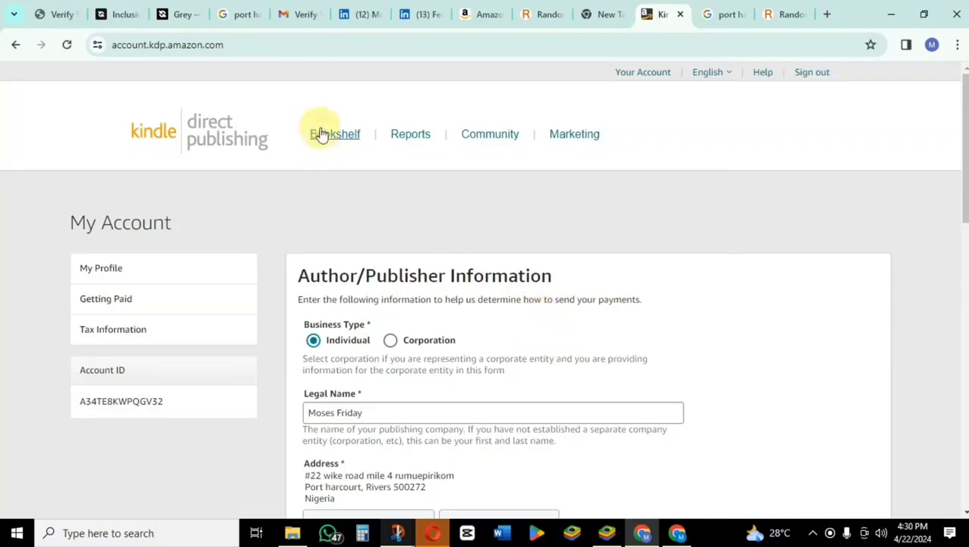
Go to the Bookshelf, reload it, and check that no books are listed yet.
{"action": "left_click", "coordinate": [319, 134]}
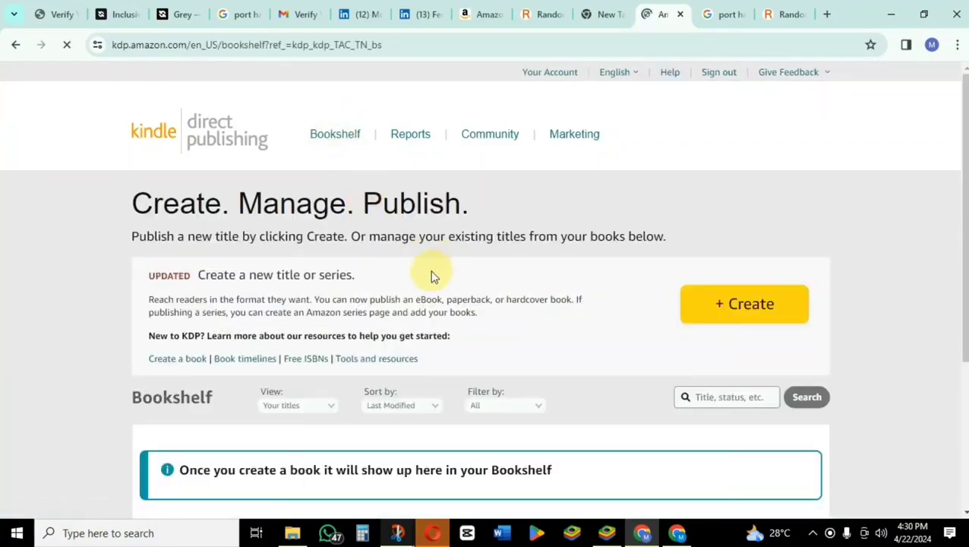
{"action": "scroll", "coordinate": [410, 289], "scroll_direction": "down", "scroll_amount": 3}
{"action": "scroll", "coordinate": [364, 289], "scroll_direction": "up", "scroll_amount": 3}
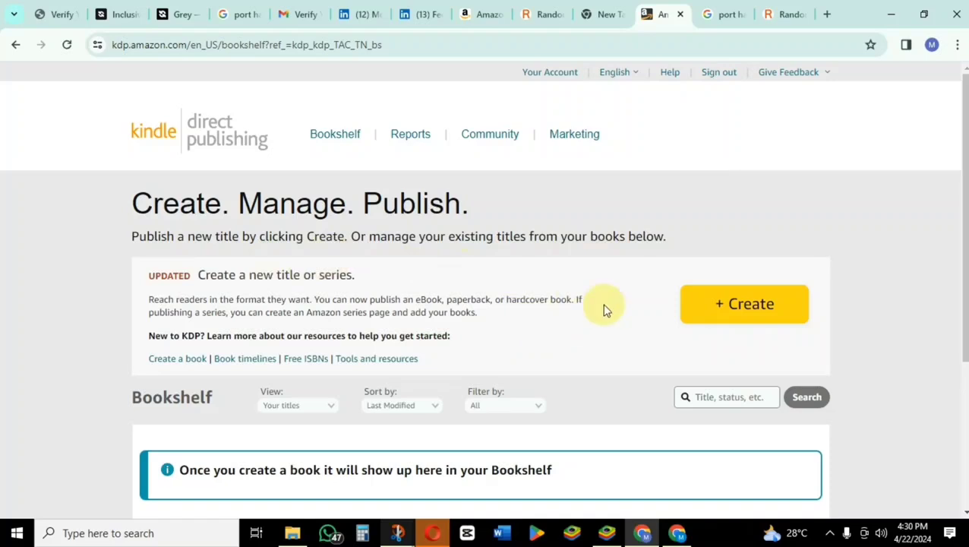
{"action": "scroll", "coordinate": [554, 292], "scroll_direction": "down", "scroll_amount": 2}
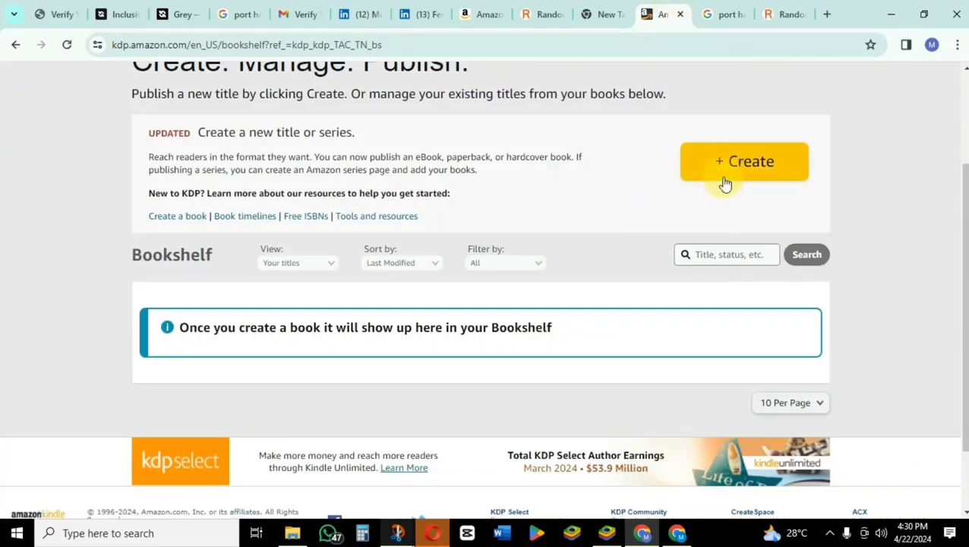
{"action": "scroll", "coordinate": [588, 257], "scroll_direction": "up", "scroll_amount": 2}
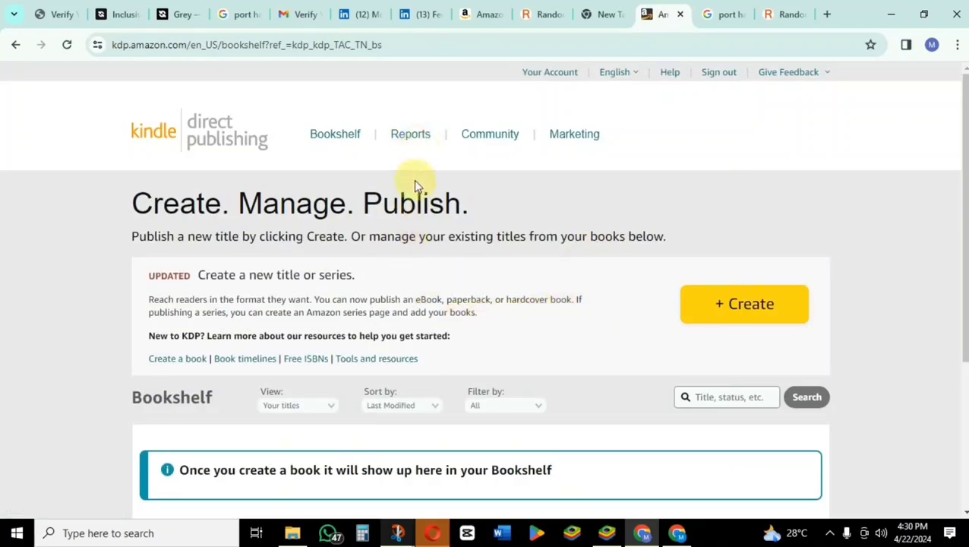
{"action": "left_click", "coordinate": [411, 143]}
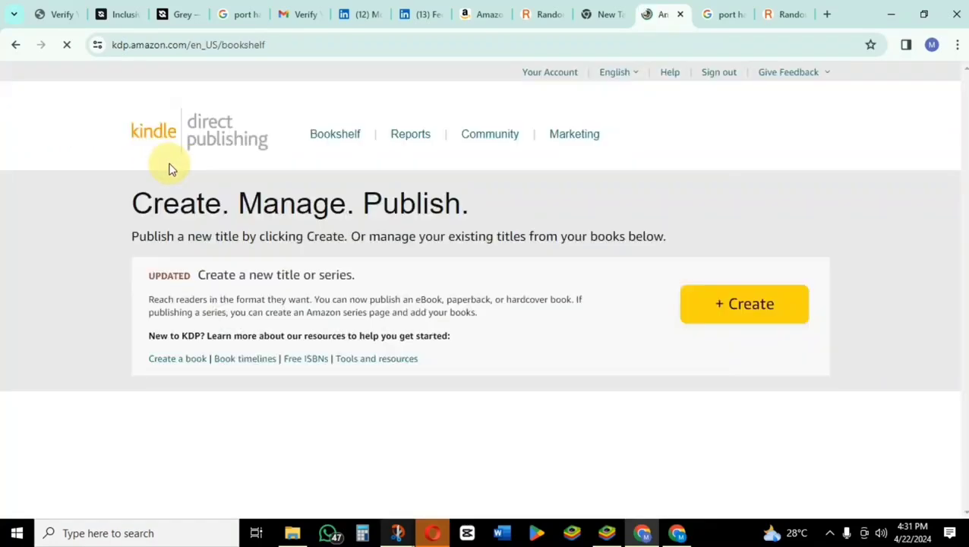
{"action": "scroll", "coordinate": [269, 312], "scroll_direction": "down", "scroll_amount": 3}
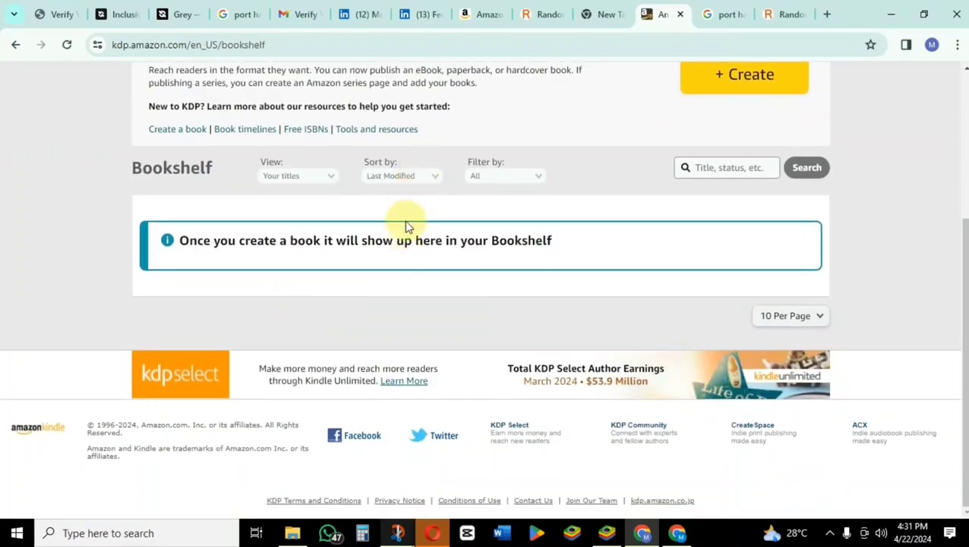